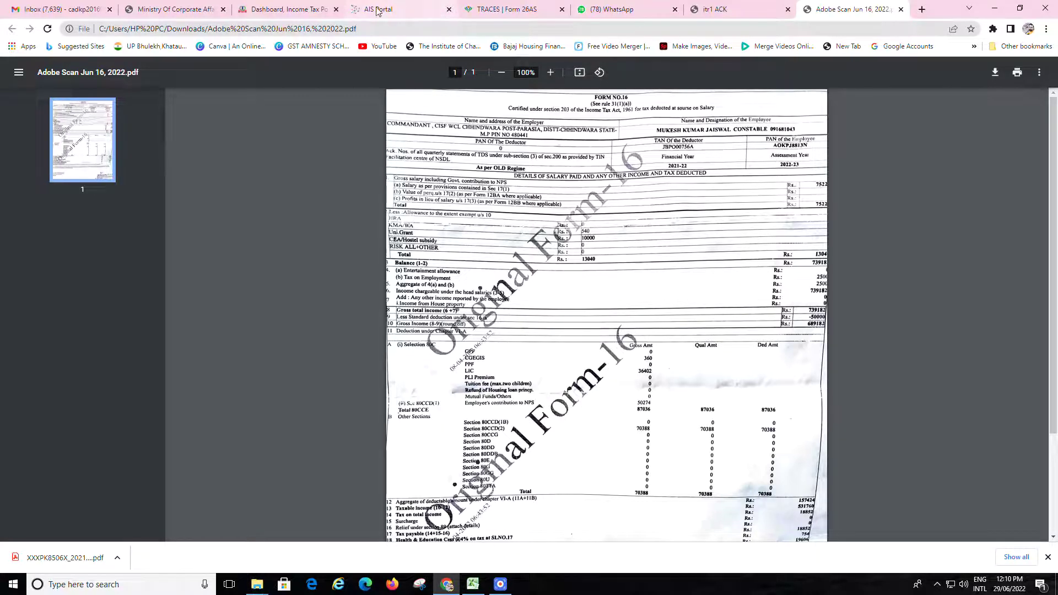
Switch to the income tax e-Filing dashboard and open the page for filing an income tax return.
left_click(272, 9)
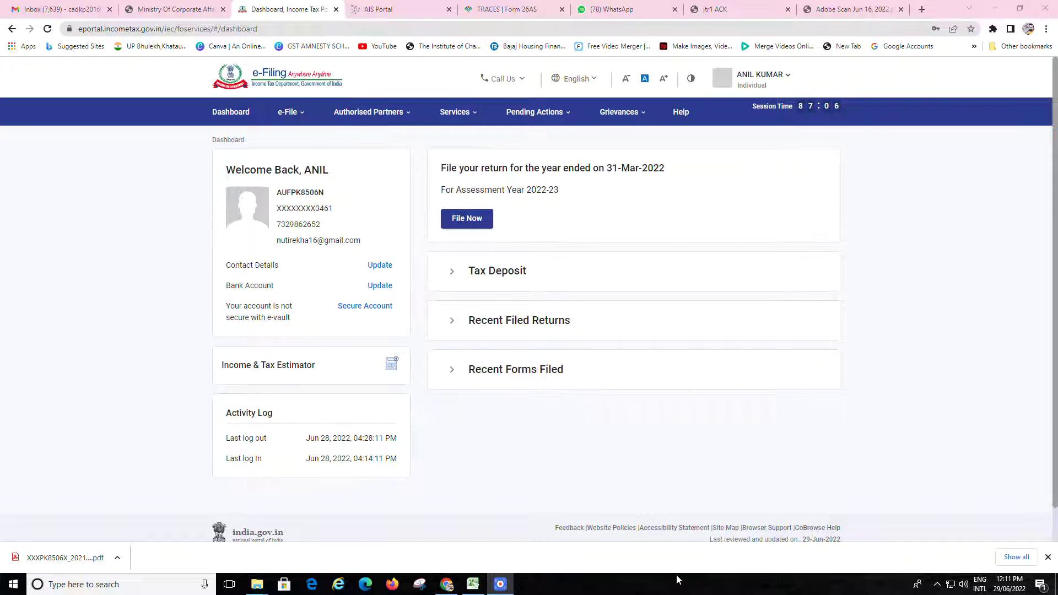
mouse_move(300, 113)
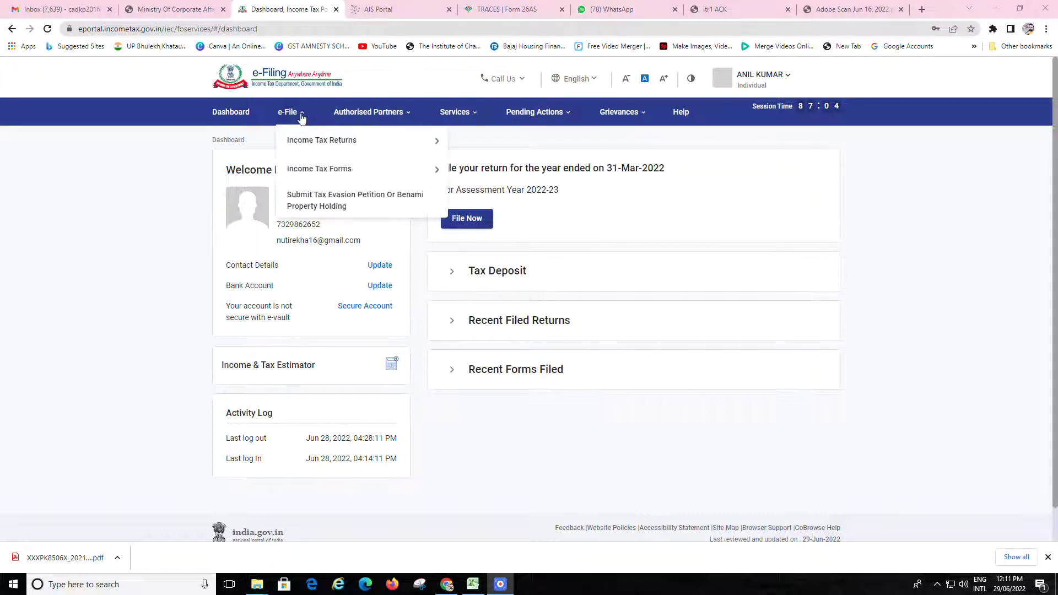
mouse_move(323, 142)
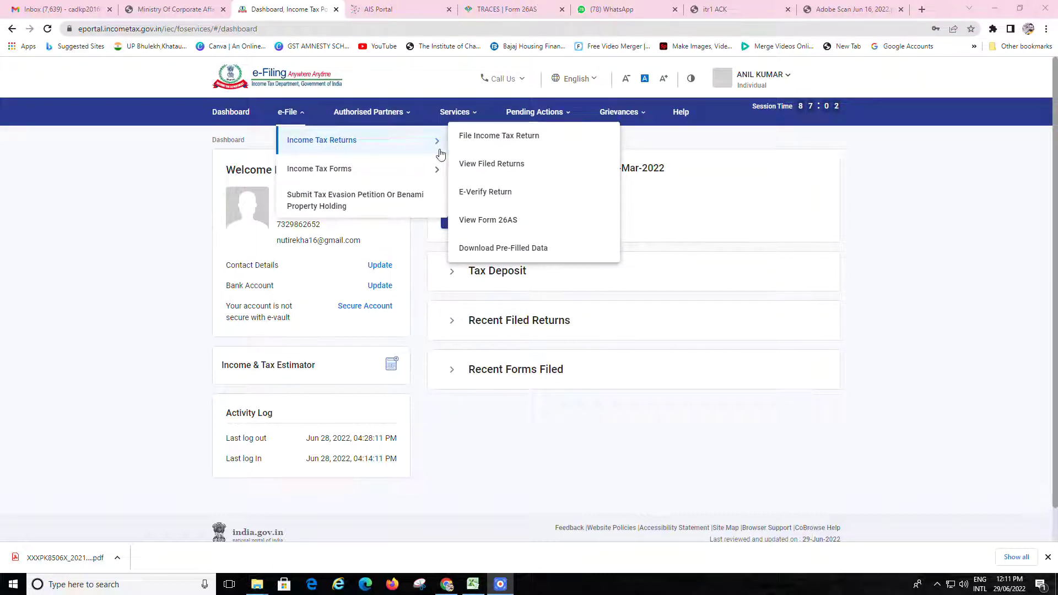
left_click(488, 142)
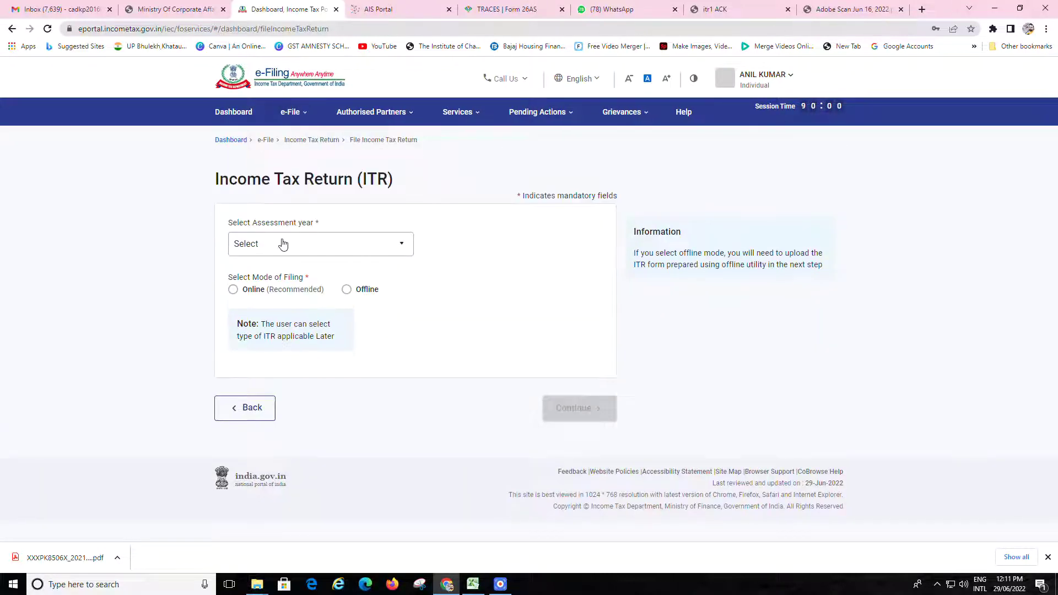
Choose assessment year 2022-23 (Current A.Y.) with the Online mode of filing, and continue.
left_click(283, 245)
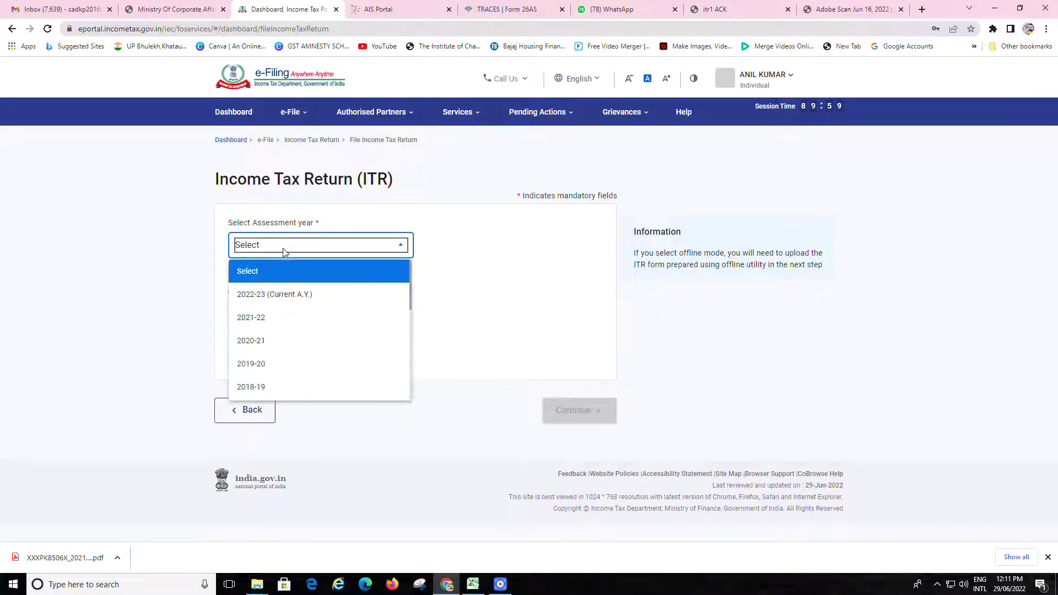
left_click(275, 297)
left_click(233, 291)
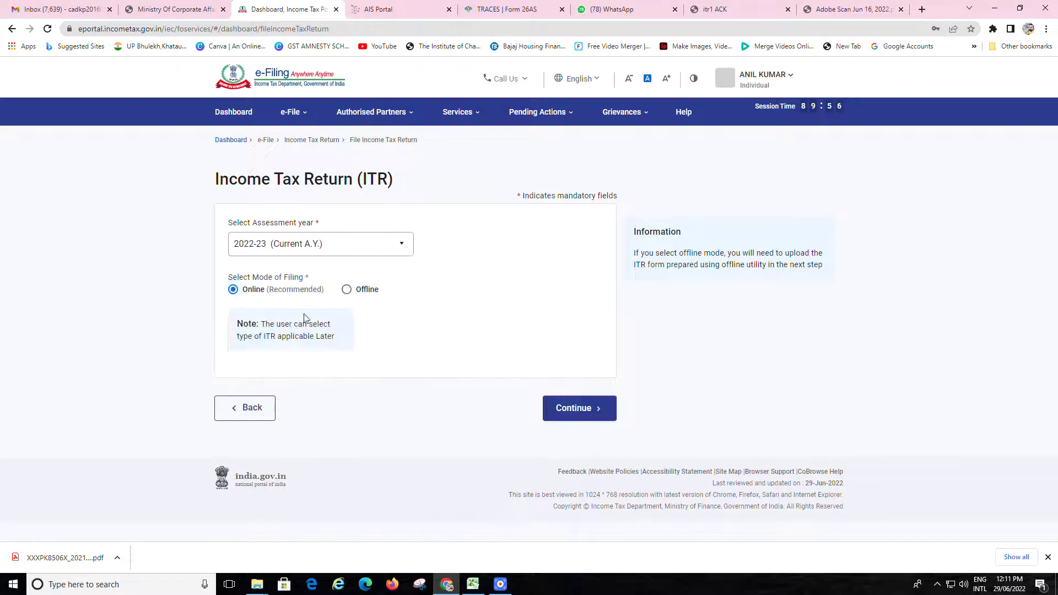
left_click(569, 412)
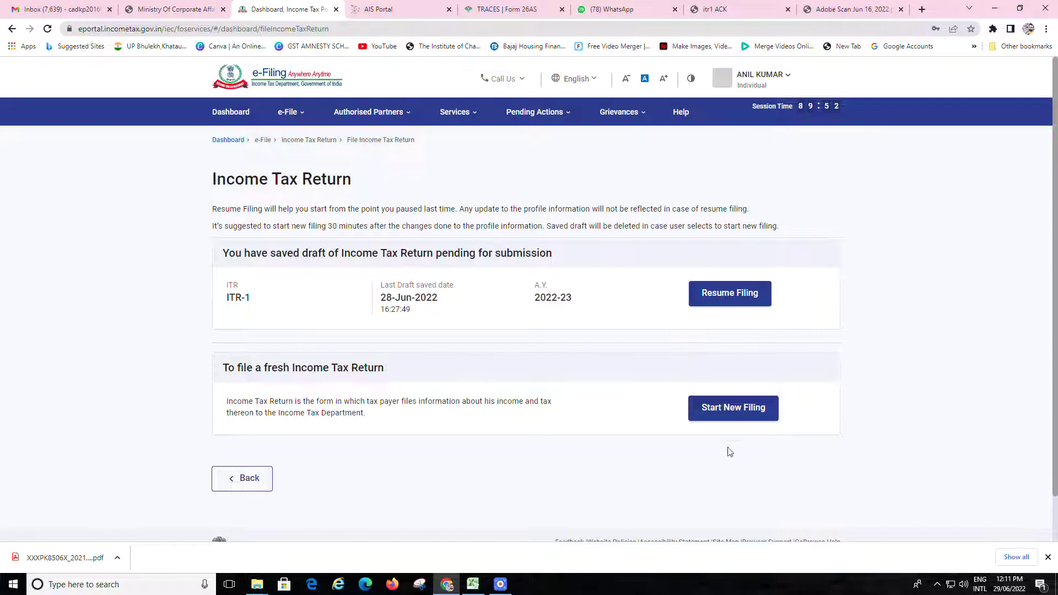
Start a new filing with the Individual status and proceed with the ITR-1 form.
left_click(732, 418)
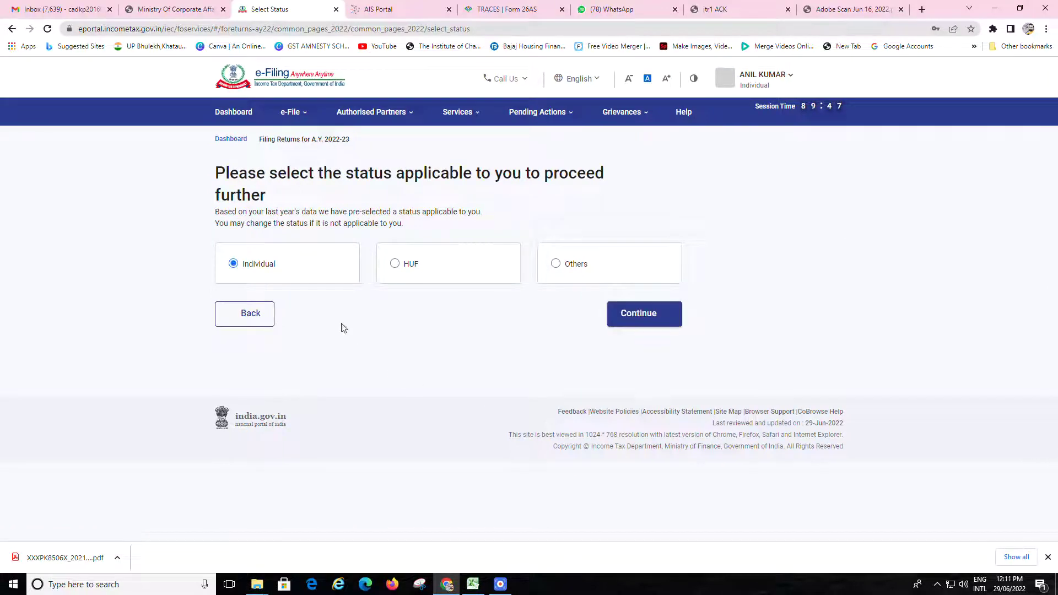
left_click(648, 315)
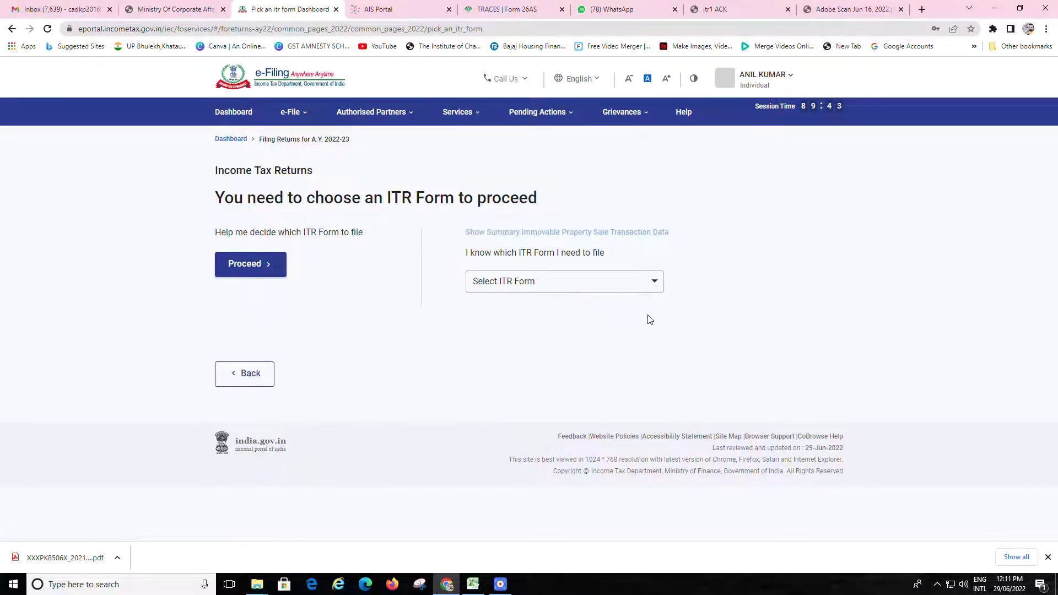
left_click(549, 289)
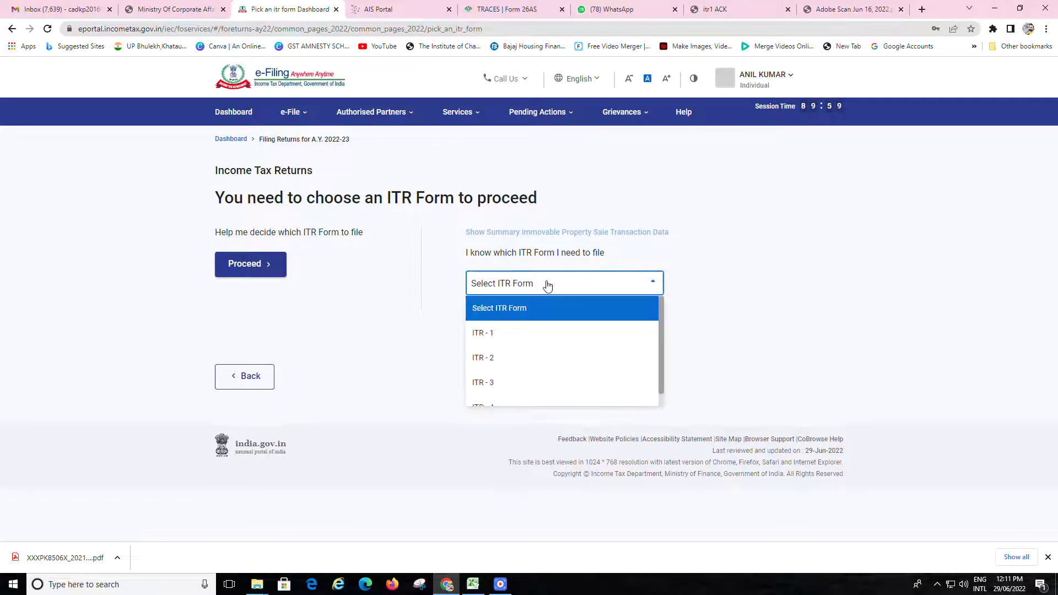
left_click(514, 338)
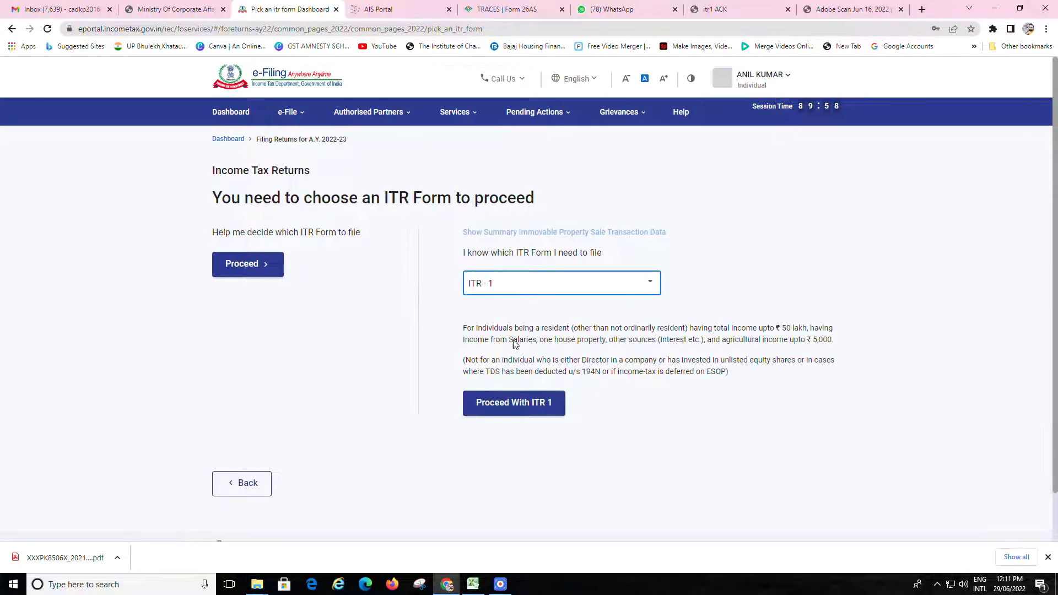
left_click(524, 404)
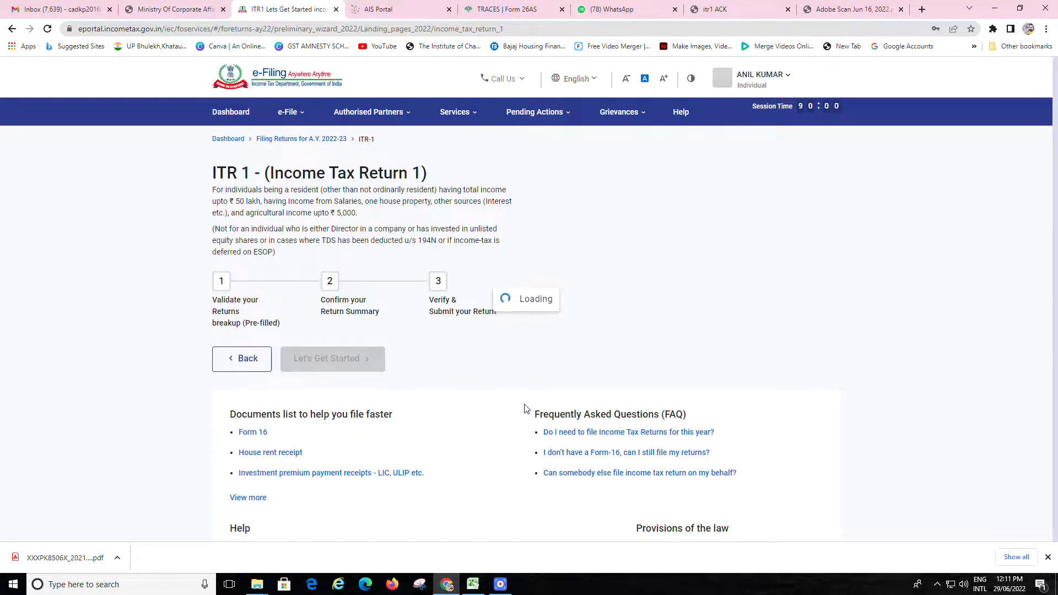
Begin the ITR-1 return, giving taxable income above the basic exemption limit as the filing reason, and acknowledge the pre-filled data notice.
left_click(326, 363)
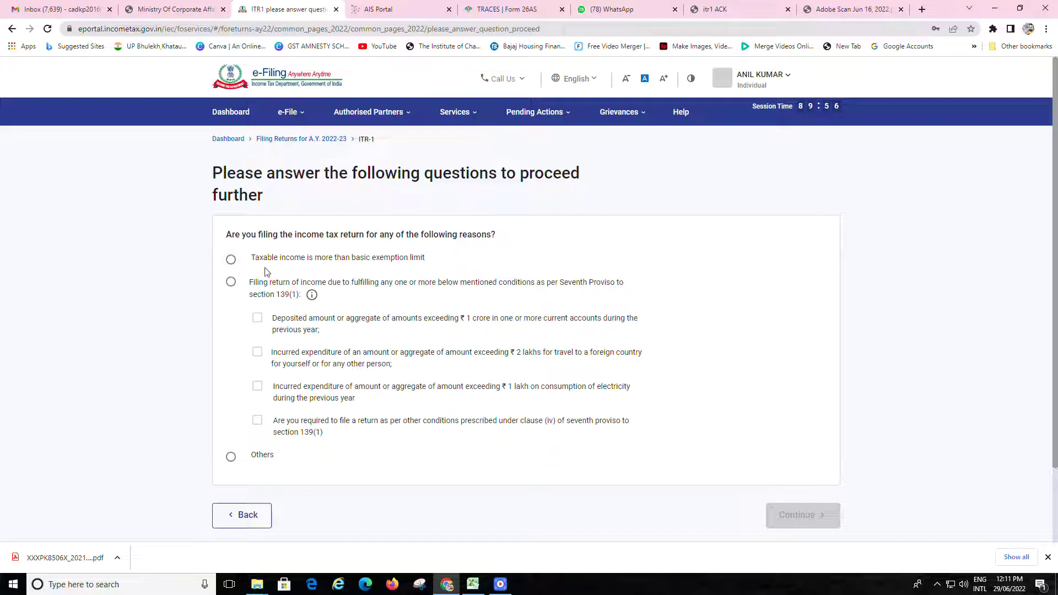
left_click(231, 260)
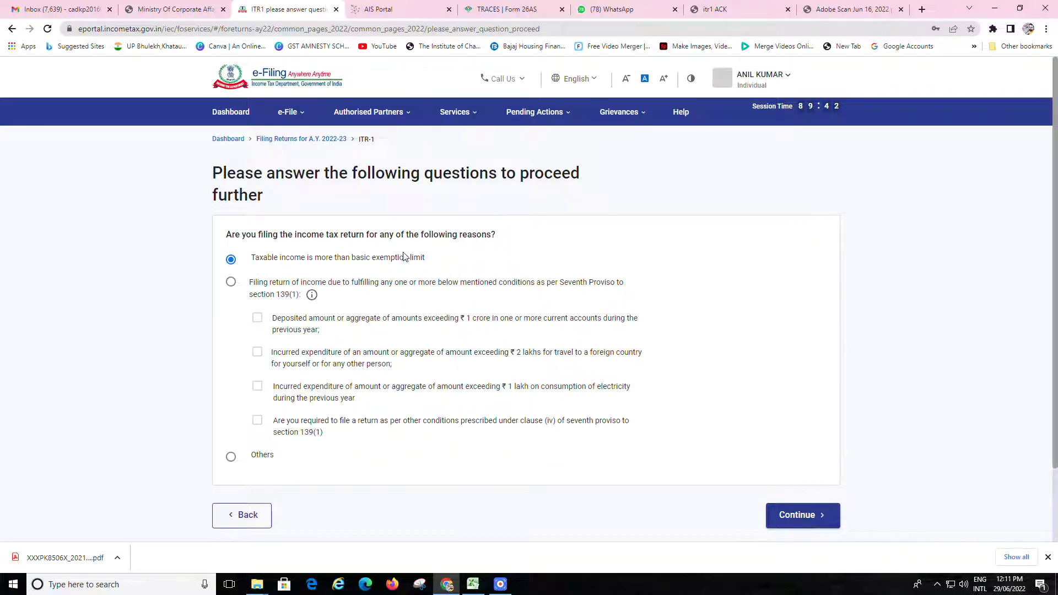
left_click(802, 519)
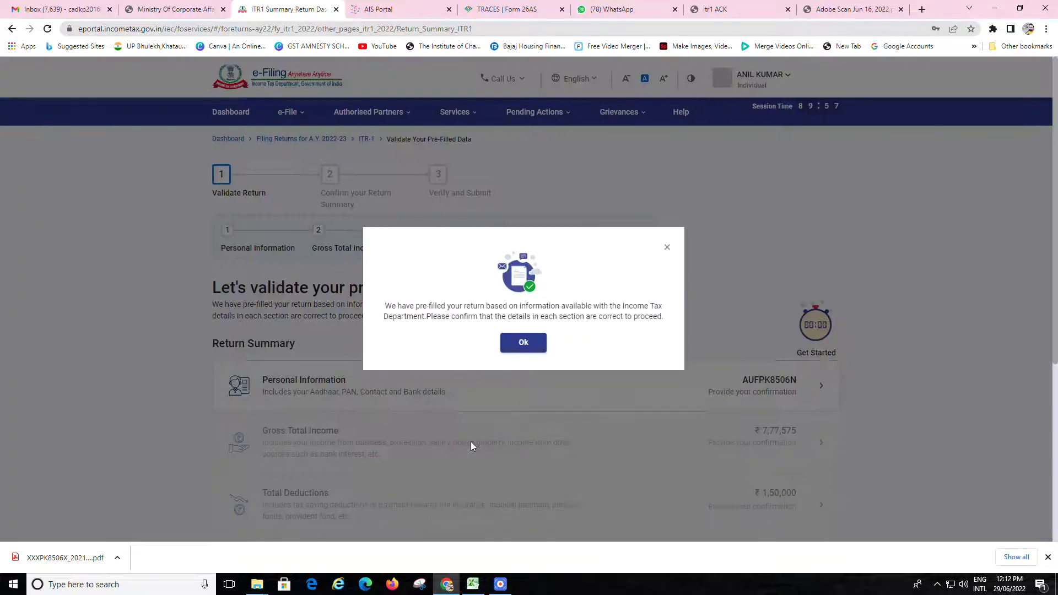
left_click(523, 344)
Review the sections of the return summary and open Personal Information for confirmation.
scroll(504, 384, "down", 1)
scroll(505, 384, "down", 3)
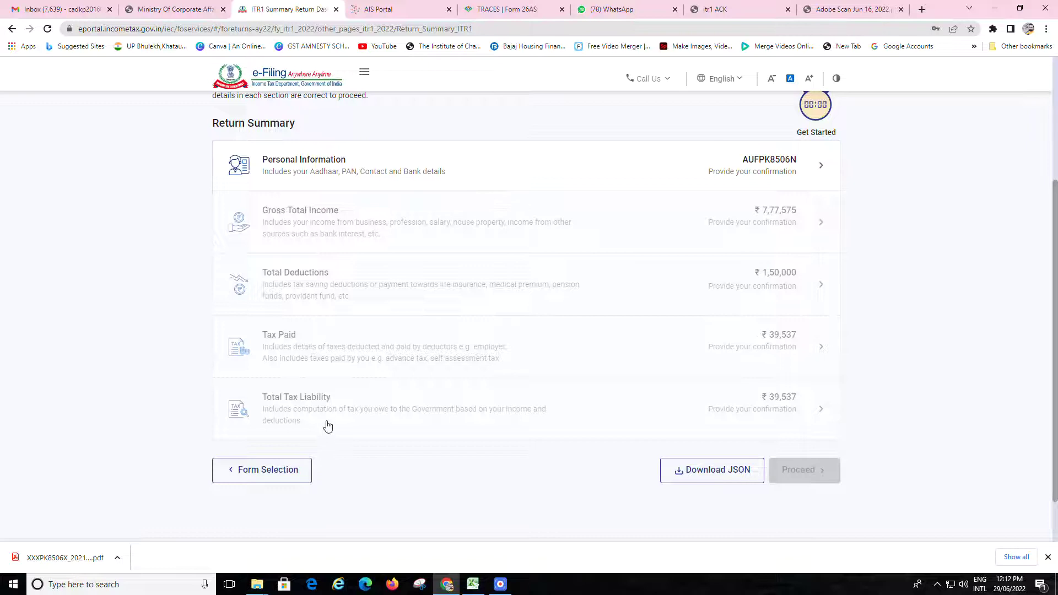
scroll(442, 440, "up", 1)
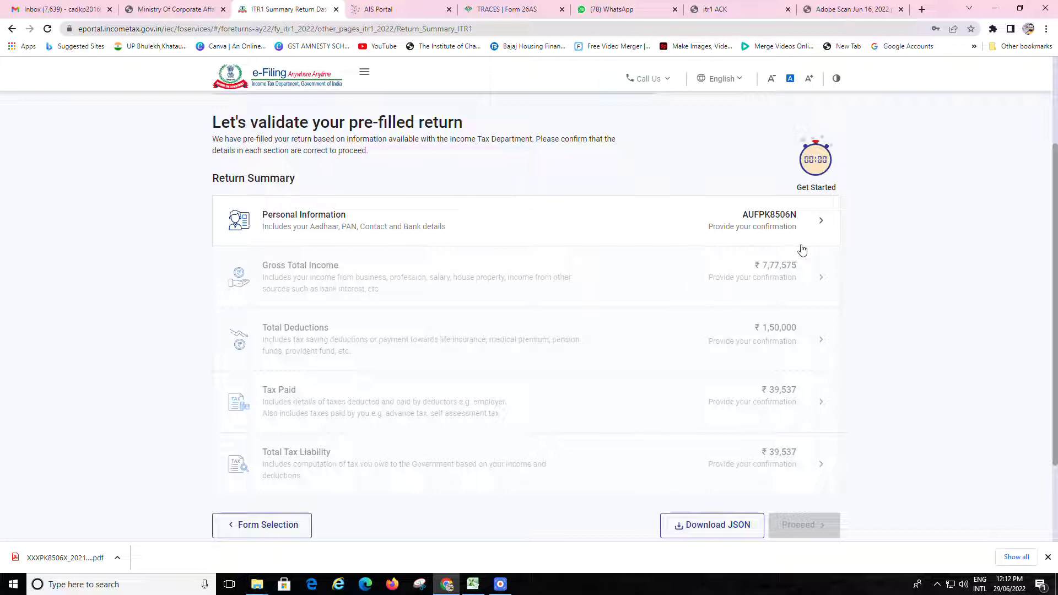
left_click(803, 223)
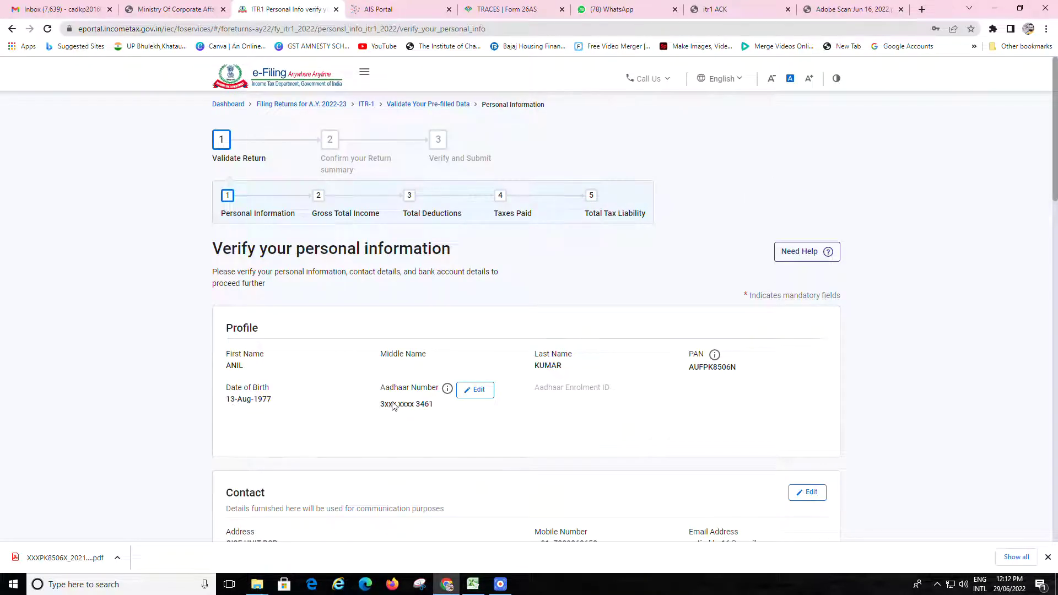
Edit the contact section to fill in the taxpayer's full address with country 91 - INDIA, and save it.
scroll(650, 408, "down", 1)
scroll(364, 406, "down", 2)
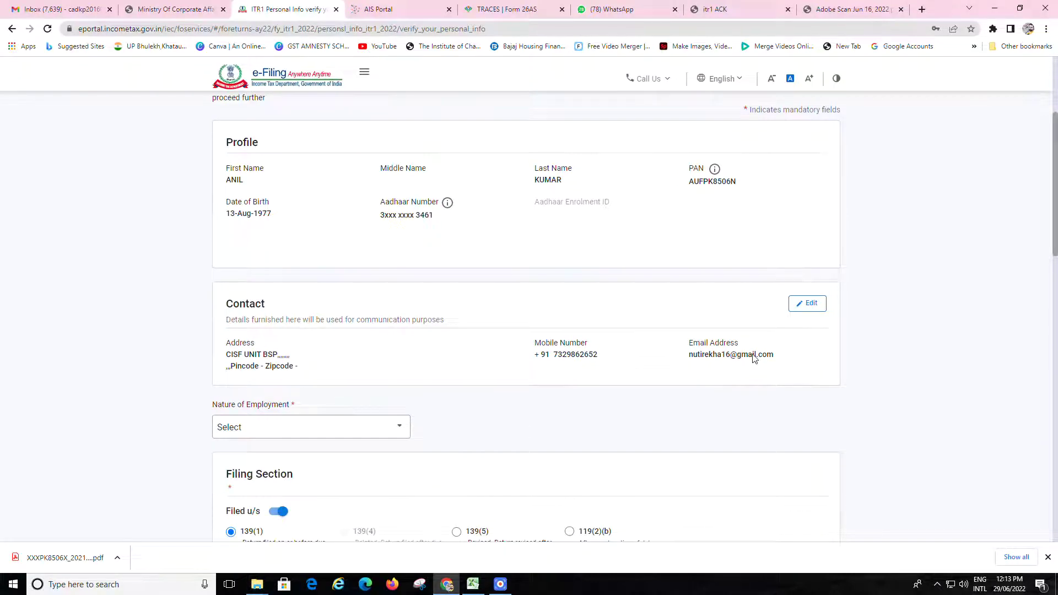
left_click(805, 307)
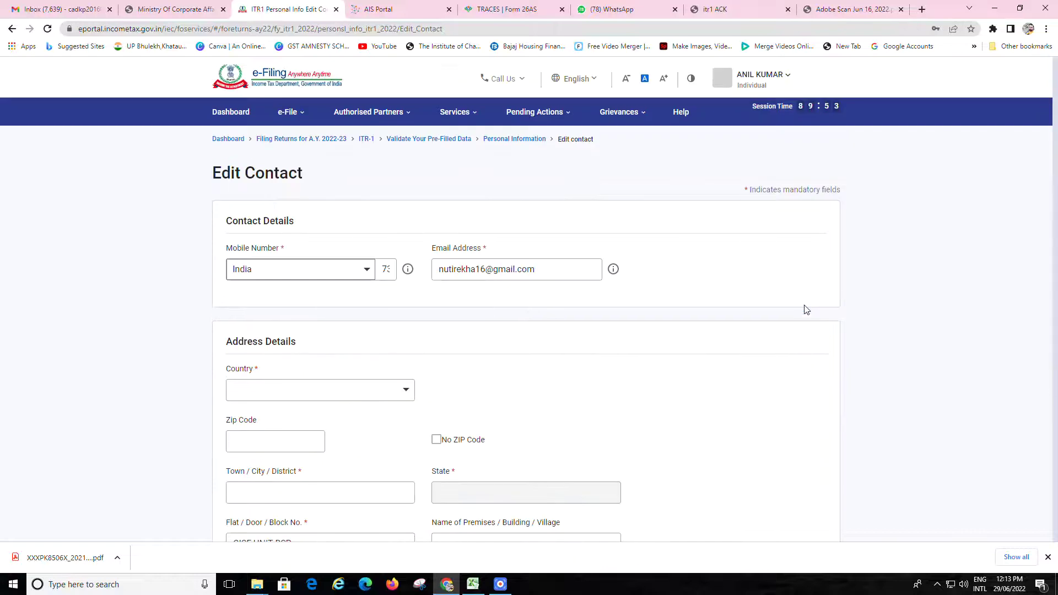
scroll(555, 421, "down", 3)
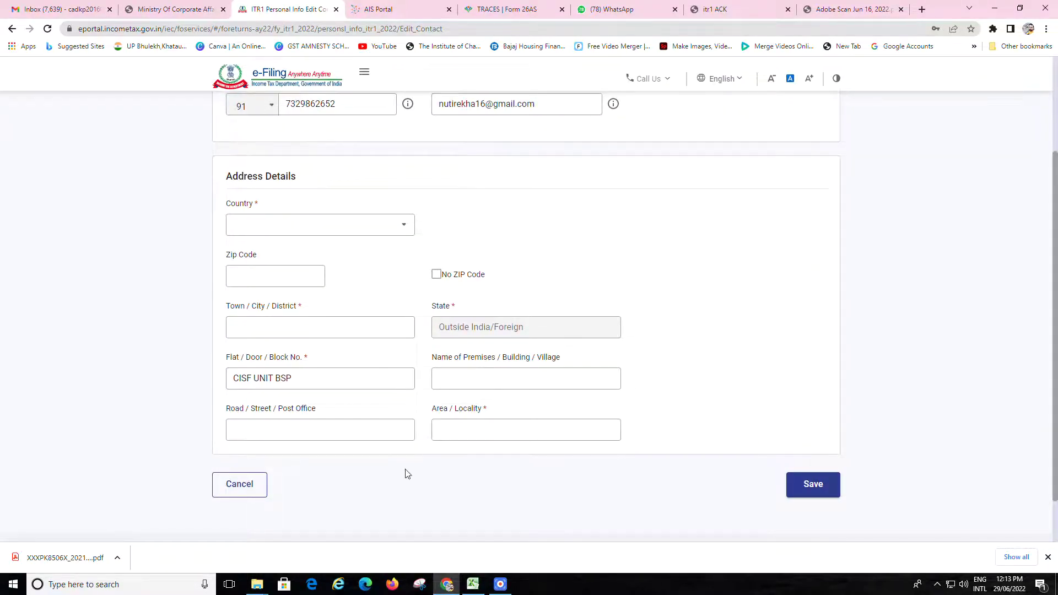
scroll(394, 460, "up", 3)
scroll(385, 424, "down", 2)
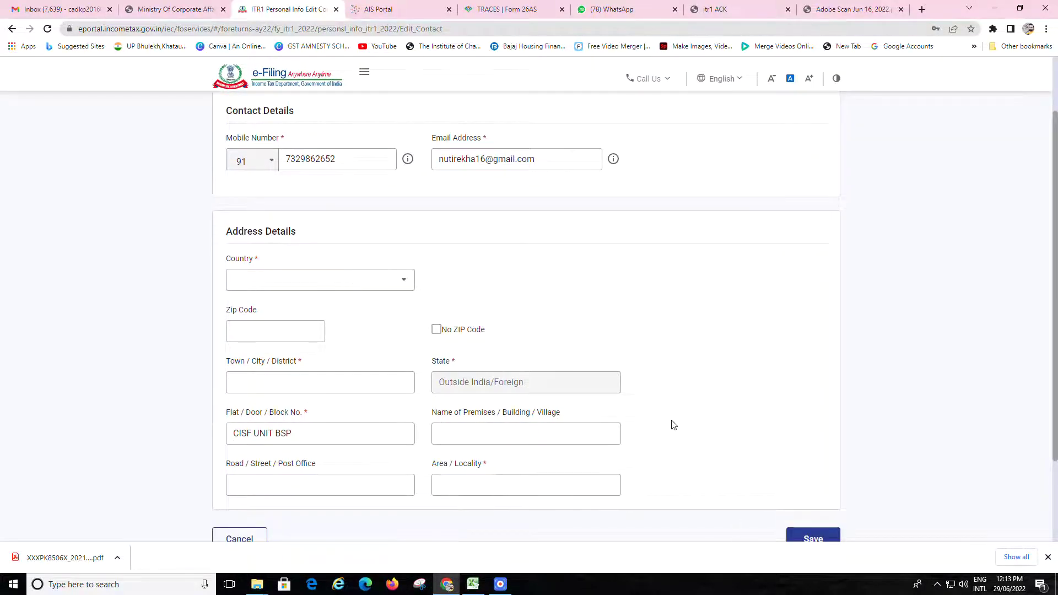
scroll(692, 439, "down", 1)
left_click(274, 277)
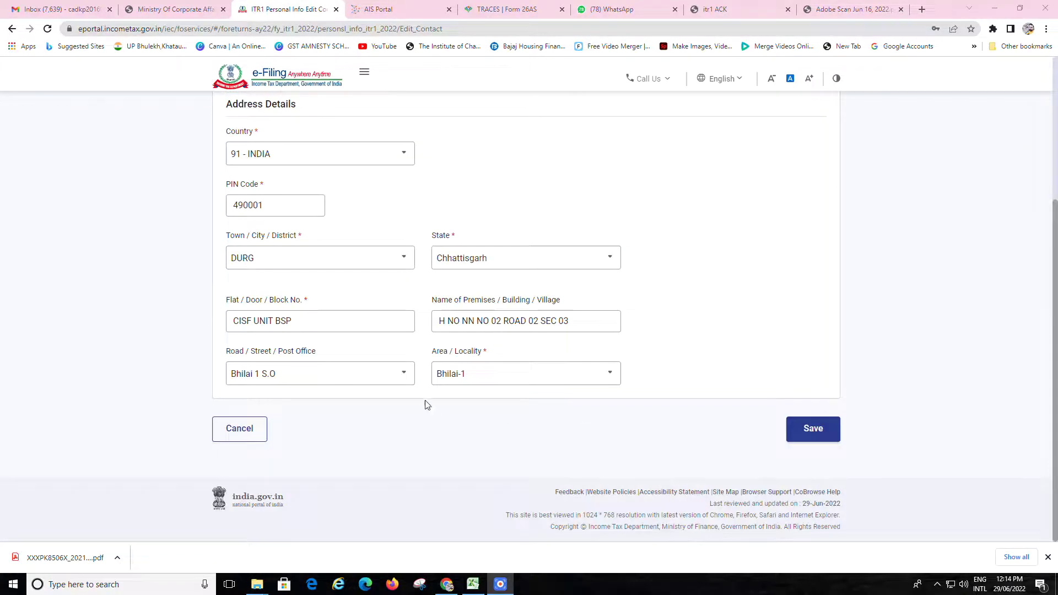
scroll(425, 403, "up", 1)
left_click(270, 264)
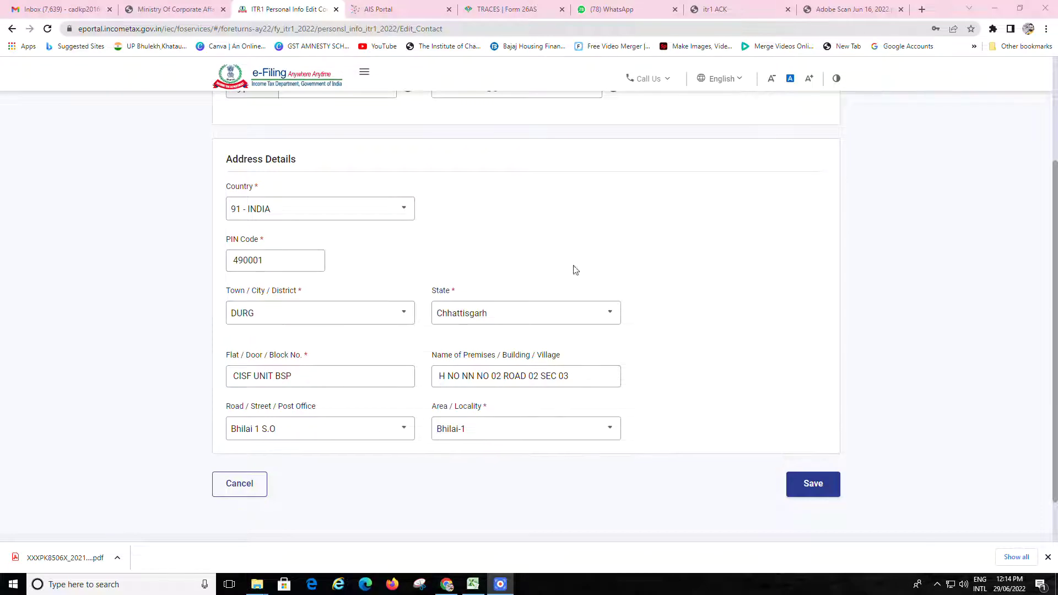
left_click(825, 486)
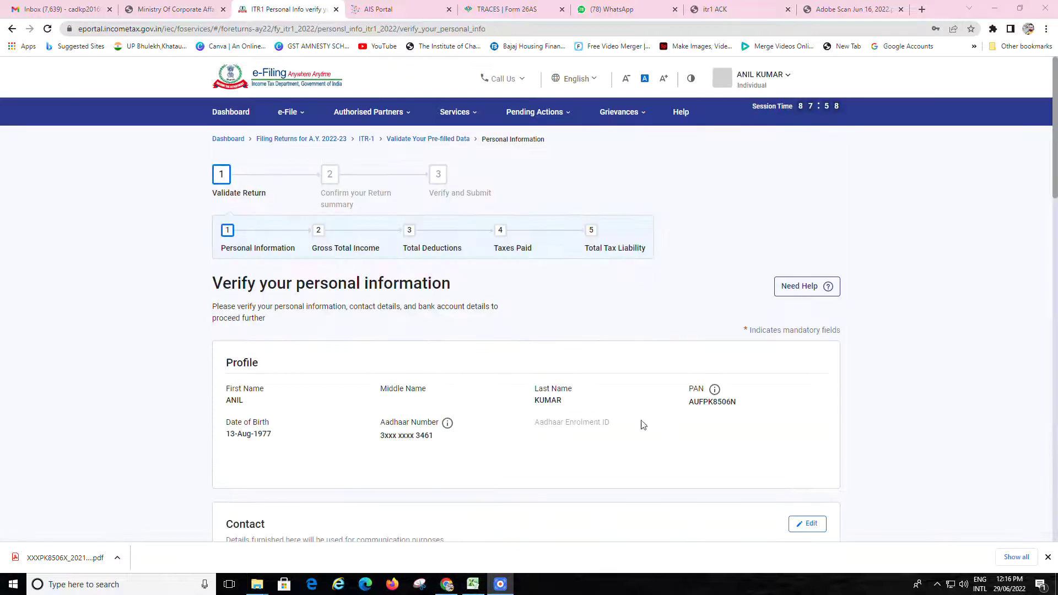
Set the Nature of Employment to Central Government.
scroll(642, 427, "down", 5)
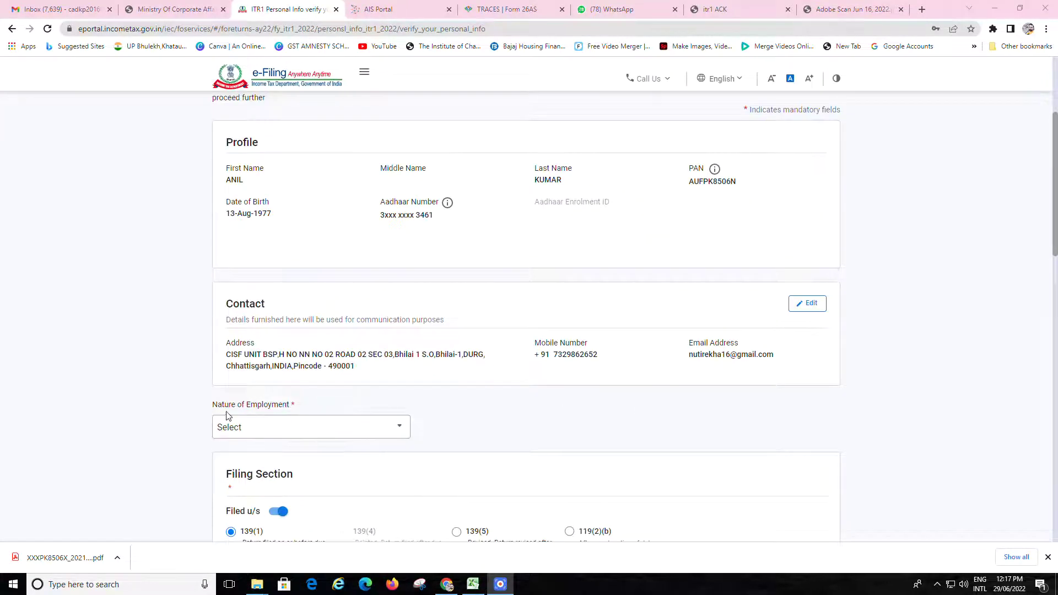
left_click(275, 431)
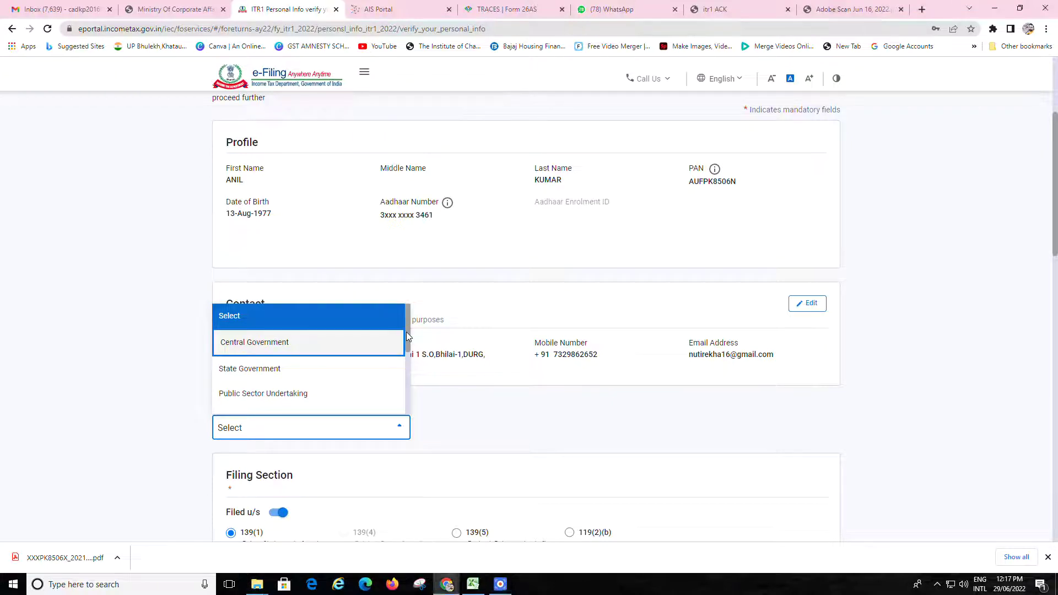
scroll(405, 331, "down", 1)
scroll(407, 337, "up", 1)
left_click_drag(405, 345, 414, 406)
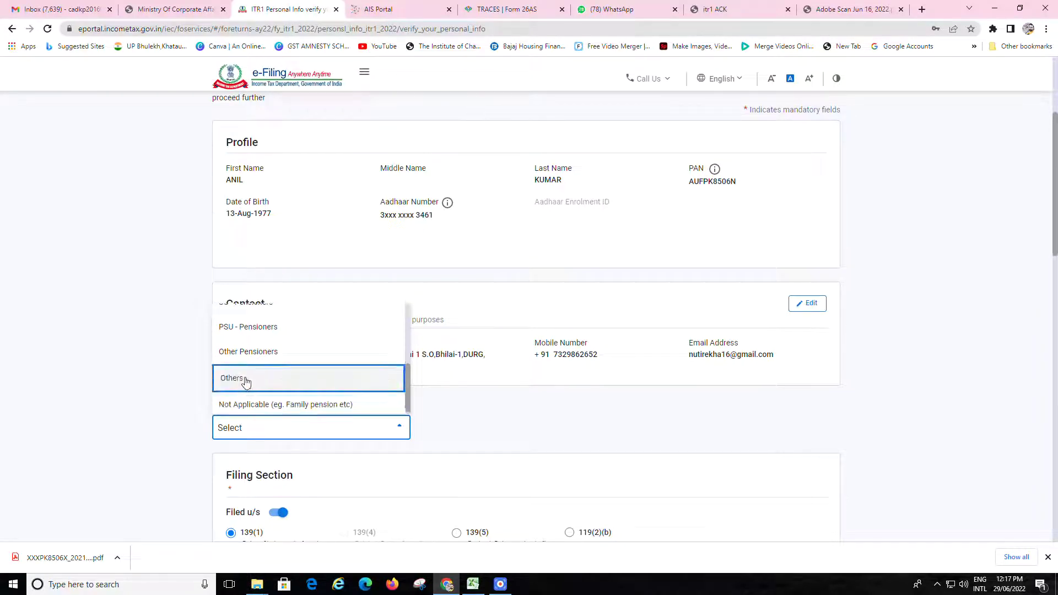
scroll(408, 391, "up", 3)
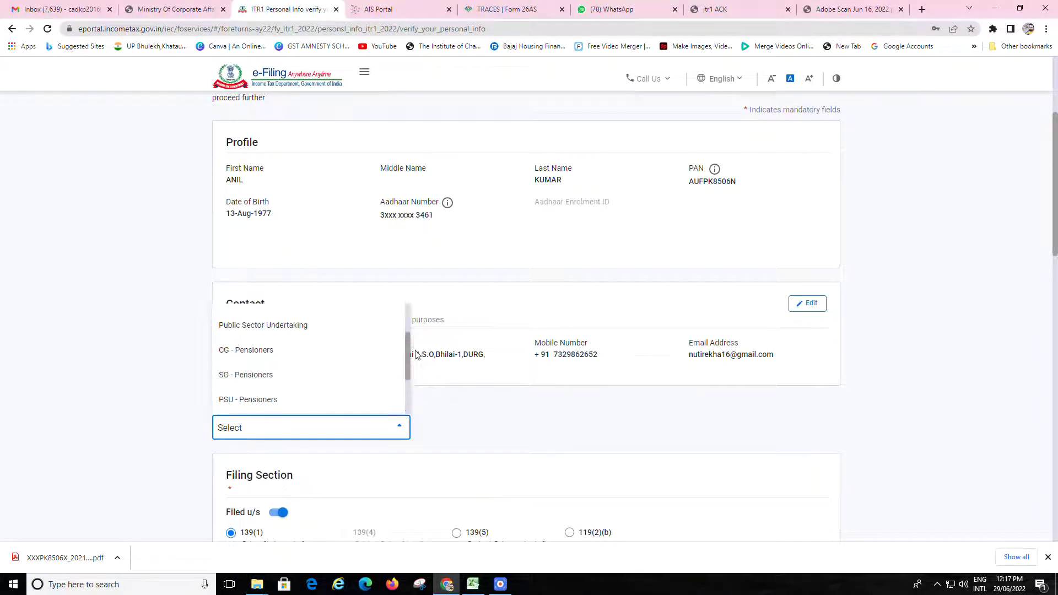
key("Return")
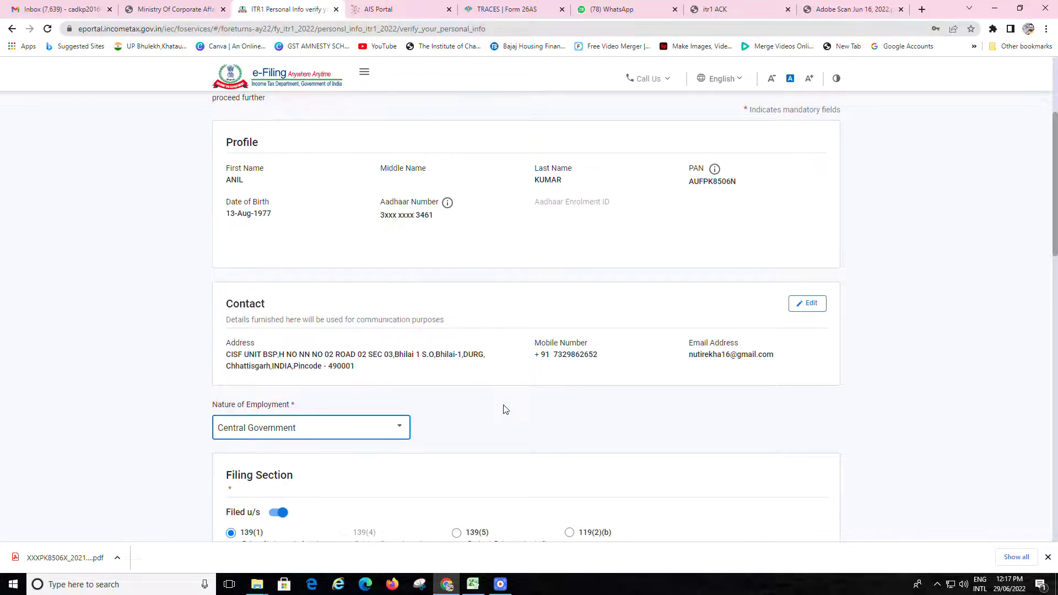
Answer No to opting for the new tax regime u/s 115BAC, and check the regime line in the scanned Form 16.
scroll(501, 430, "down", 4)
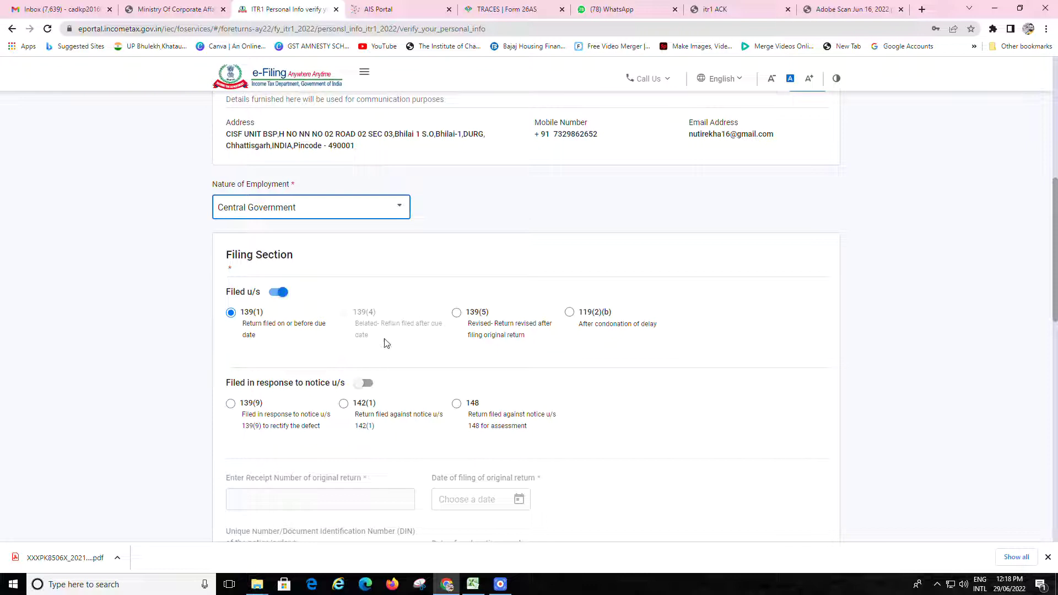
scroll(371, 359, "down", 2)
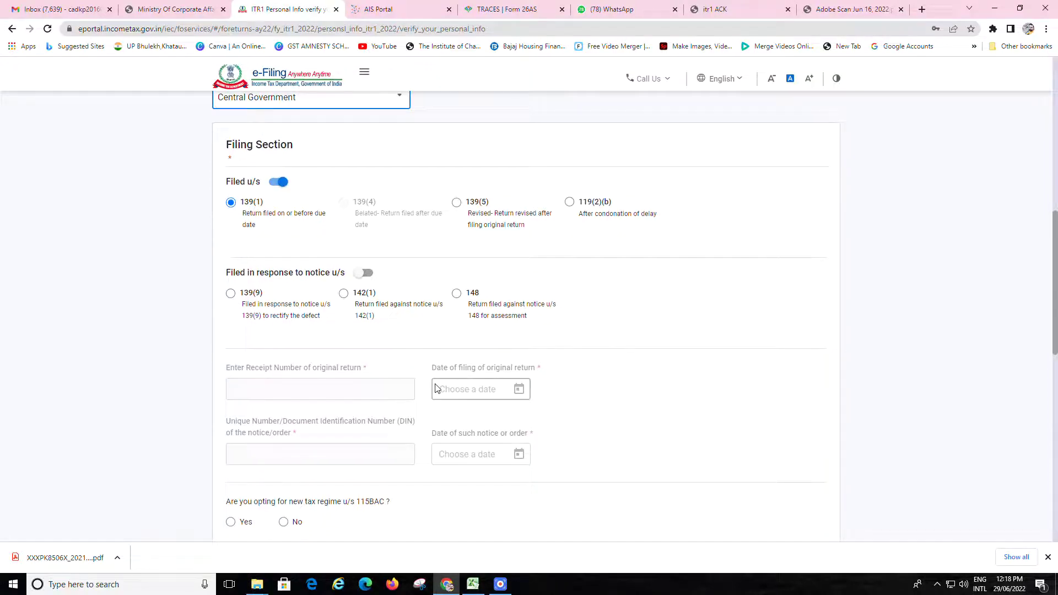
scroll(352, 396, "down", 3)
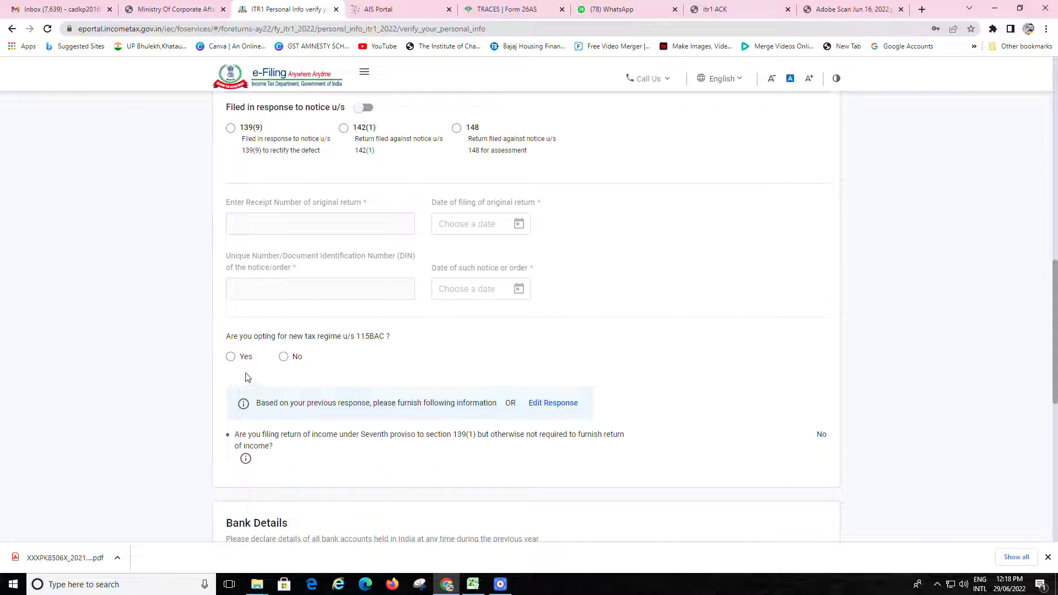
left_click(283, 359)
left_click(862, 7)
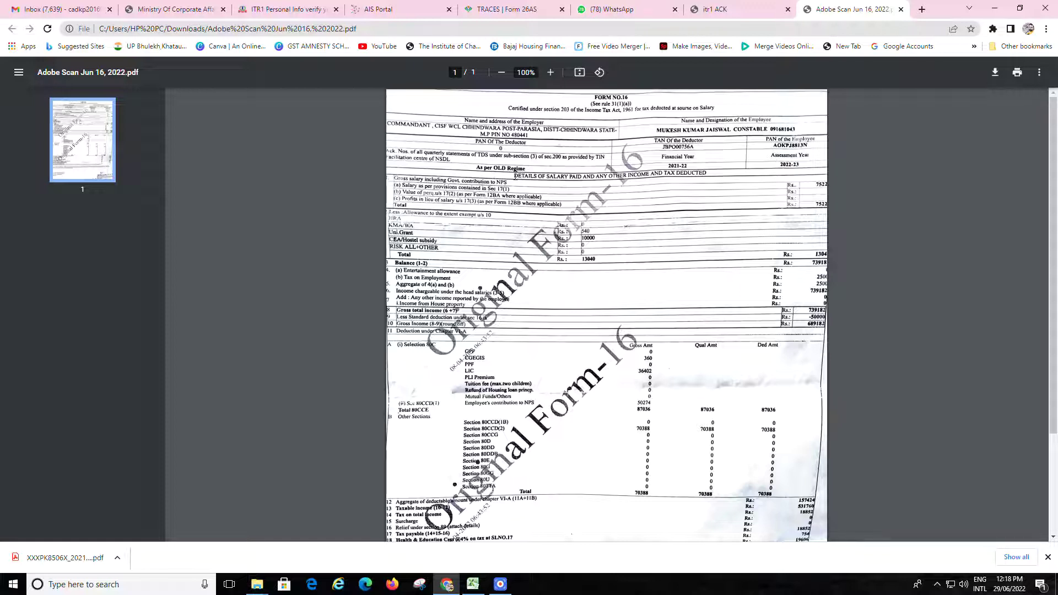
left_click_drag(498, 170, 539, 168)
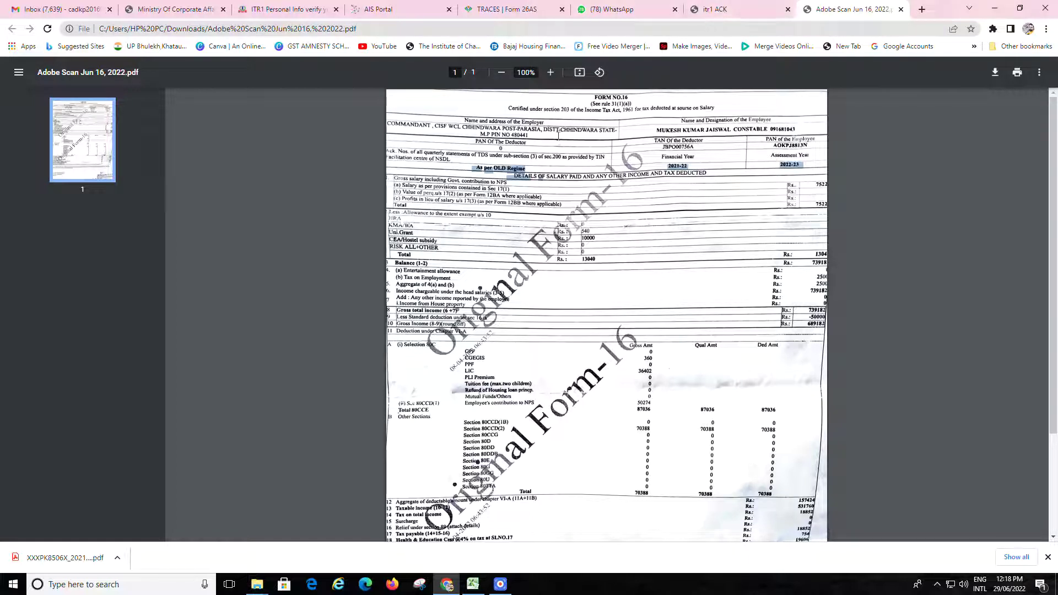
Return to the ITR-1 personal information page and check the Bank Details section, including the options for the validated refund account.
left_click(619, 10)
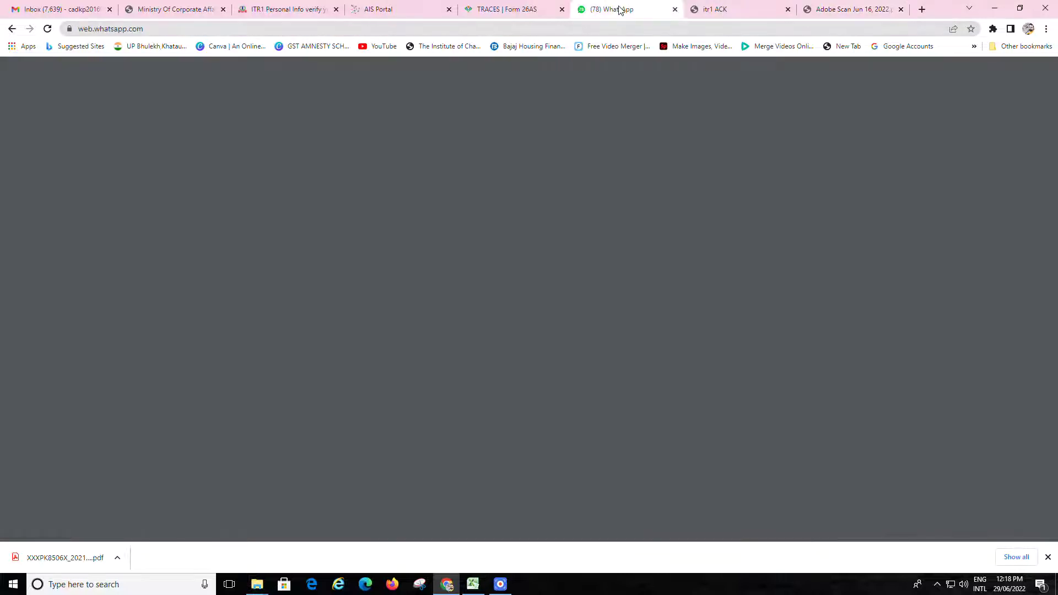
left_click(501, 10)
left_click(289, 10)
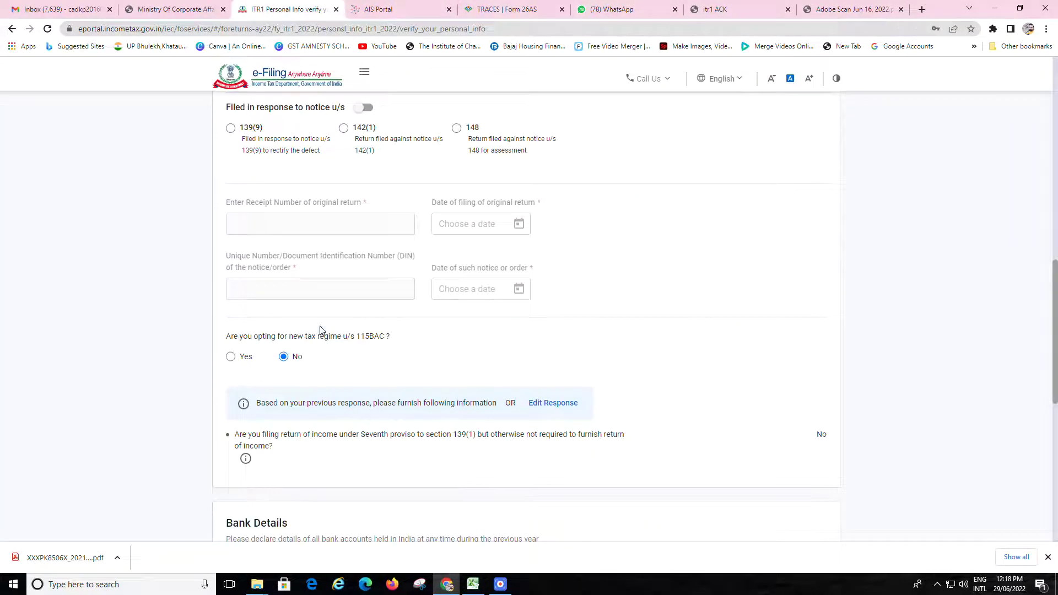
scroll(330, 412, "down", 4)
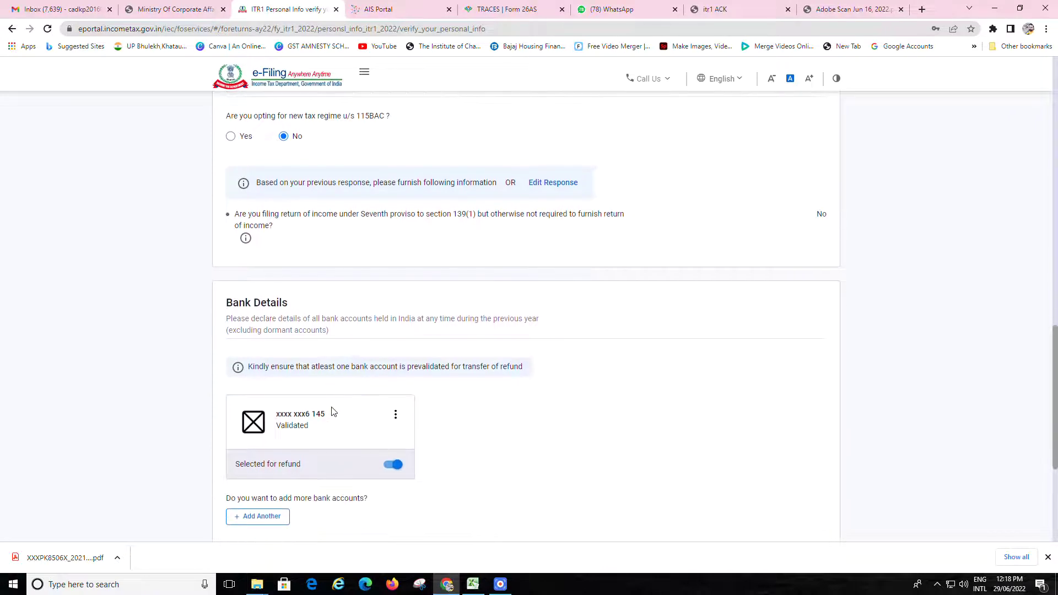
scroll(333, 412, "down", 1)
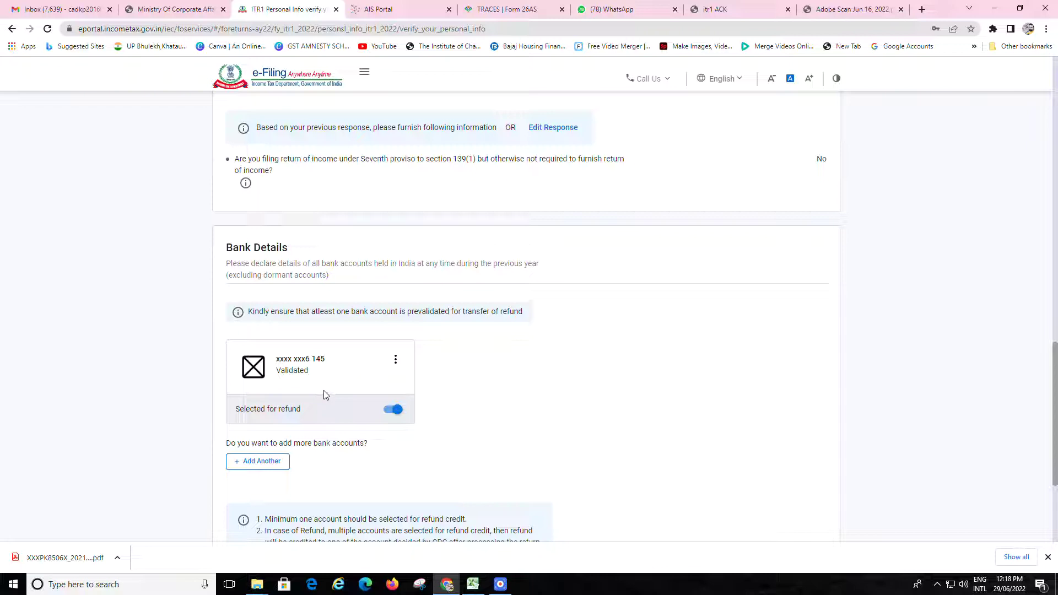
left_click(395, 361)
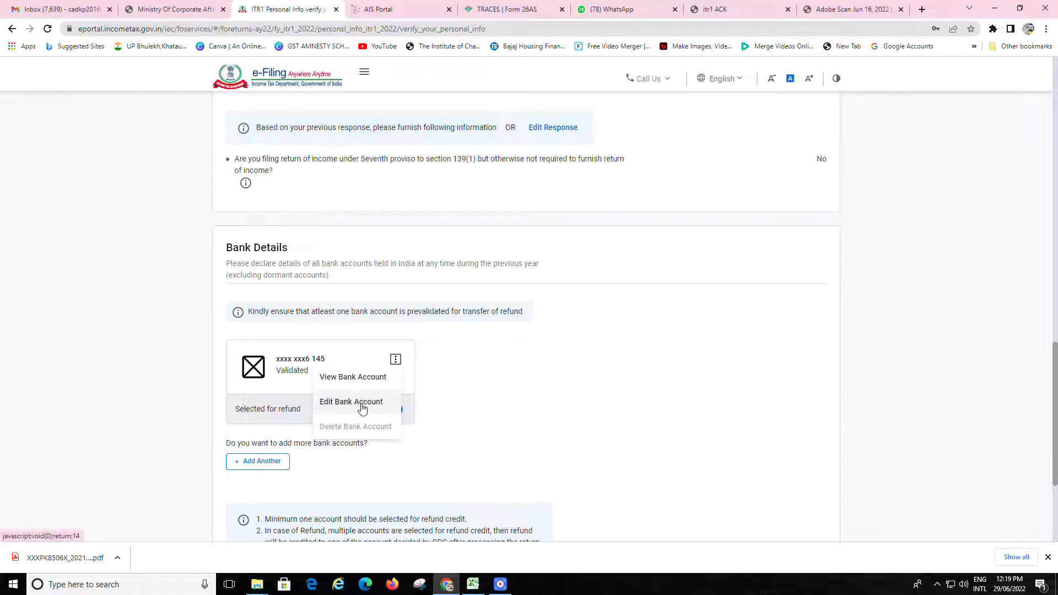
left_click(461, 382)
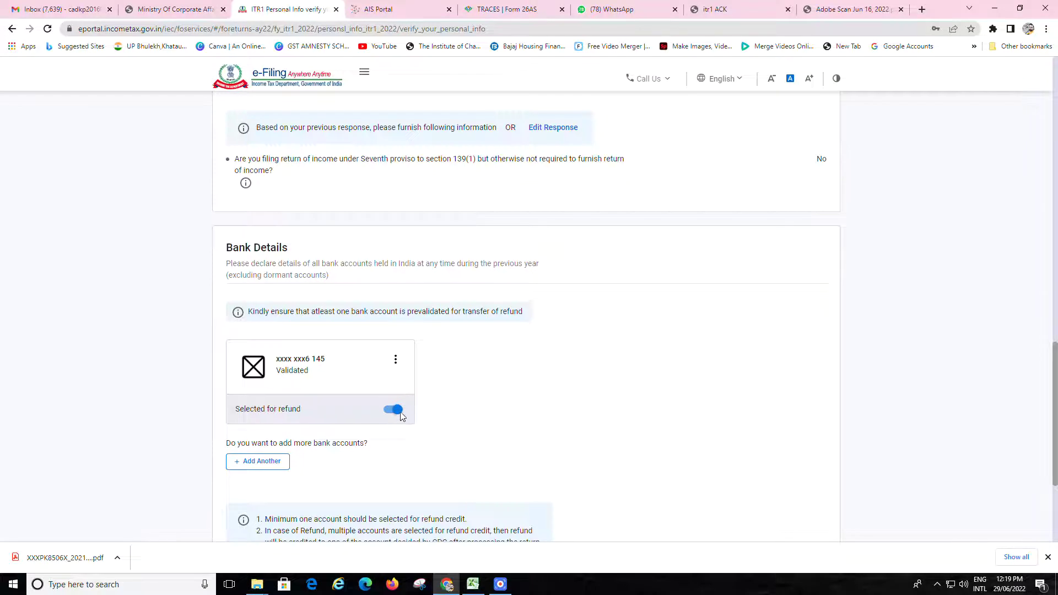
Confirm the Personal Information section and open Gross Total Income from the return summary.
scroll(430, 424, "down", 3)
left_click(820, 454)
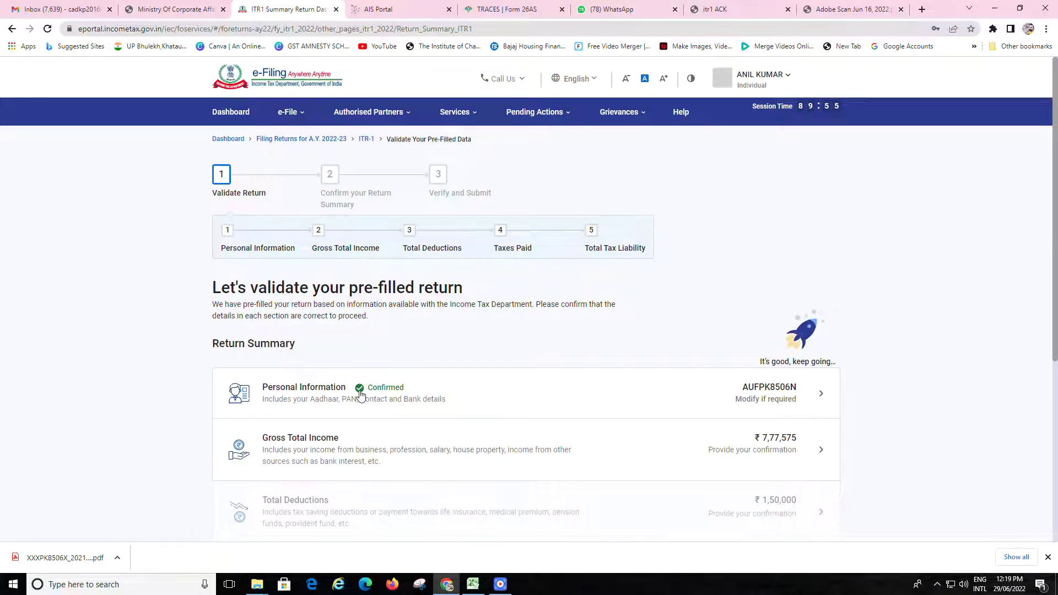
scroll(654, 418, "down", 2)
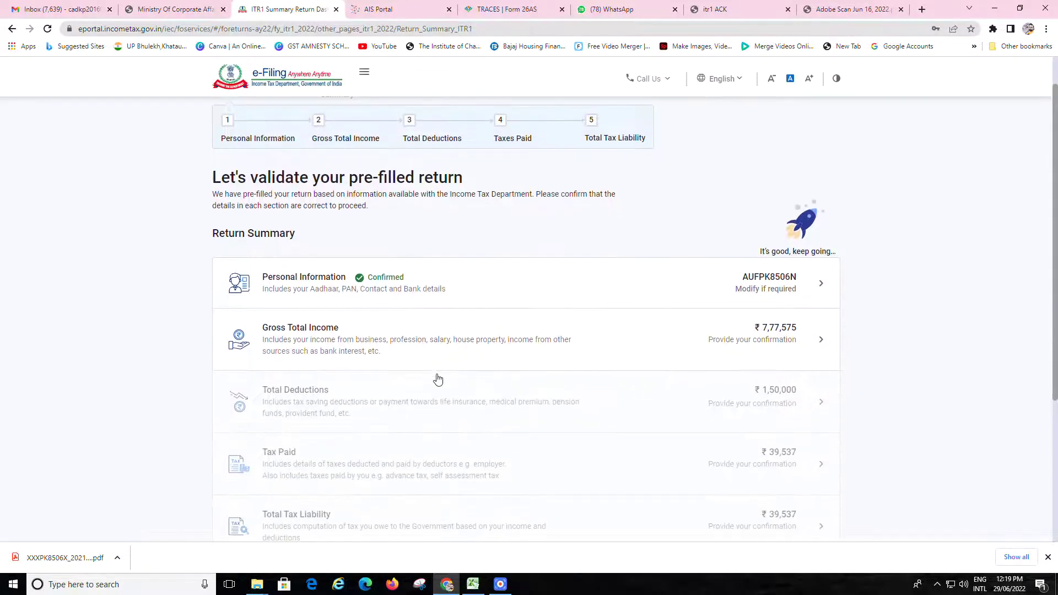
left_click(809, 329)
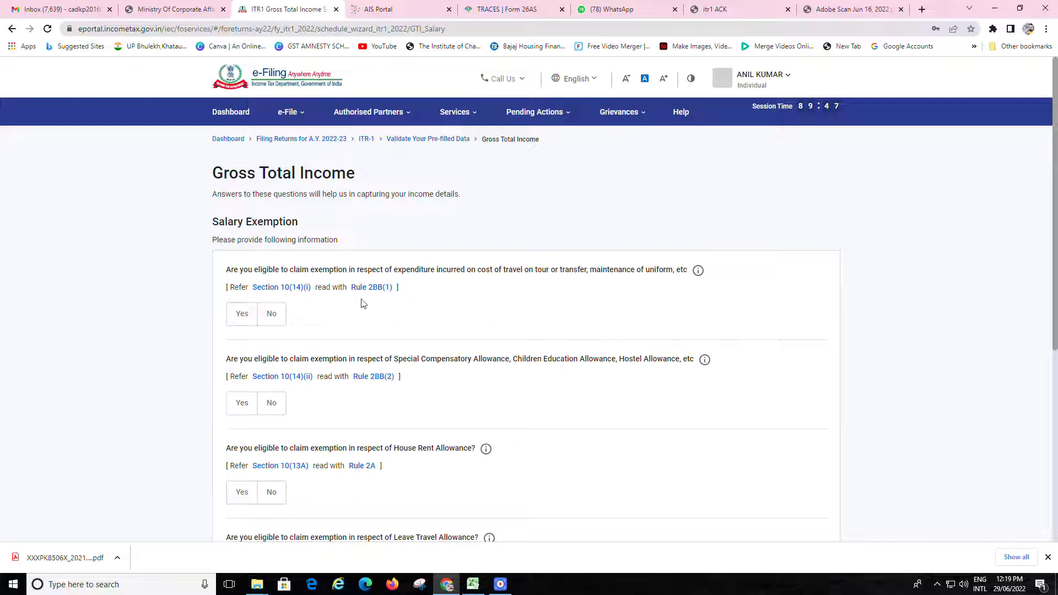
Answer No to the Section 10(14)(i) travel and uniform exemption question, and review the remaining salary exemption questions.
left_click(240, 319)
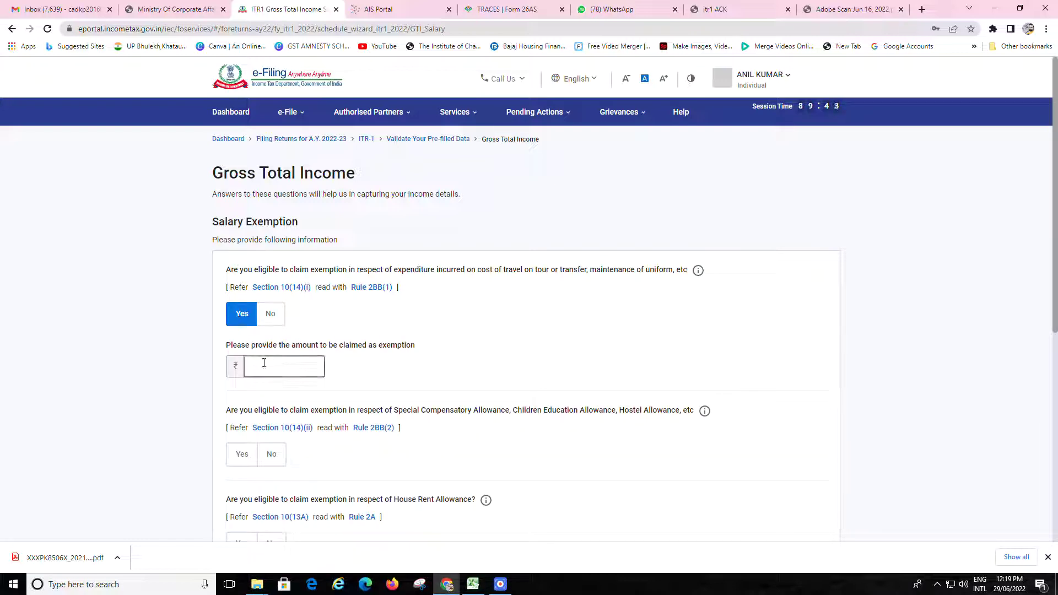
left_click(268, 318)
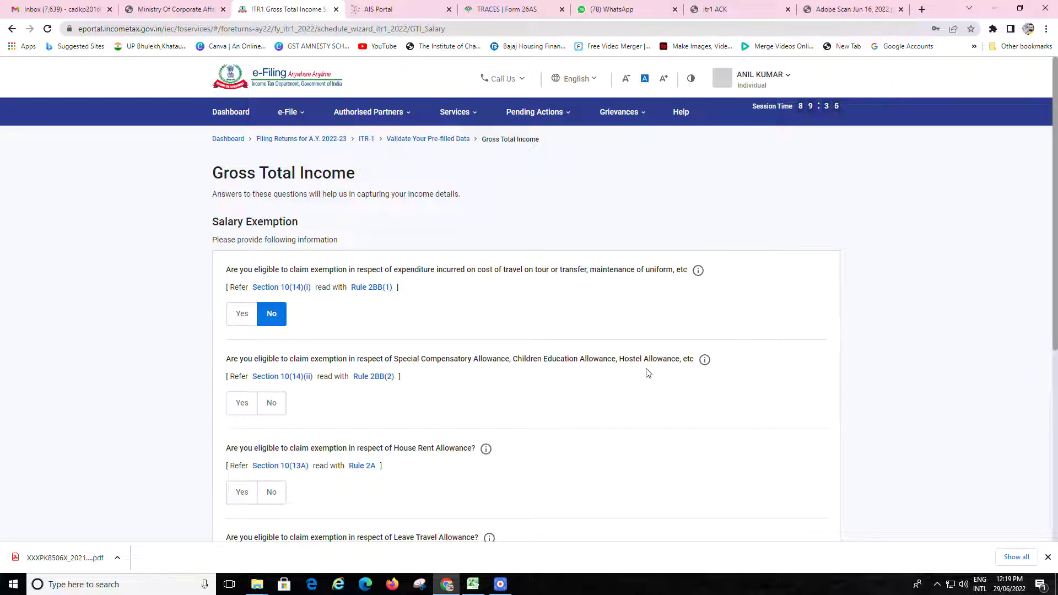
scroll(445, 393, "down", 1)
scroll(446, 392, "down", 3)
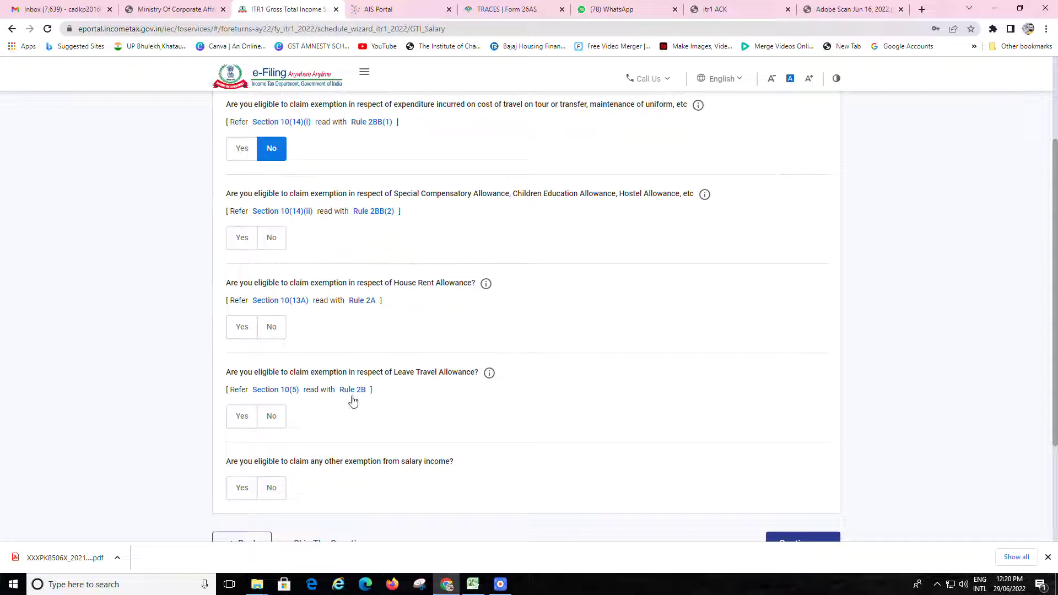
scroll(316, 442, "down", 1)
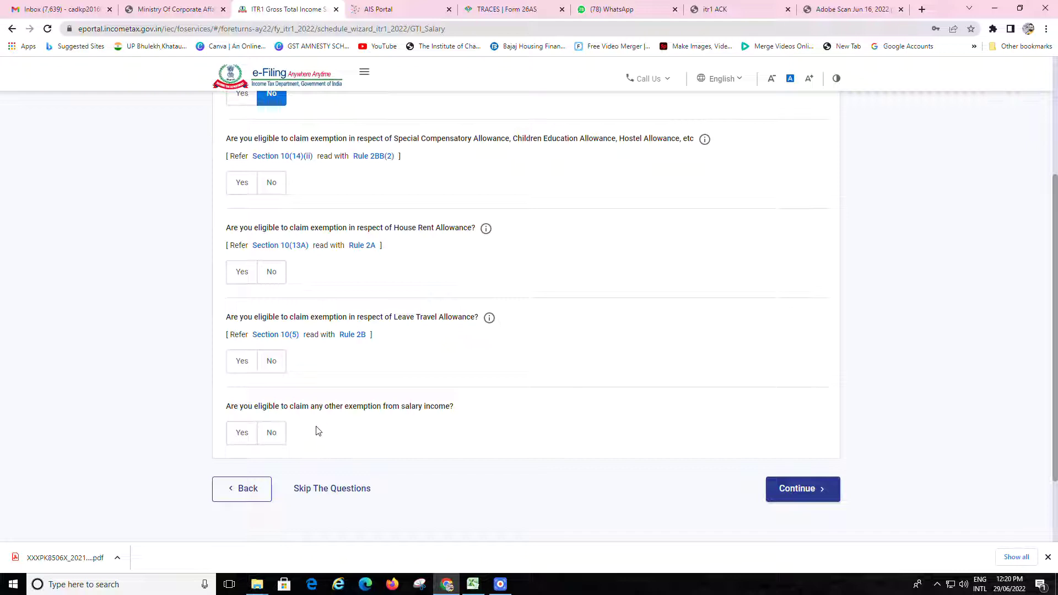
Try to answer Yes to eligibility for any other exemption from salary income, and continue to the income source details.
left_click(244, 436)
scroll(297, 426, "down", 2)
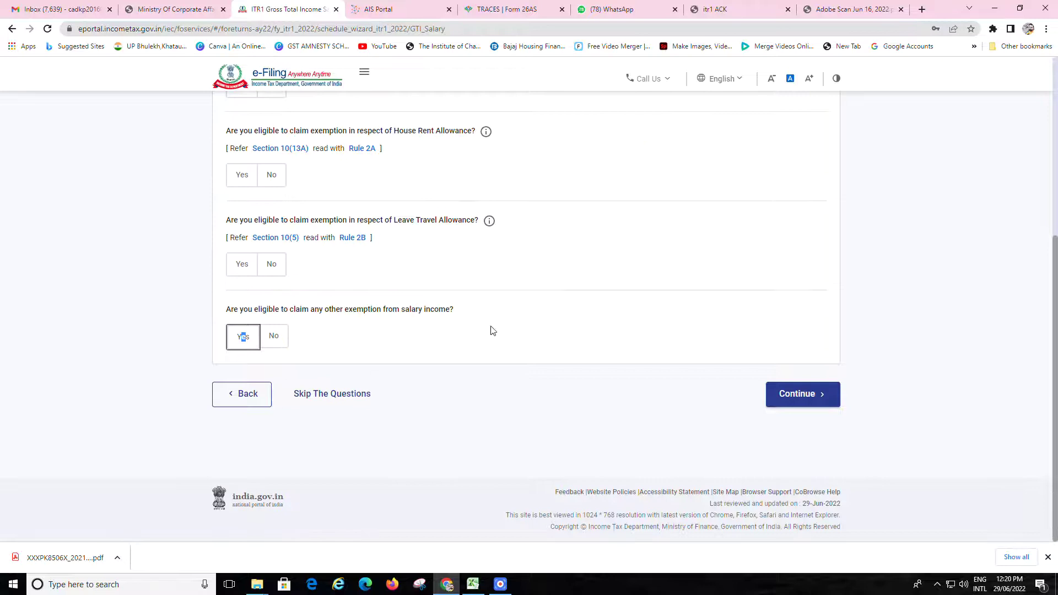
scroll(358, 386, "up", 4)
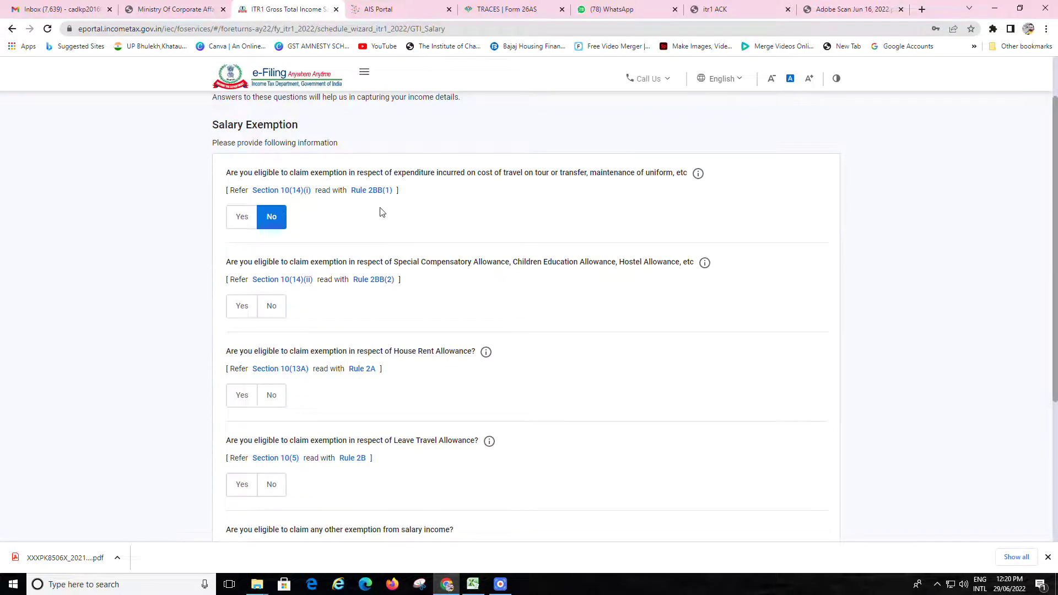
scroll(368, 312, "down", 4)
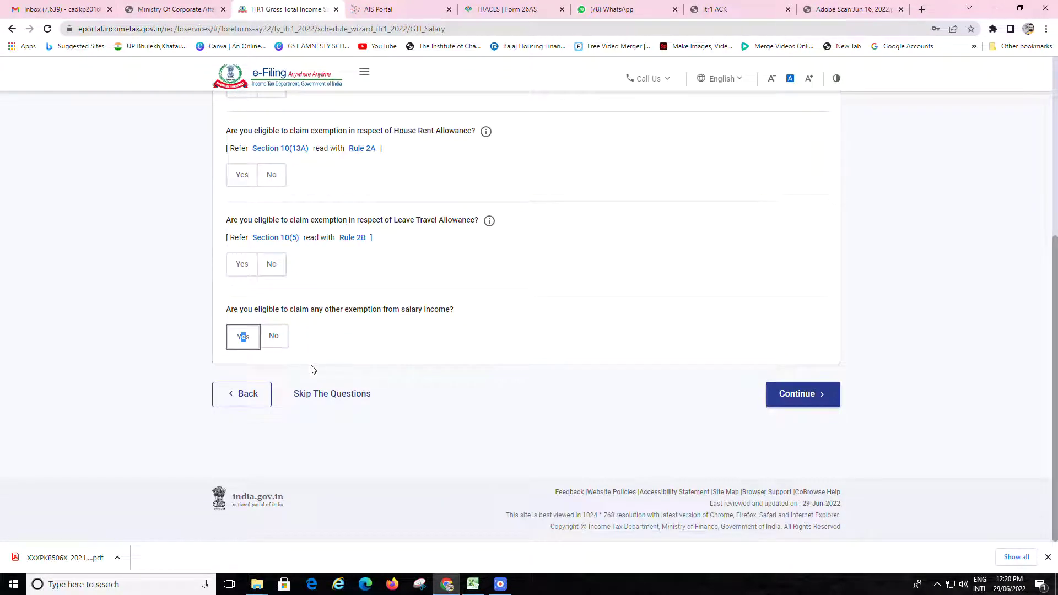
scroll(323, 370, "up", 2)
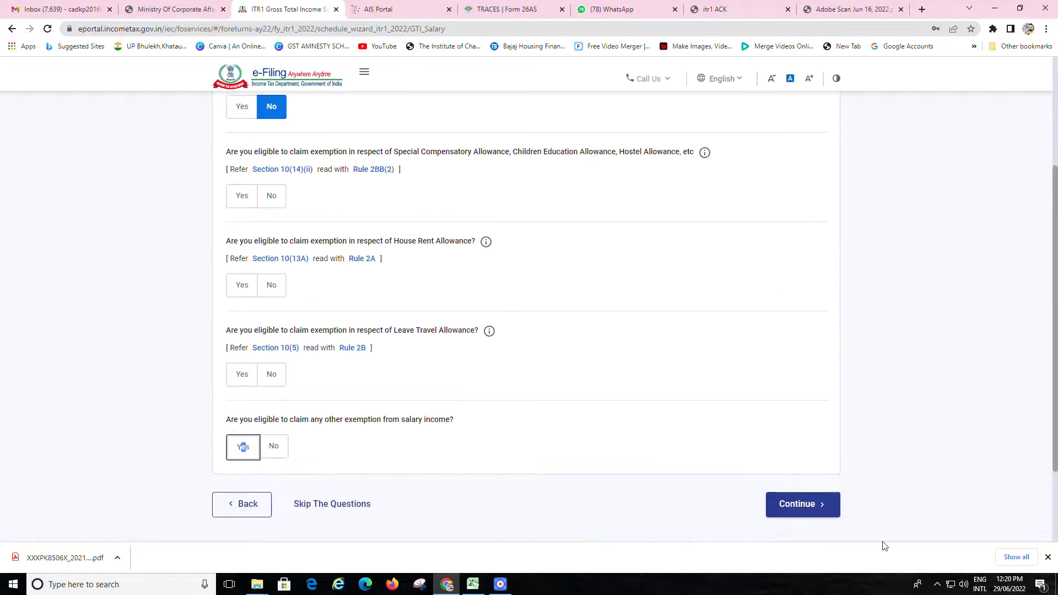
left_click(788, 505)
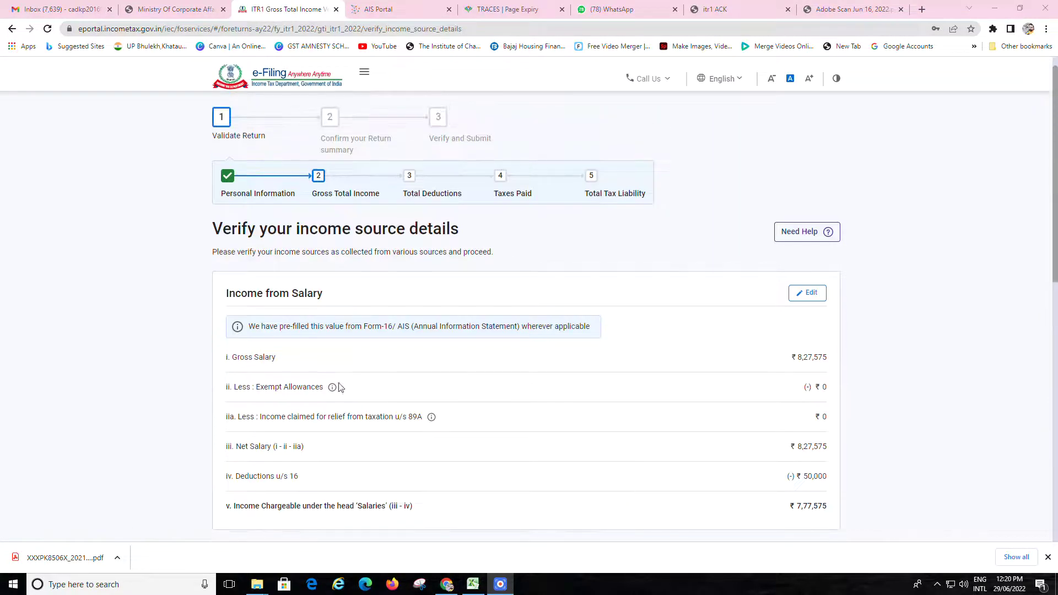
Review the salary, house property and other sources income sections, and open Income from Salary for editing.
scroll(407, 432, "down", 5)
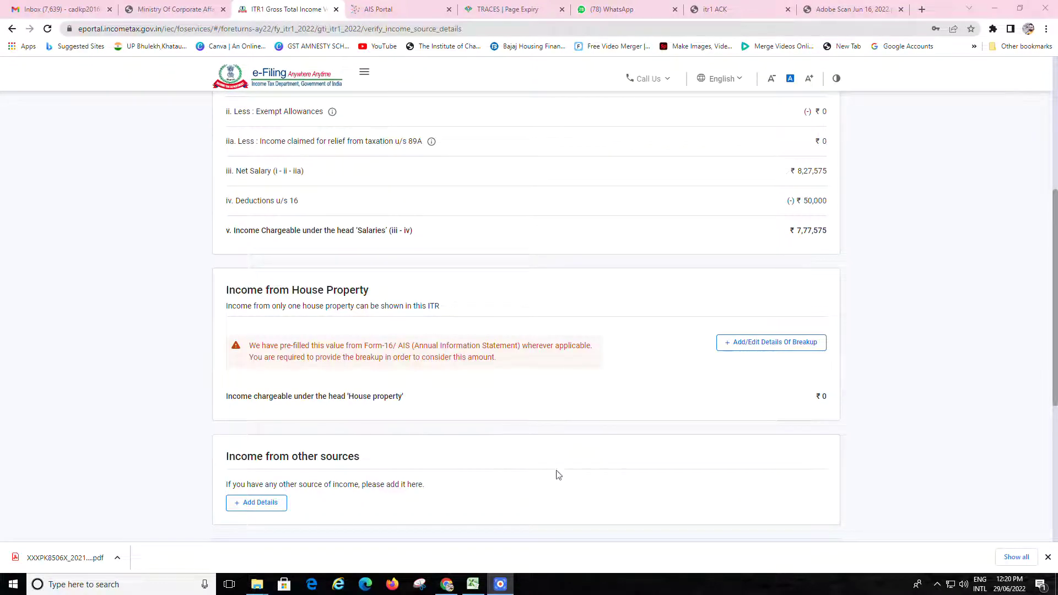
scroll(557, 477, "up", 3)
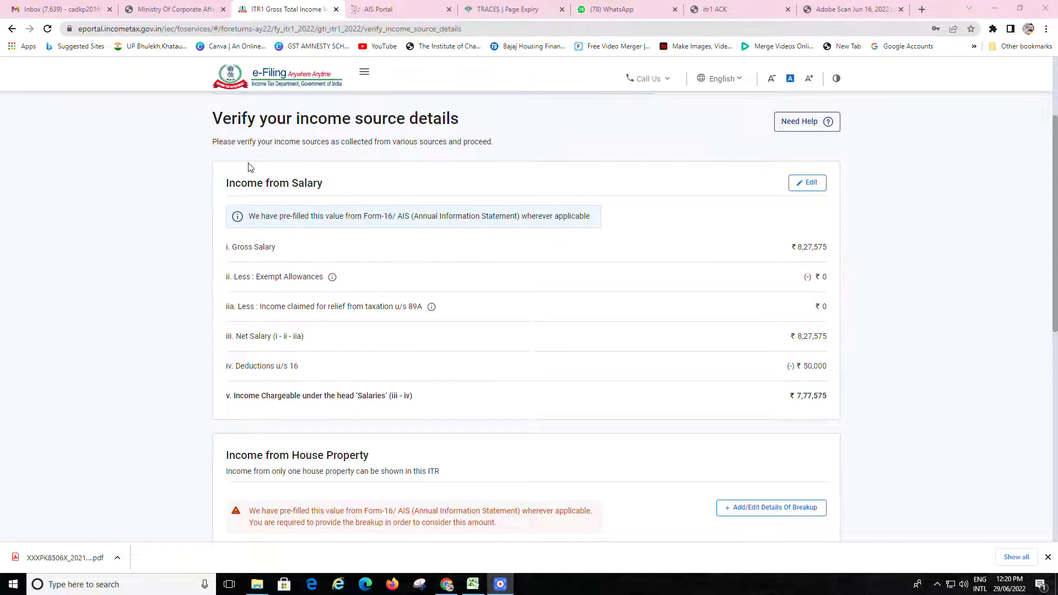
scroll(386, 418, "down", 2)
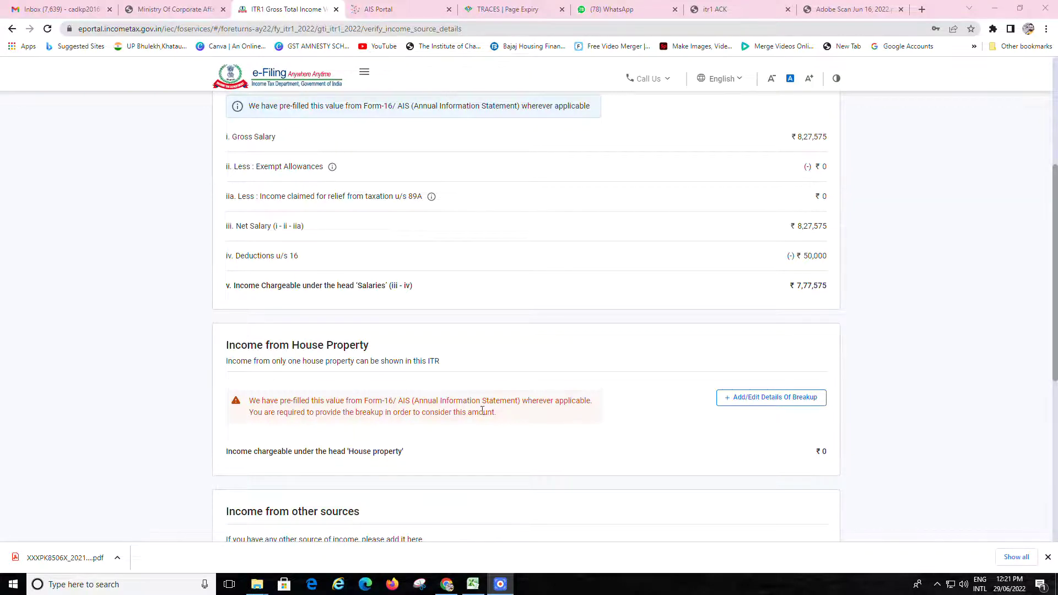
scroll(482, 410, "down", 3)
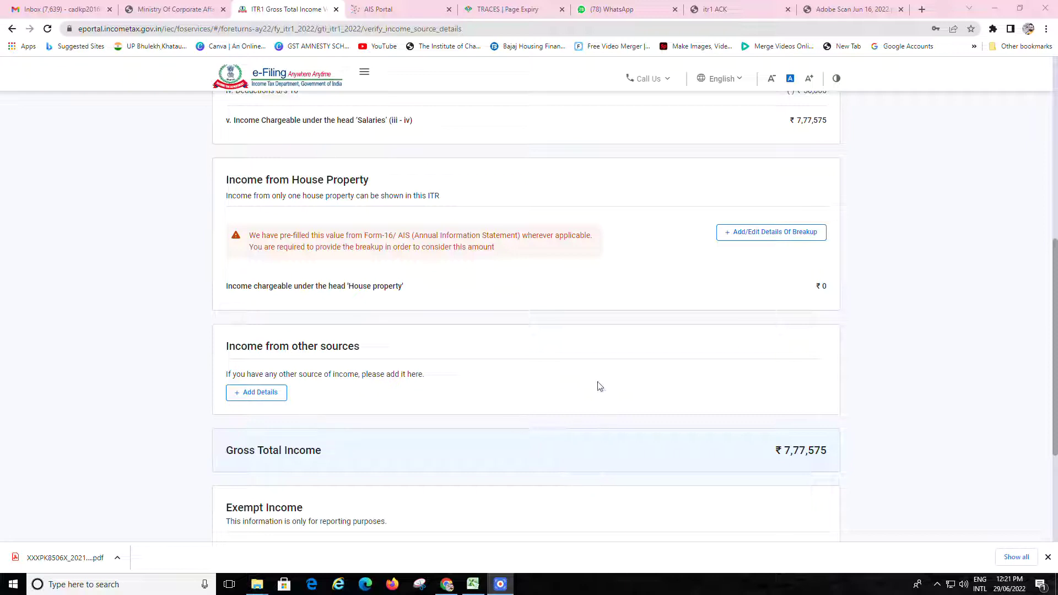
scroll(598, 386, "up", 6)
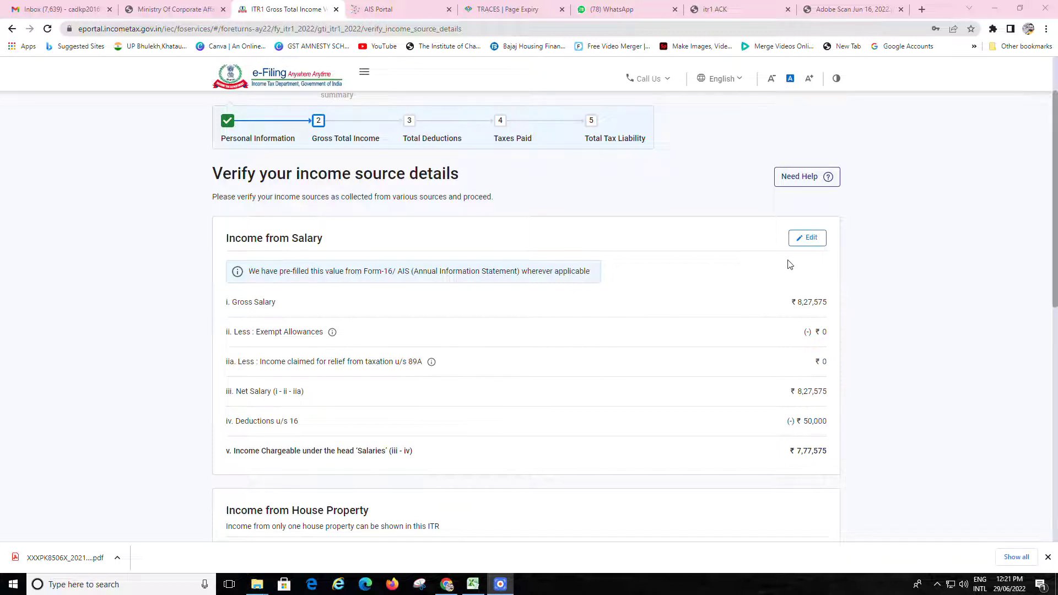
left_click(810, 237)
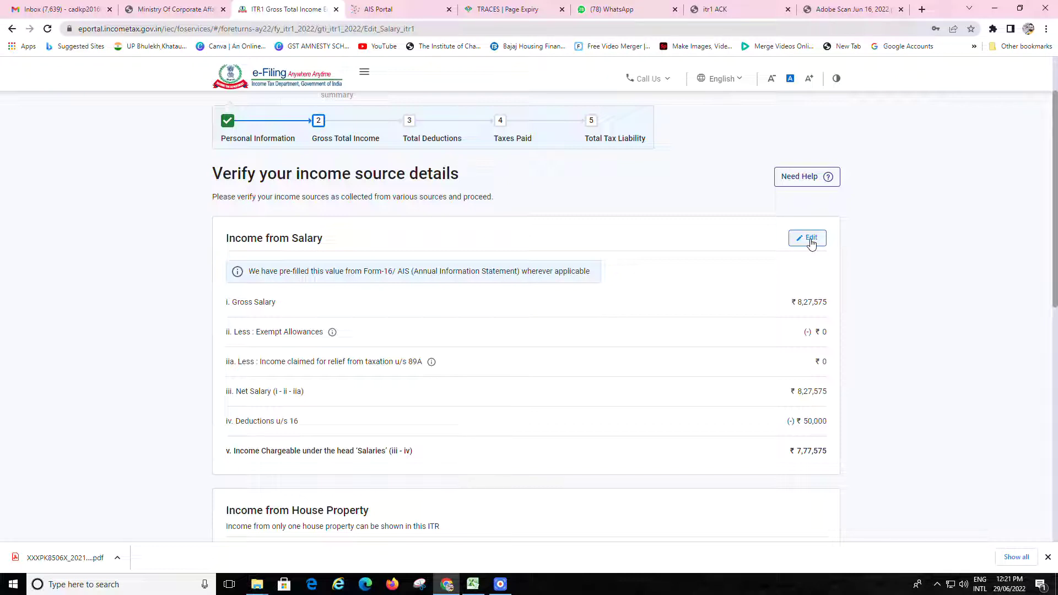
left_click(810, 242)
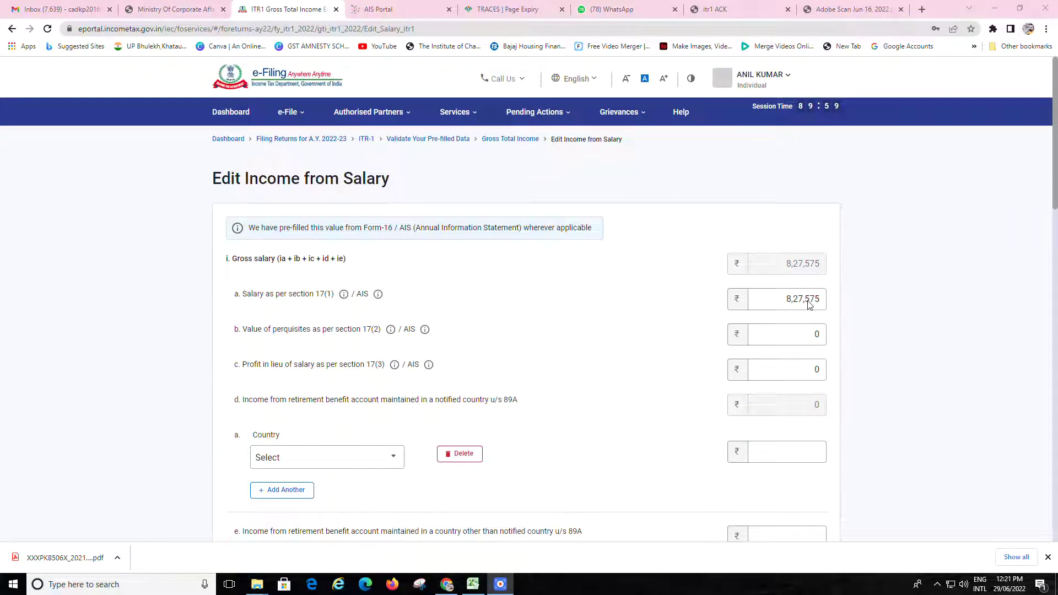
Delete the empty country row under income from a retirement benefit account in a notified country u/s 89A.
scroll(777, 330, "down", 2)
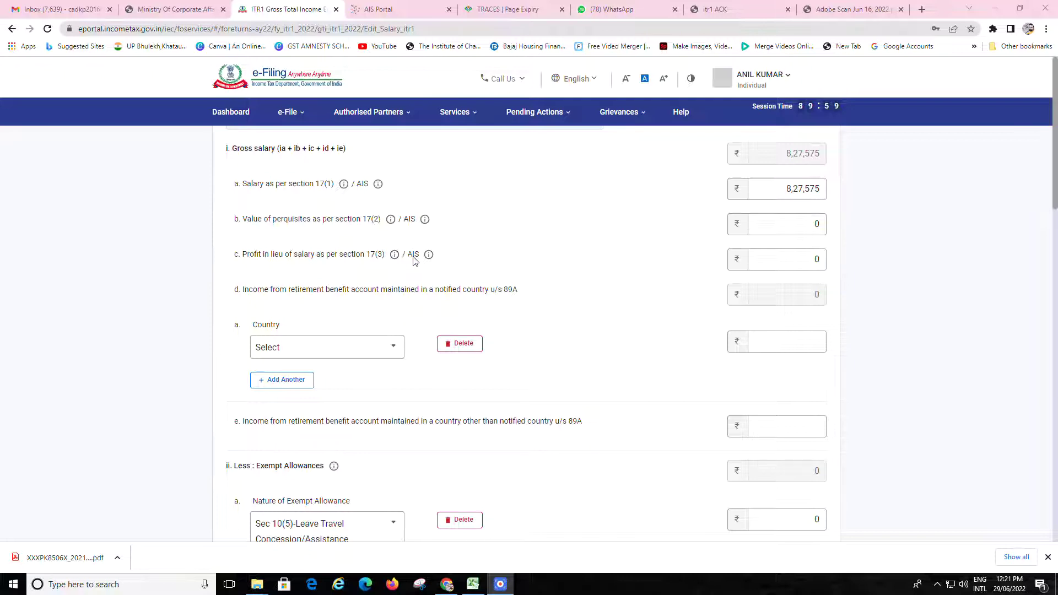
scroll(661, 248, "down", 1)
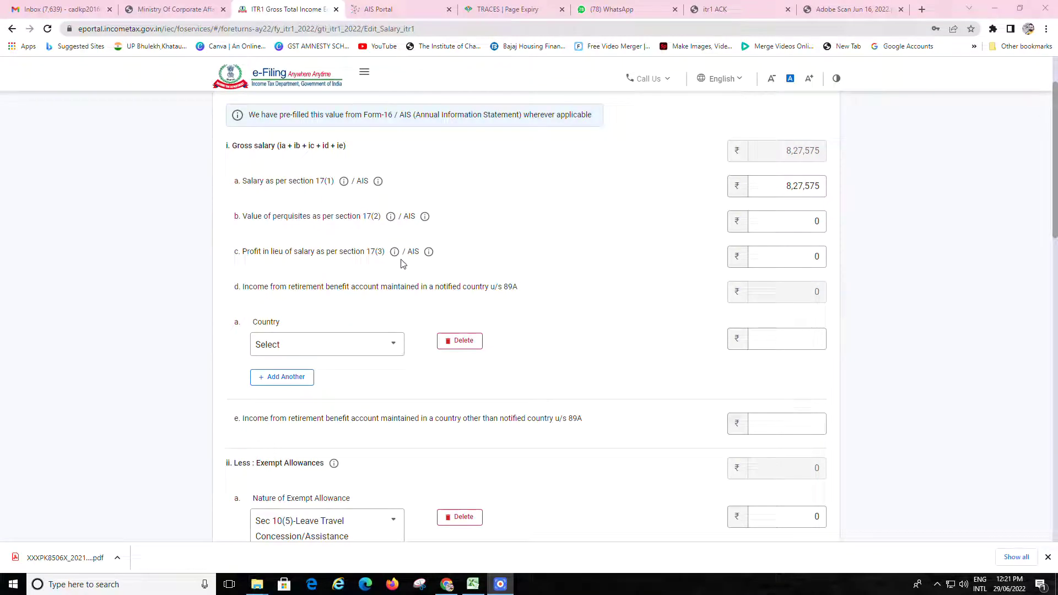
left_click(800, 256)
left_click(454, 345)
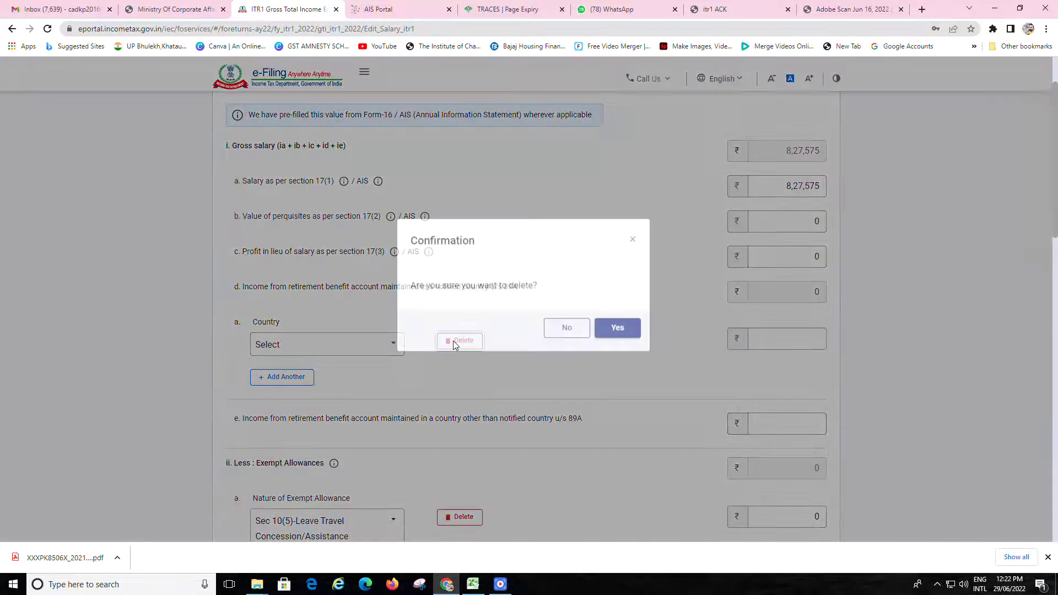
left_click(615, 346)
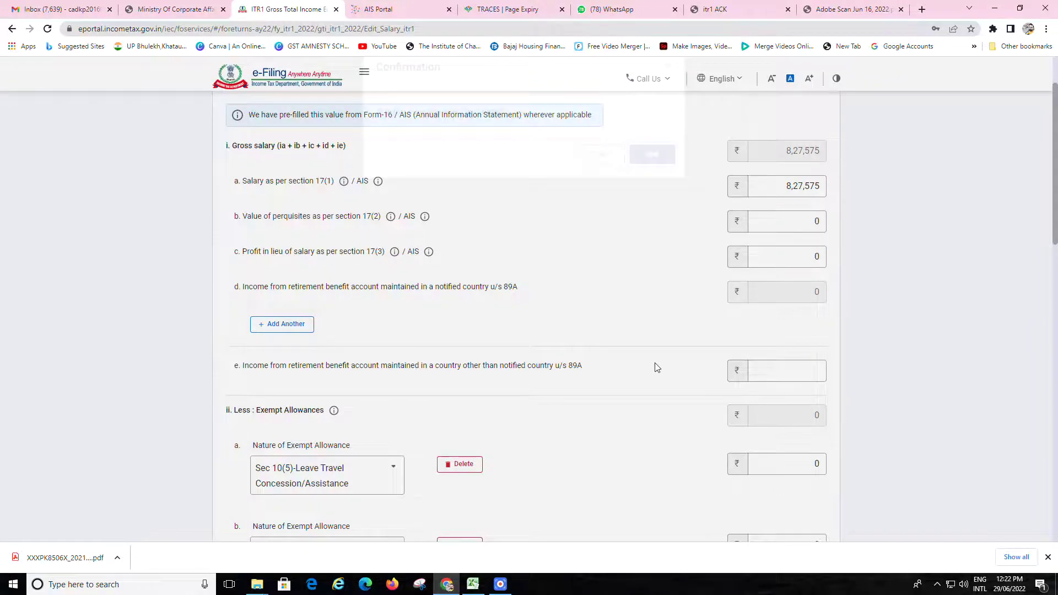
Review the exempt allowance rows from Sec 10(5) leave travel concession to Sec 10(13A) house rent allowance.
scroll(650, 366, "down", 3)
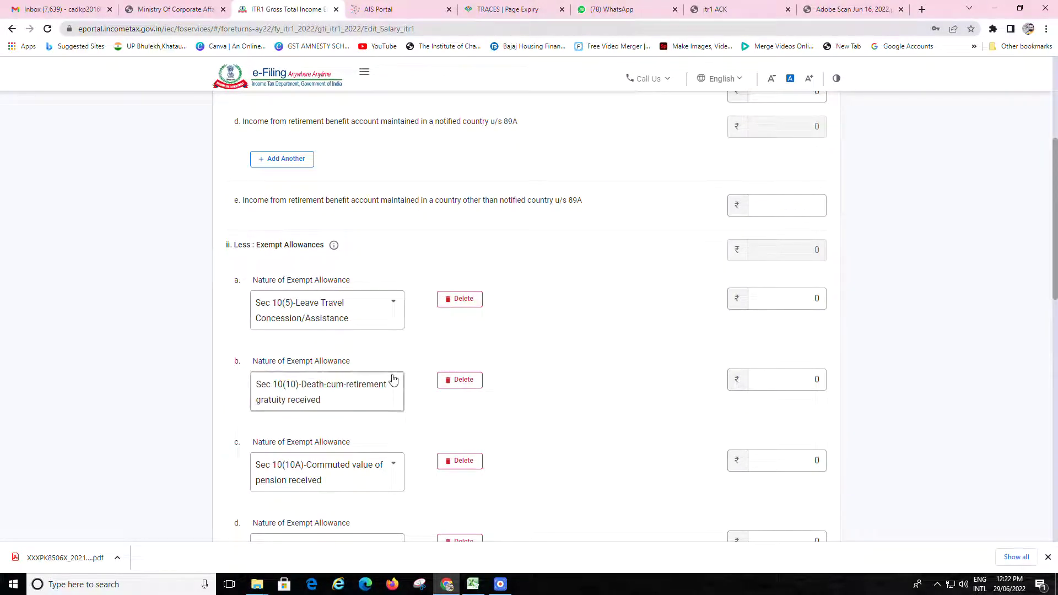
scroll(394, 380, "down", 1)
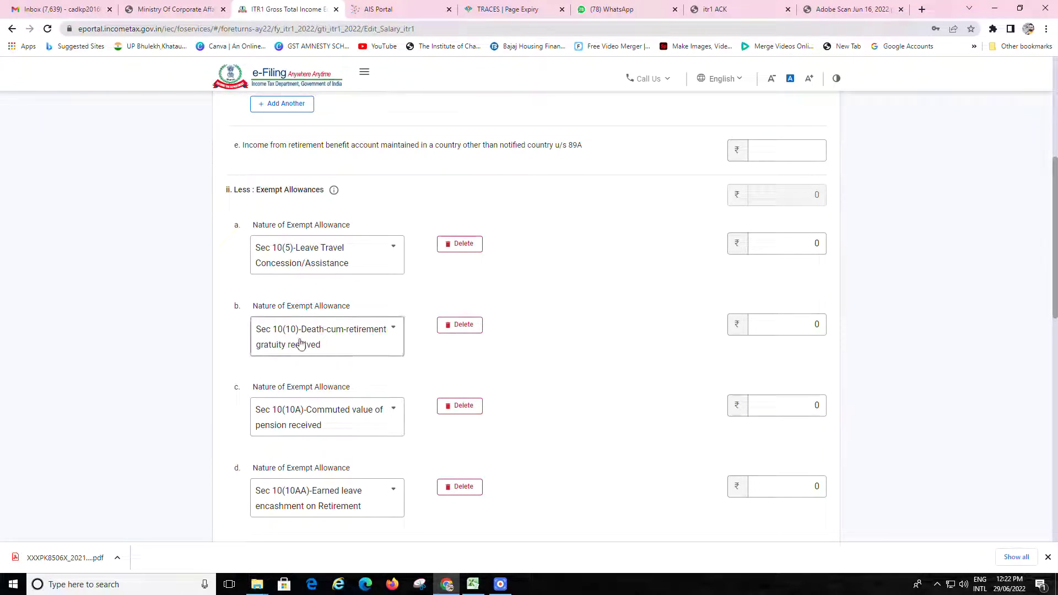
scroll(509, 361, "down", 1)
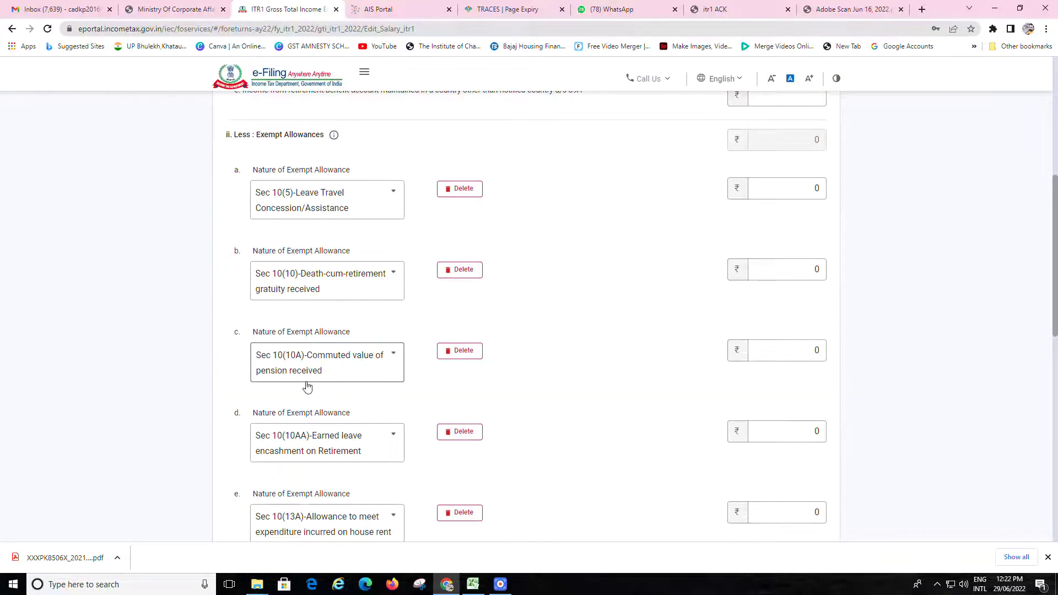
scroll(437, 378, "down", 1)
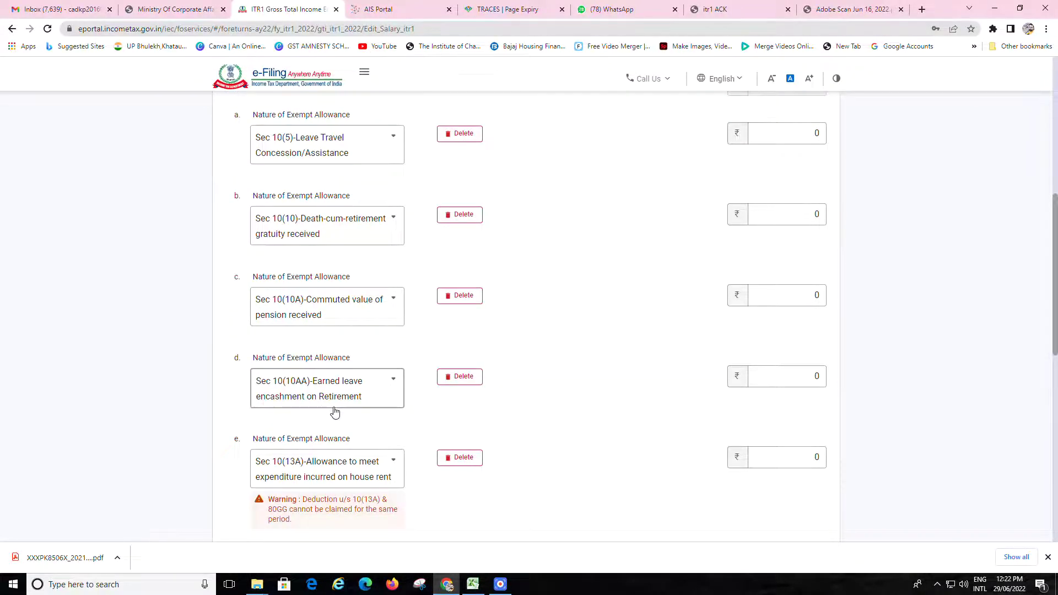
scroll(333, 410, "down", 2)
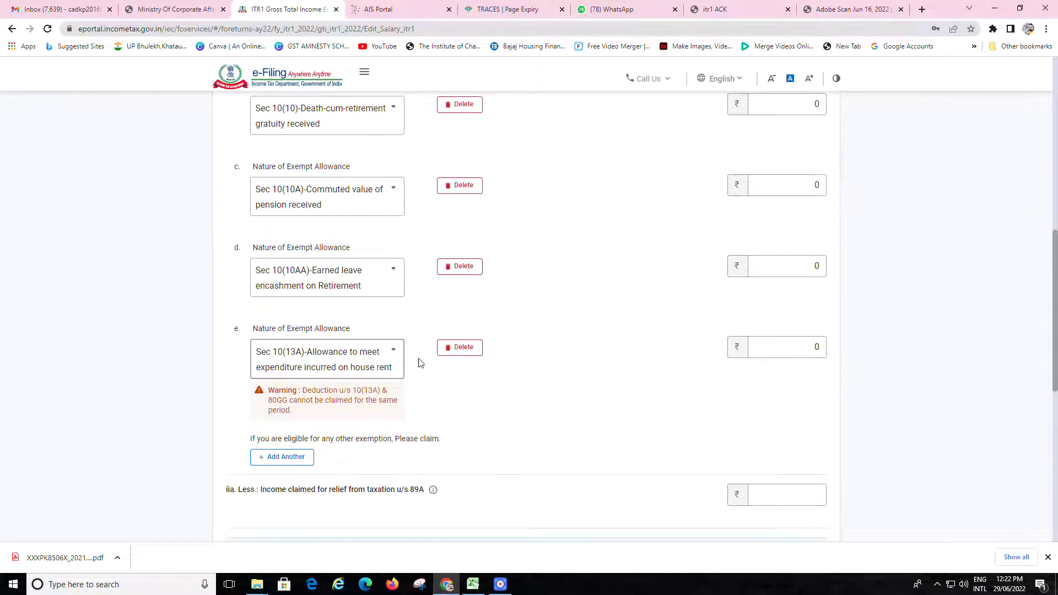
scroll(481, 330, "up", 2)
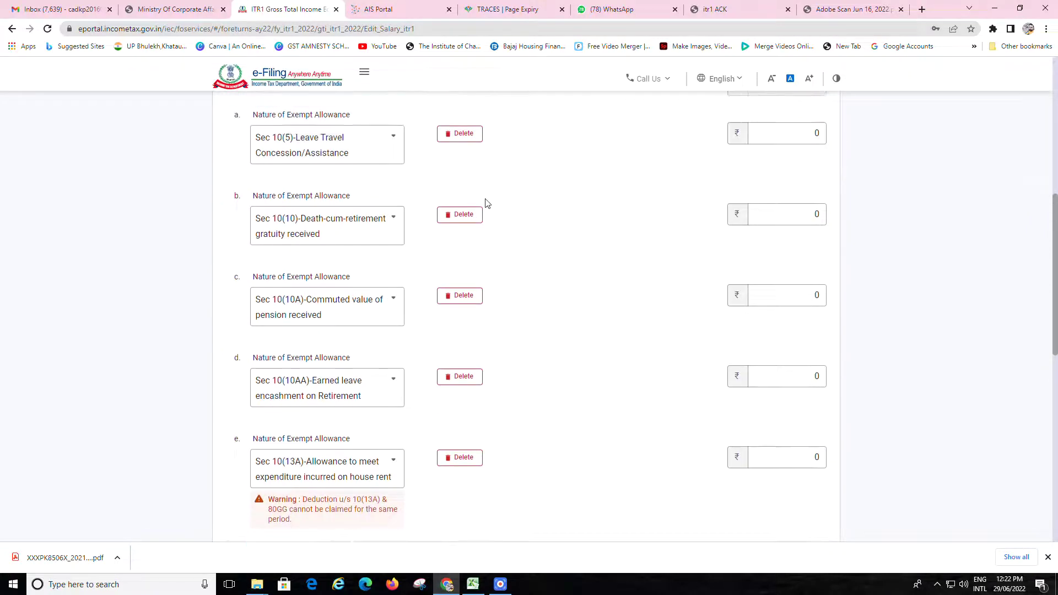
Delete all five exempt allowance rows, from Sec 10(5) leave travel concession through Sec 10(13A) house rent allowance.
left_click(472, 138)
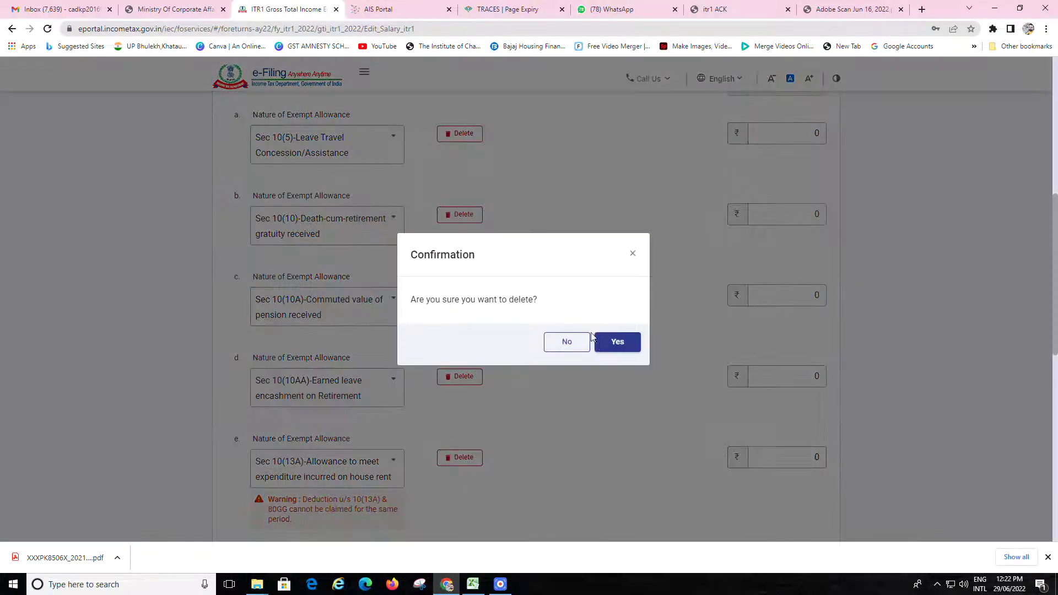
key("Return")
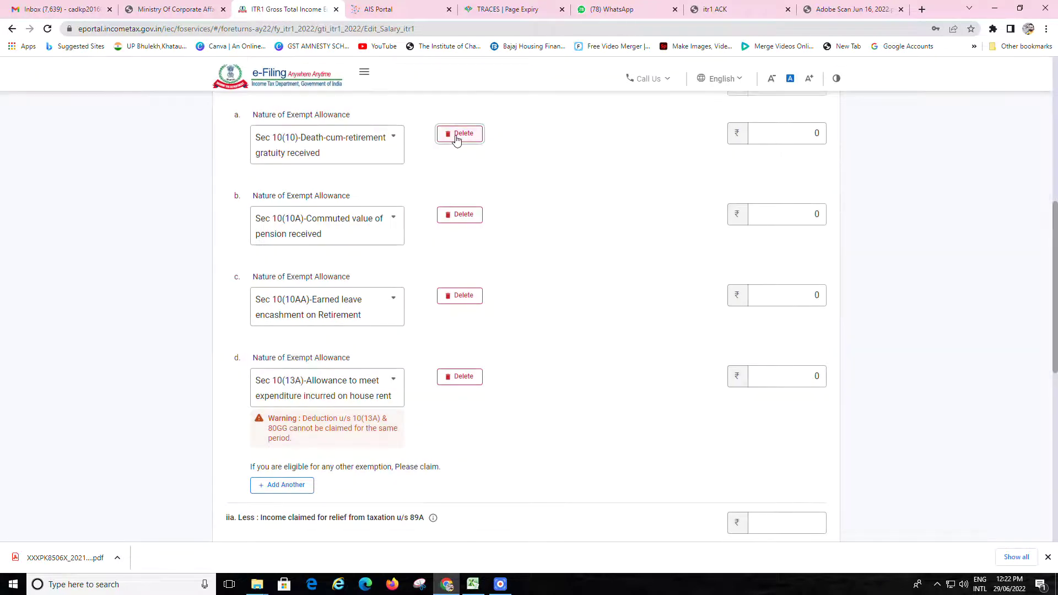
left_click(461, 141)
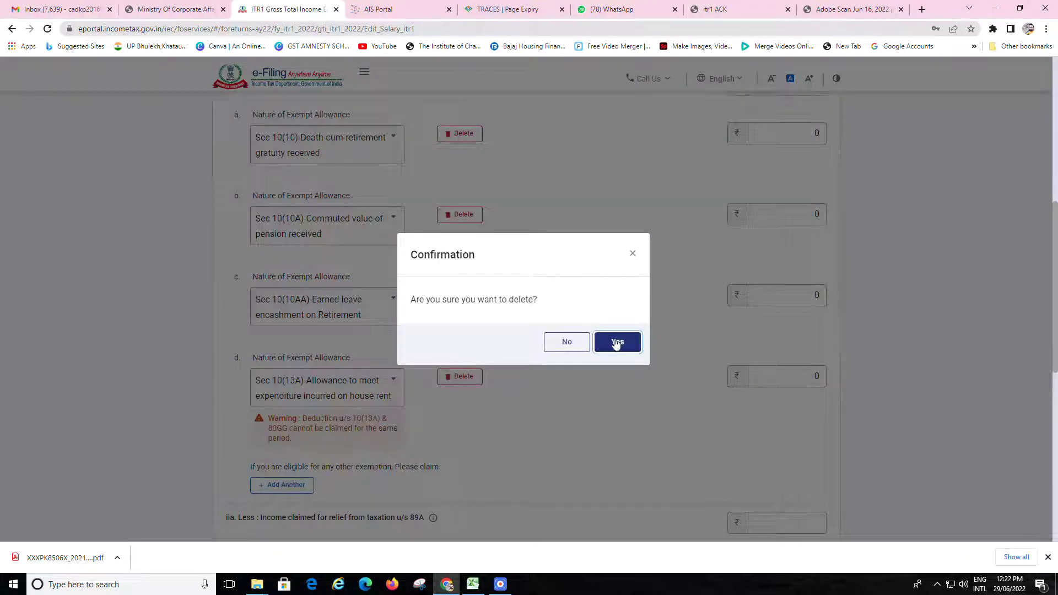
left_click(612, 339)
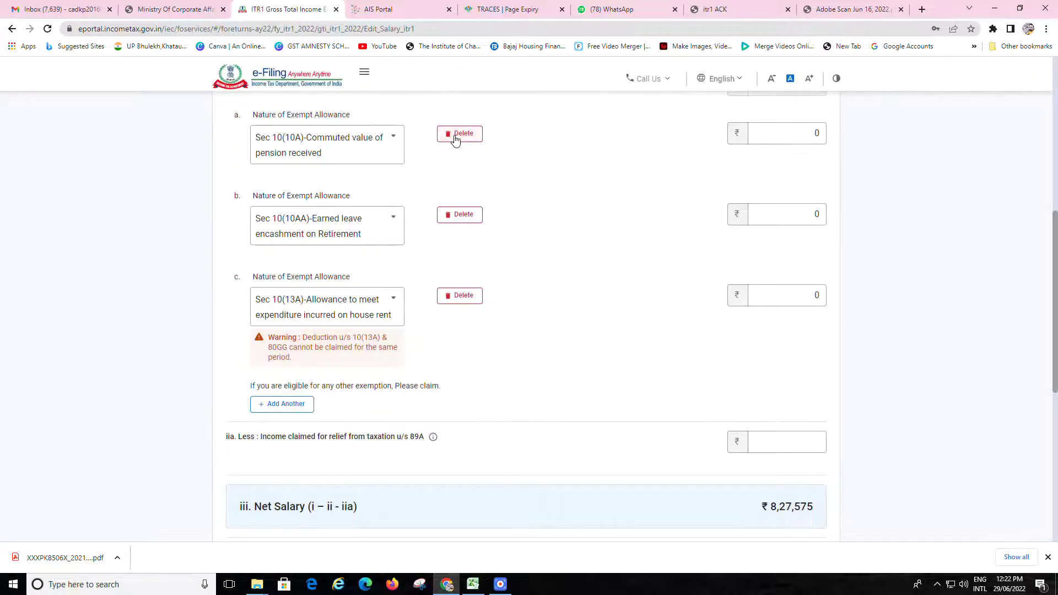
left_click(455, 139)
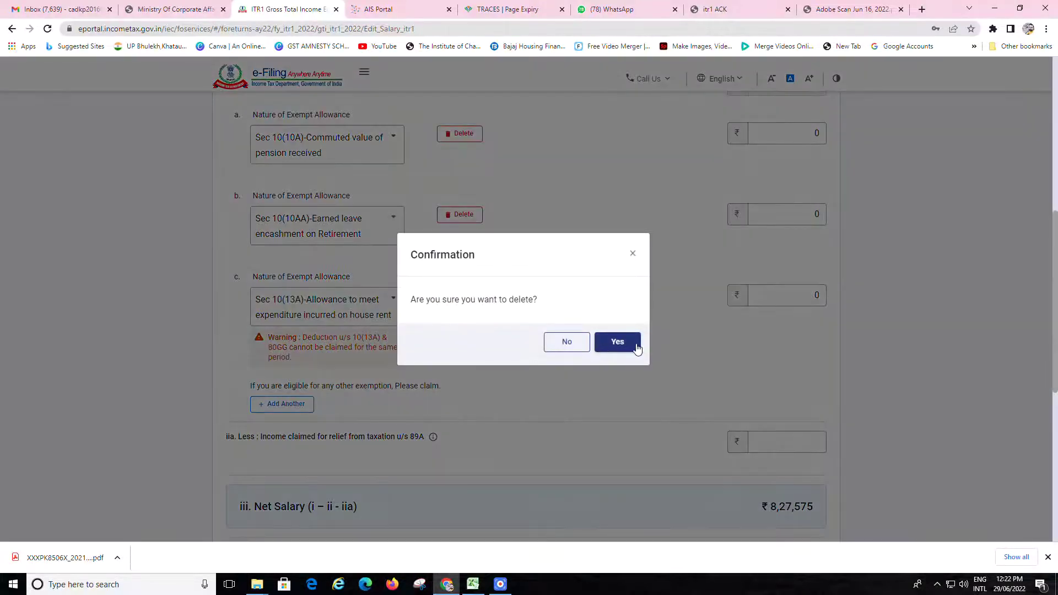
left_click(630, 343)
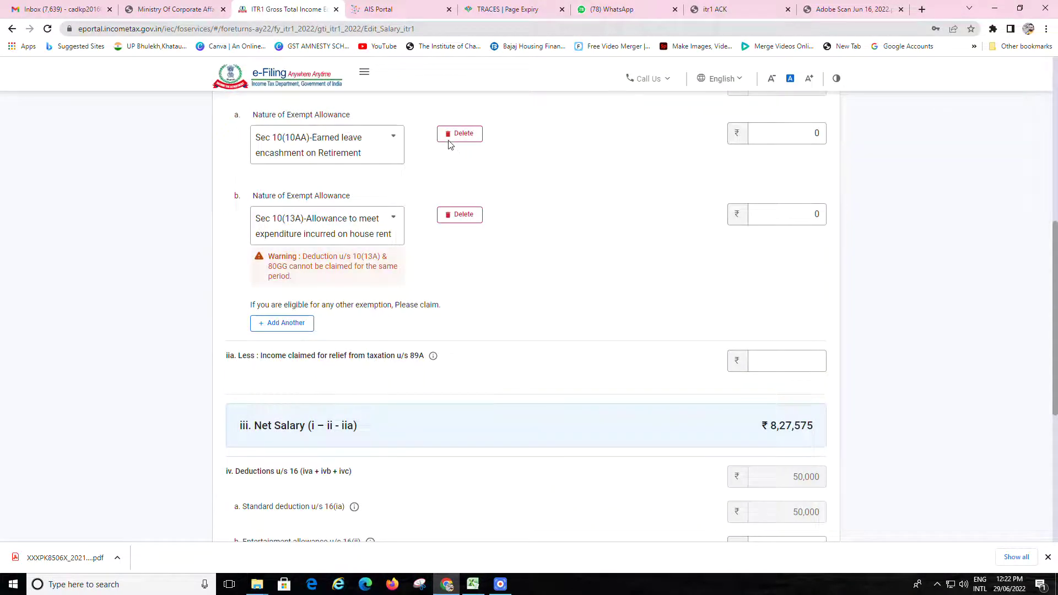
left_click(447, 136)
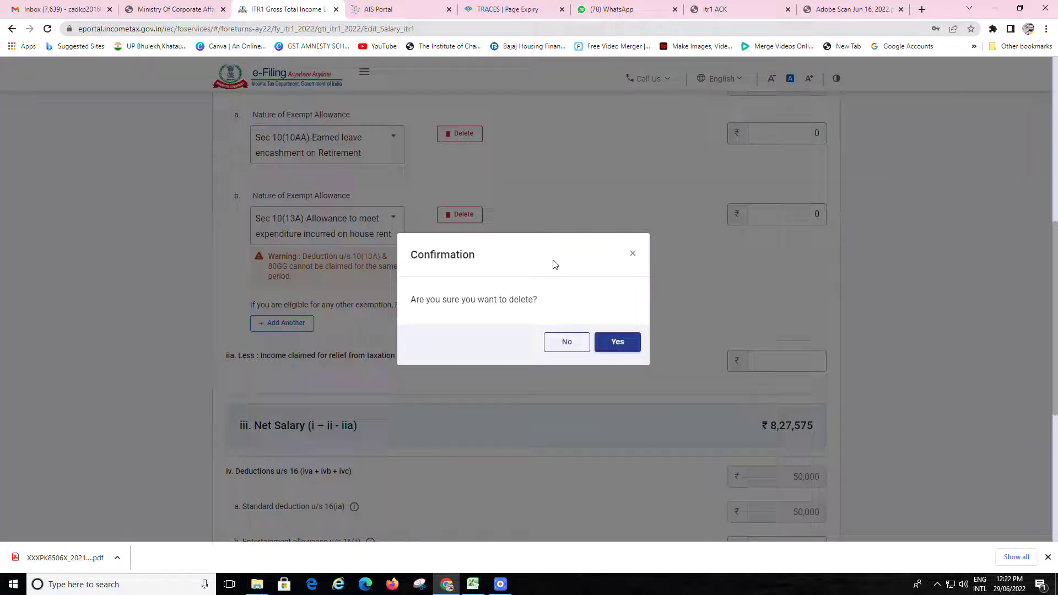
left_click(609, 343)
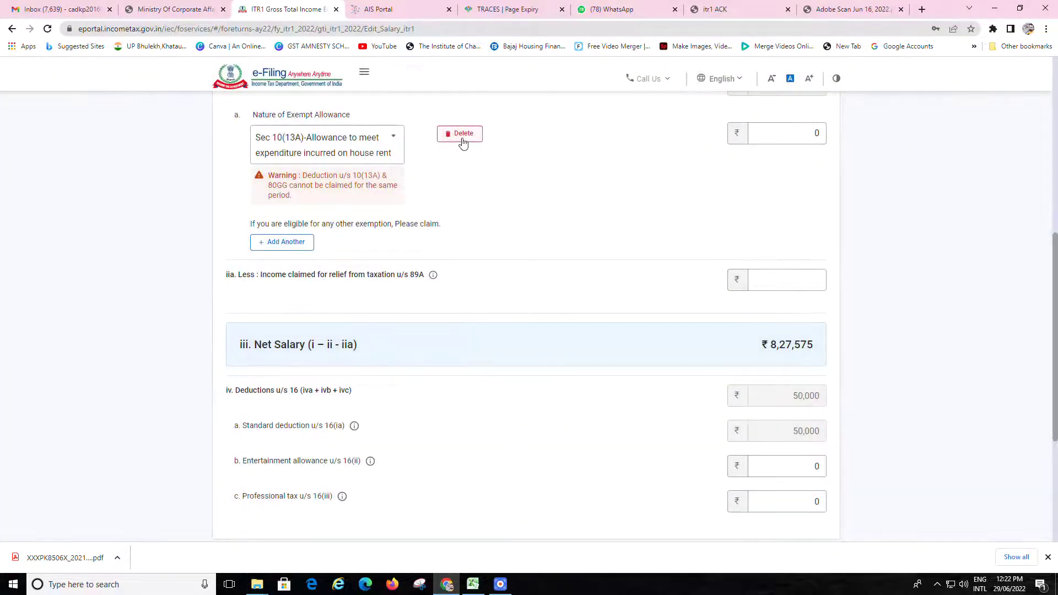
left_click(460, 141)
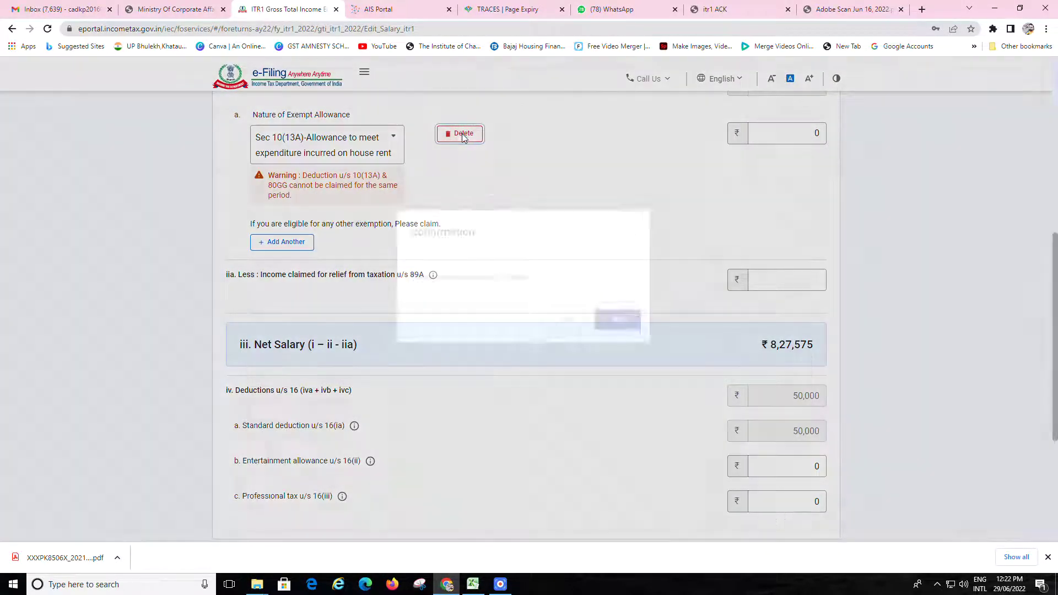
left_click(599, 347)
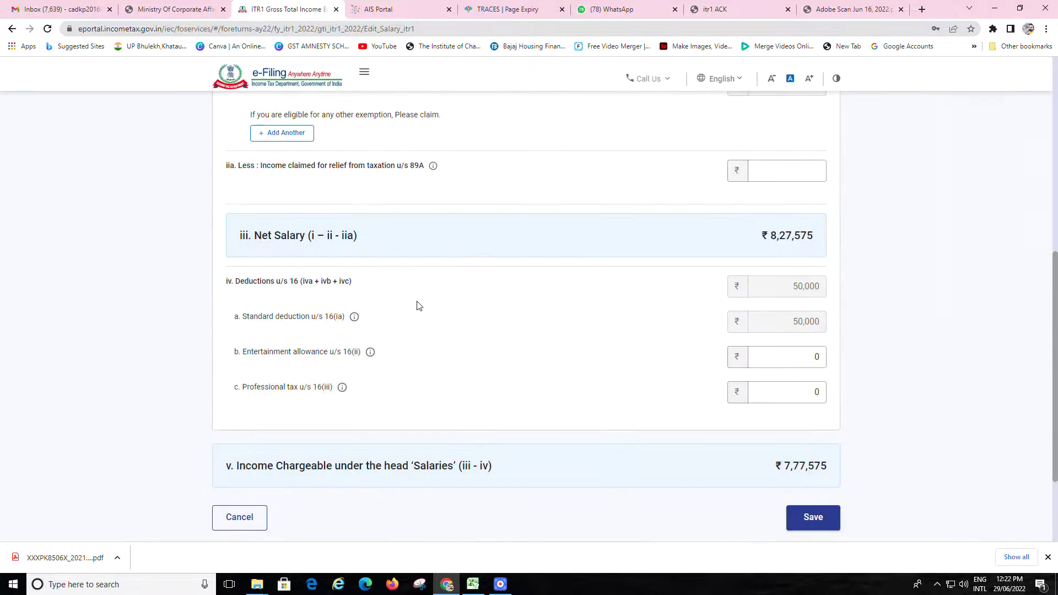
Add an exempt allowance of nature Any Other, described as DRESS ALLOWANCES, with an amount of ₹24,800.
scroll(392, 330, "up", 4)
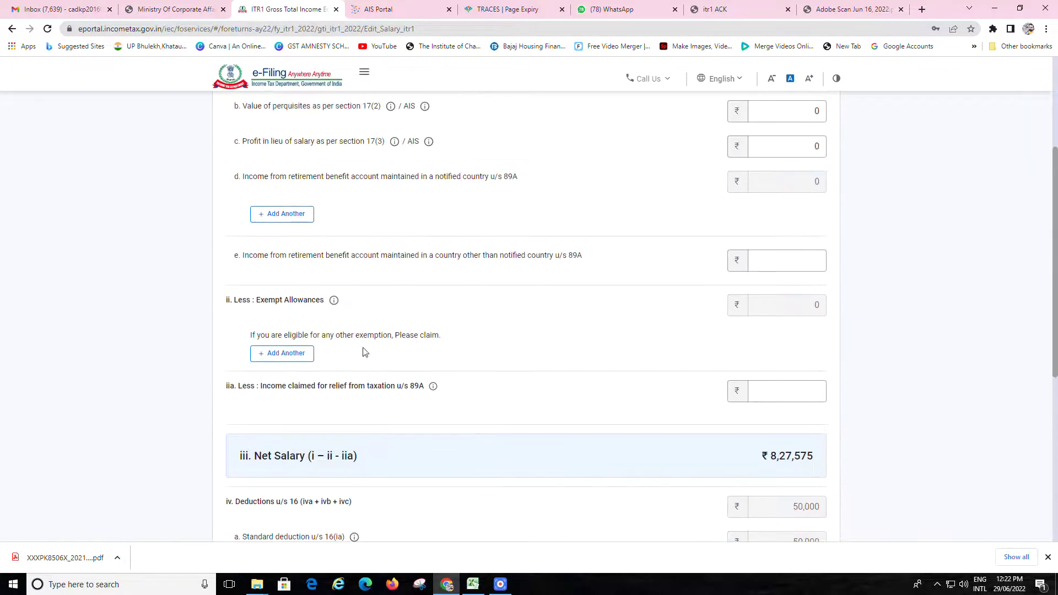
left_click(292, 359)
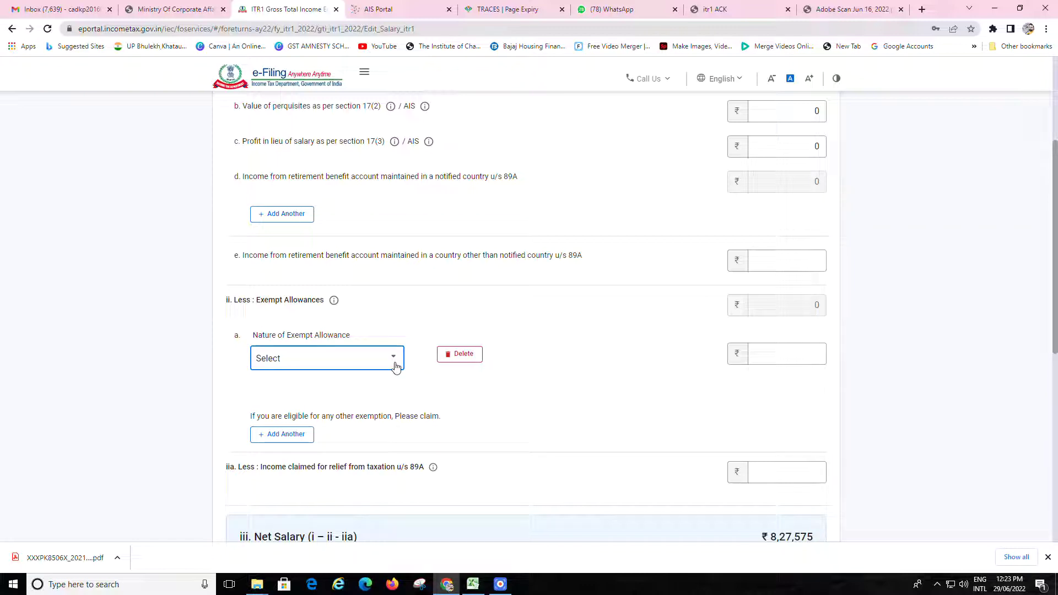
left_click(395, 364)
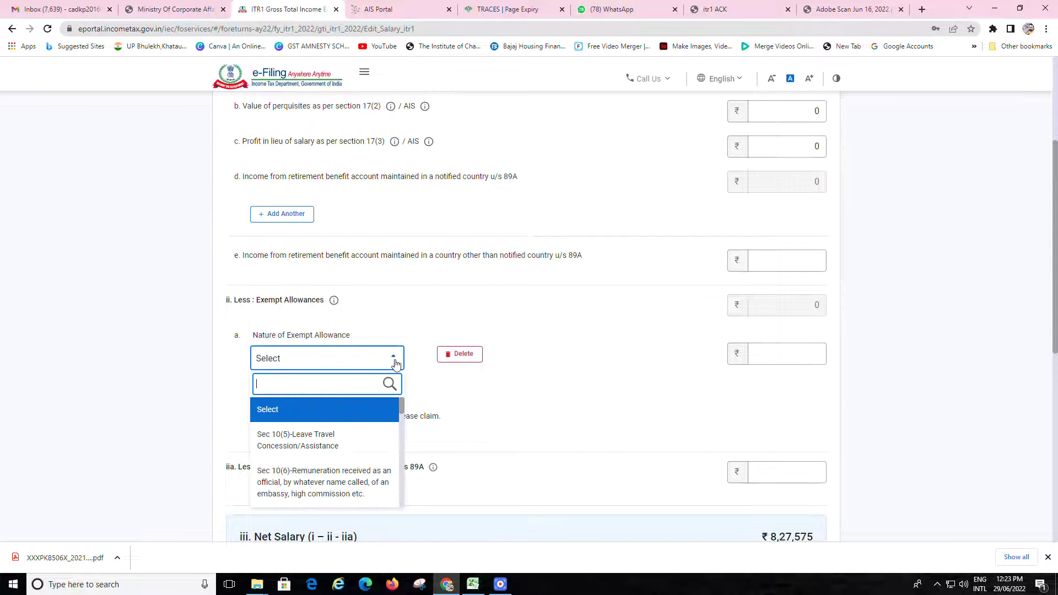
left_click_drag(401, 407, 396, 503)
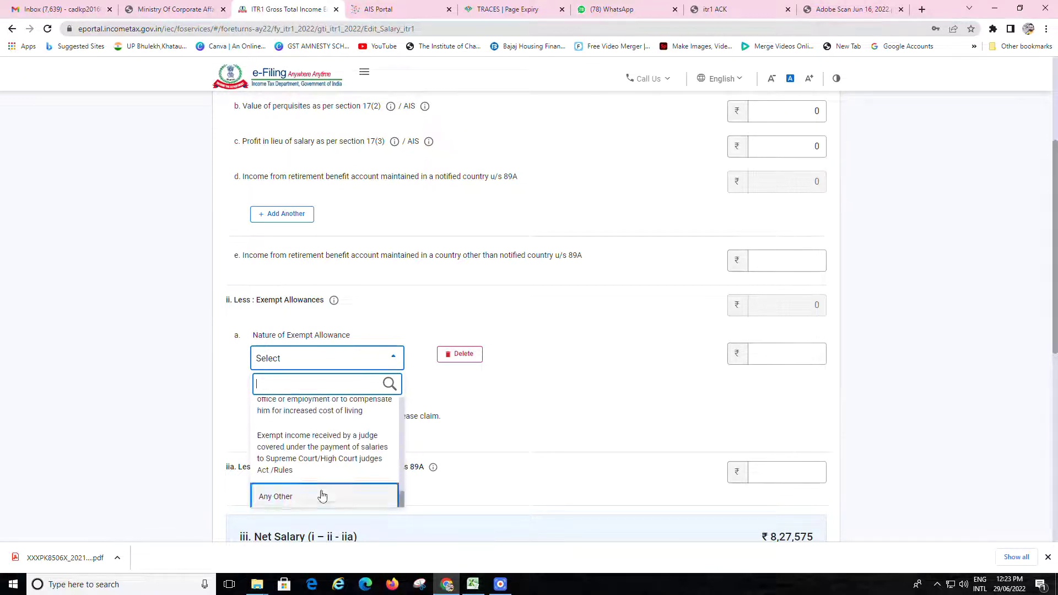
left_click(300, 497)
left_click(303, 428)
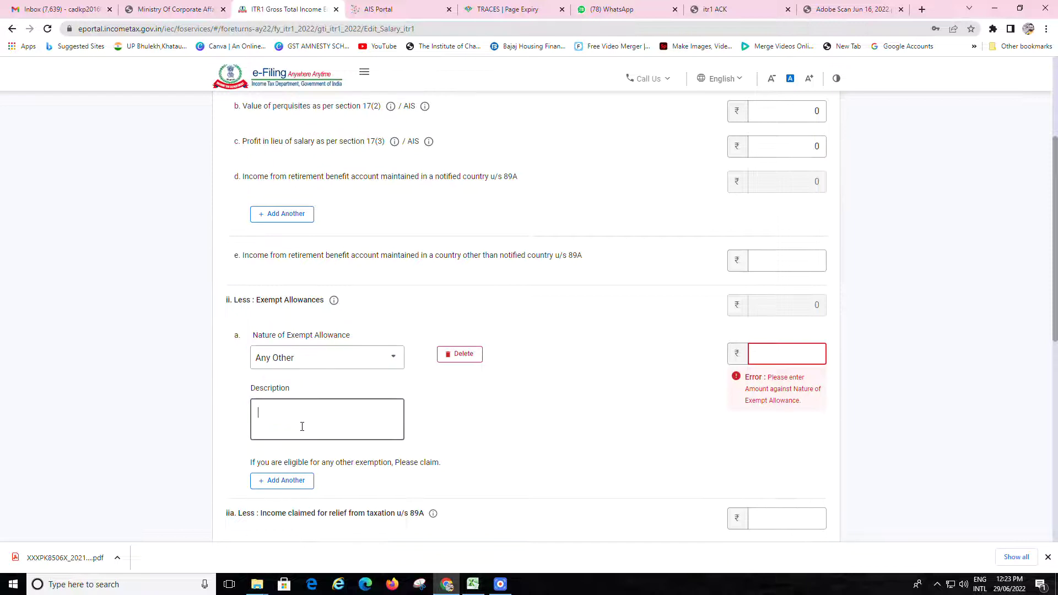
type("DRESS ALLOWANCES")
left_click(757, 355)
type("24800")
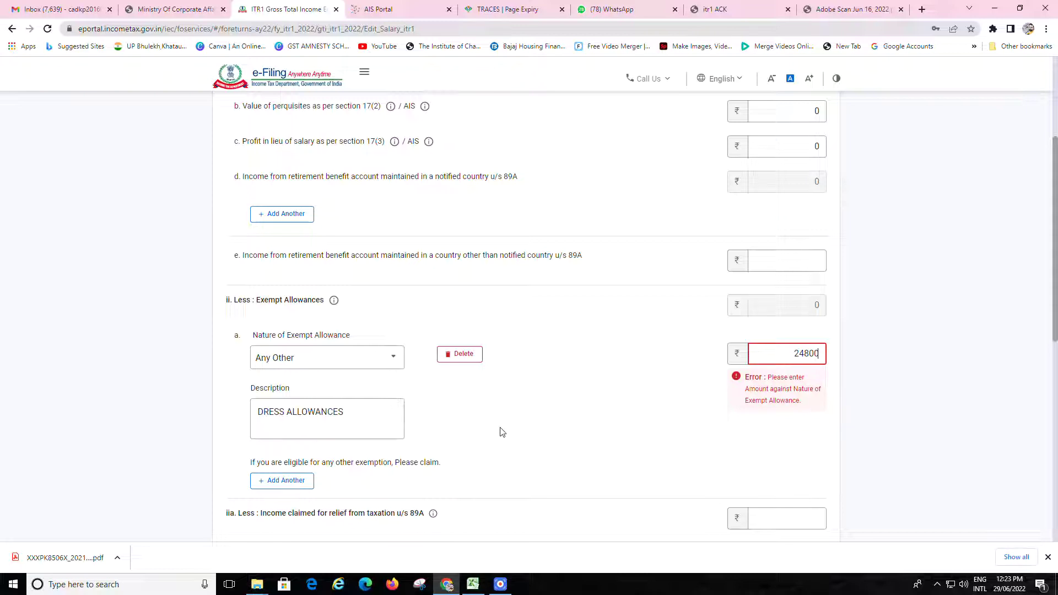
scroll(386, 441, "down", 3)
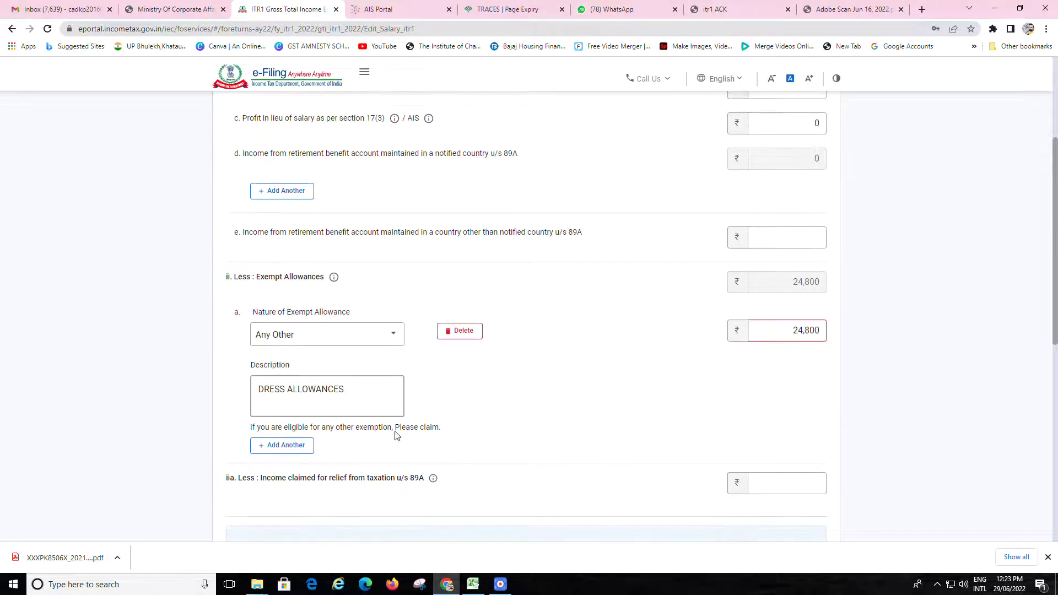
left_click(542, 405)
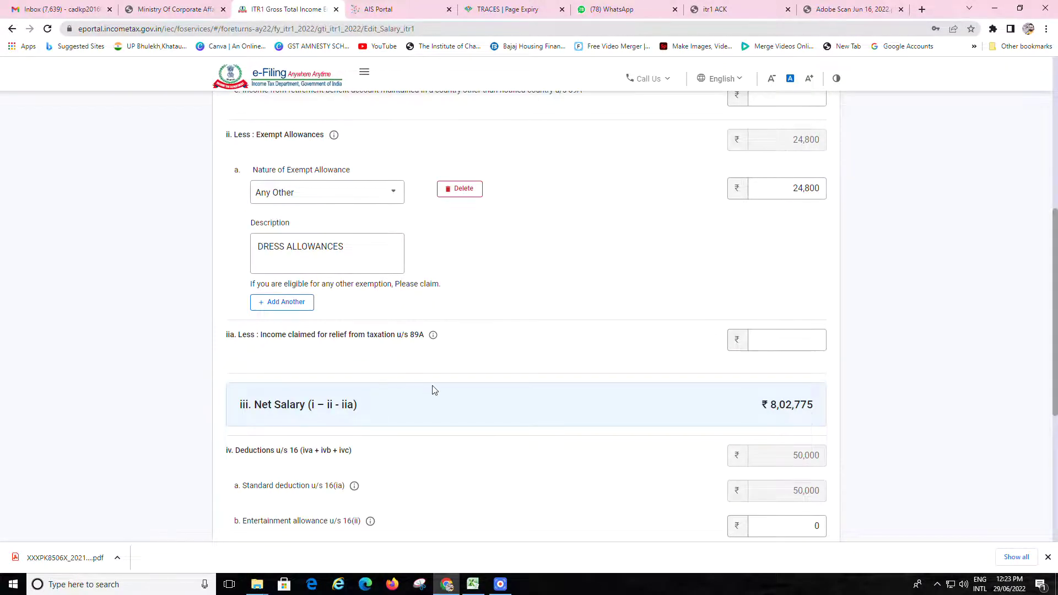
Check the net salary and section 16 deductions, and save the salary income details.
scroll(433, 389, "down", 2)
scroll(435, 390, "down", 3)
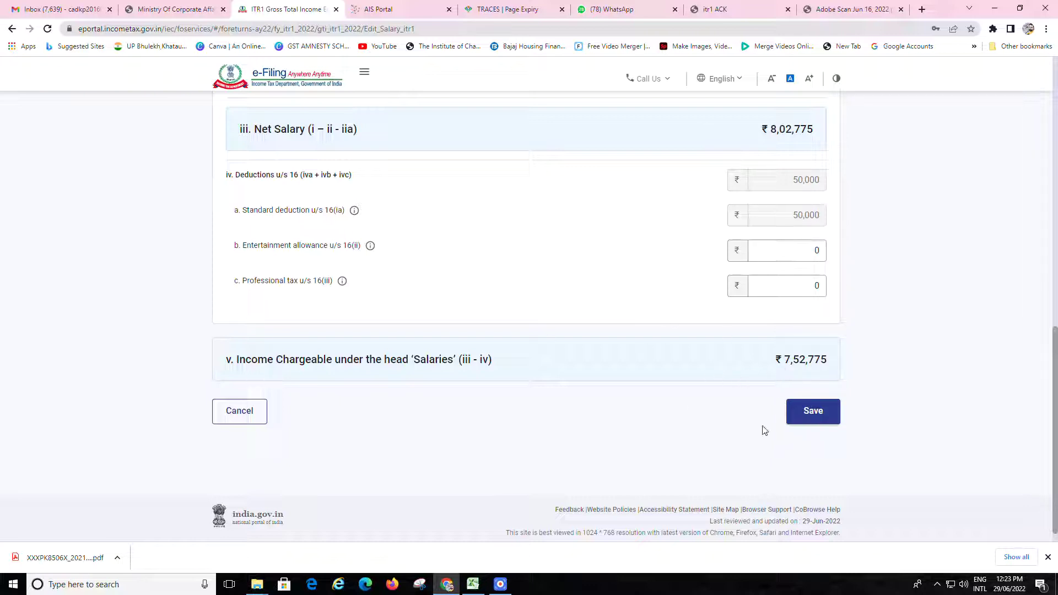
left_click(805, 414)
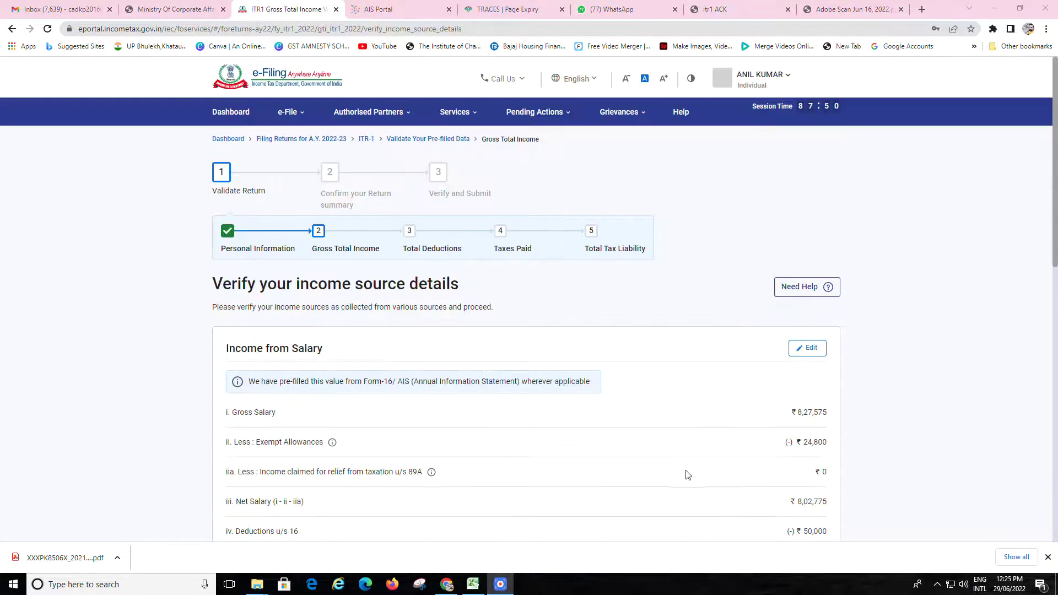
Add a Self Occupied house property with ₹72,300 interest payable on borrowed capital.
scroll(687, 475, "down", 3)
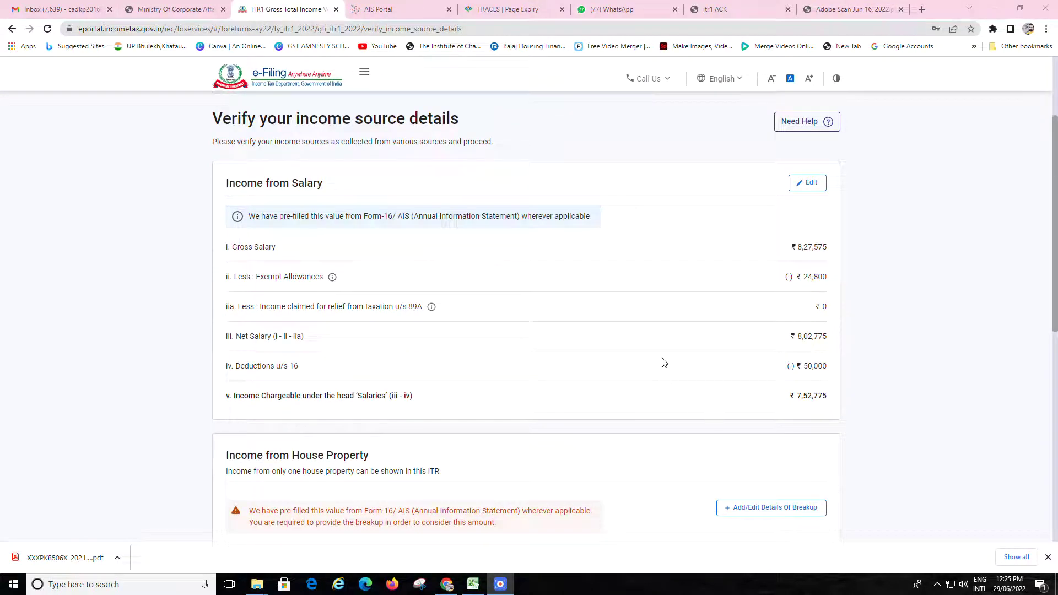
scroll(562, 457, "down", 2)
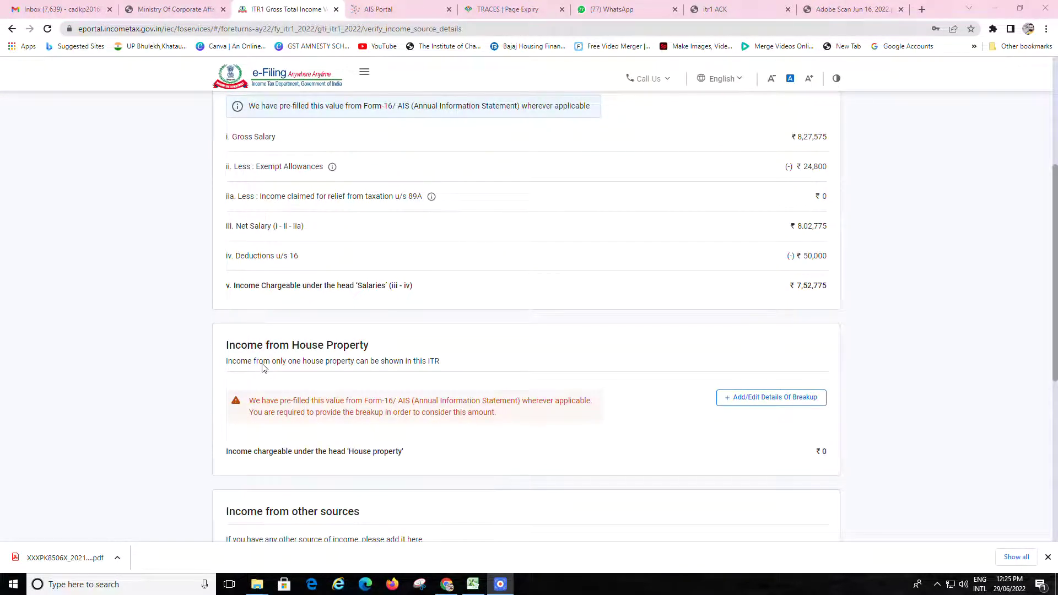
left_click(750, 400)
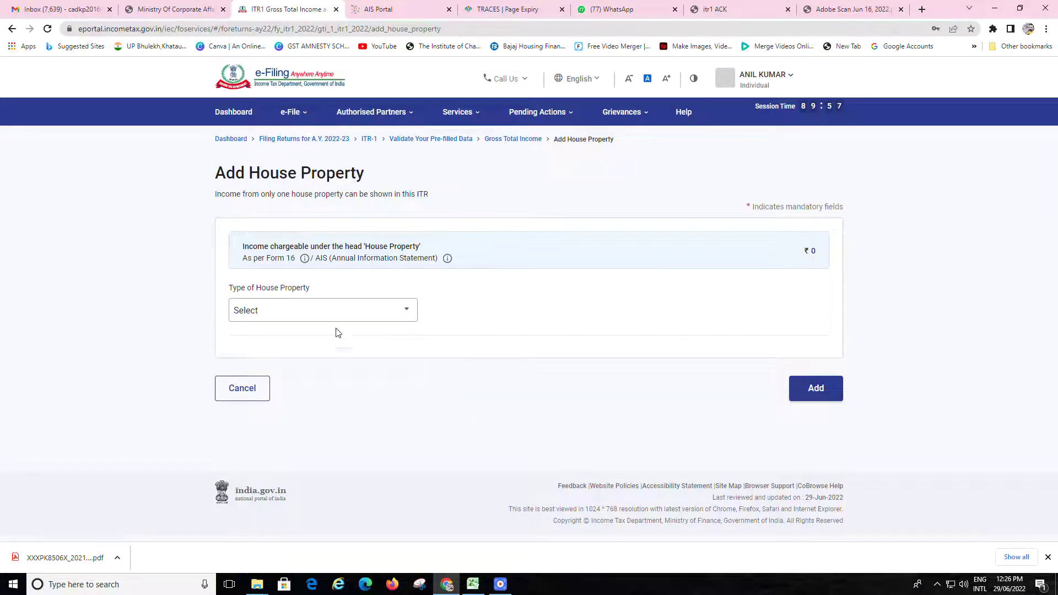
left_click(311, 315)
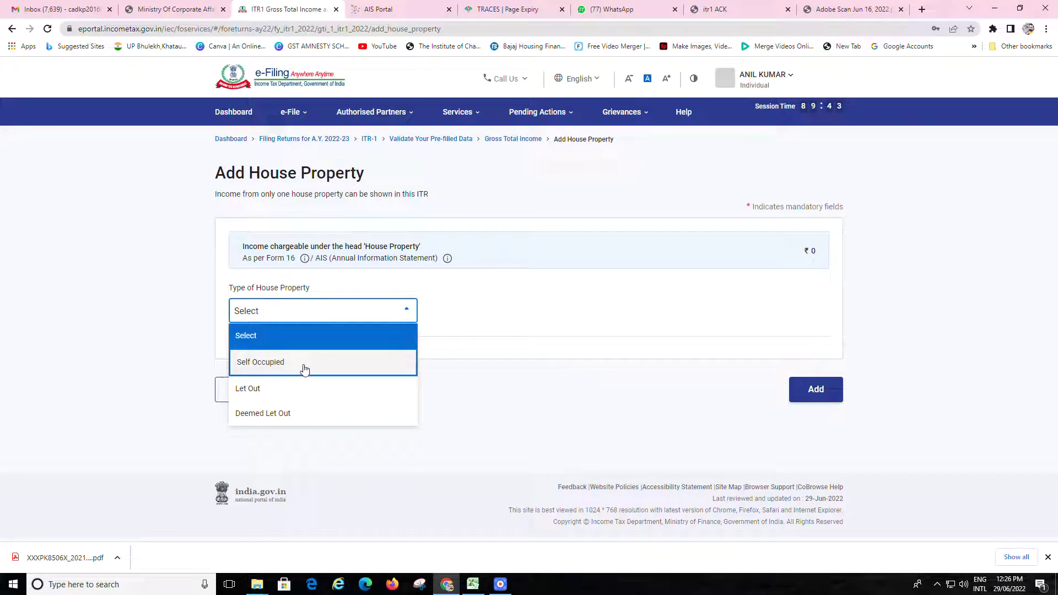
key("Return")
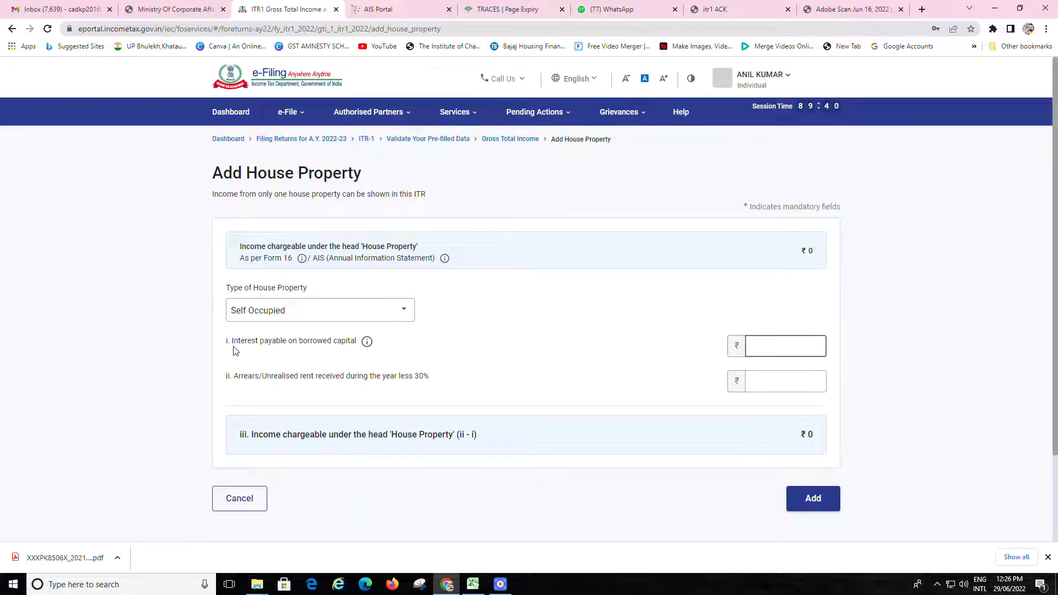
left_click(775, 347)
left_click(768, 395)
left_click(814, 501)
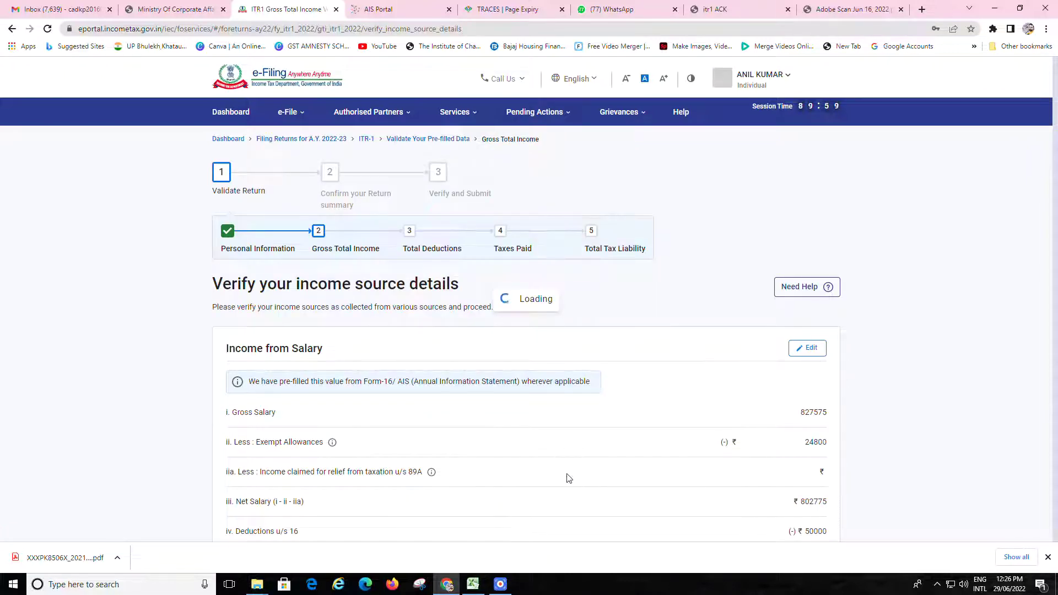
Open the income from other sources details and declare ₹1,582 of interest from savings bank accounts.
scroll(572, 441, "down", 1)
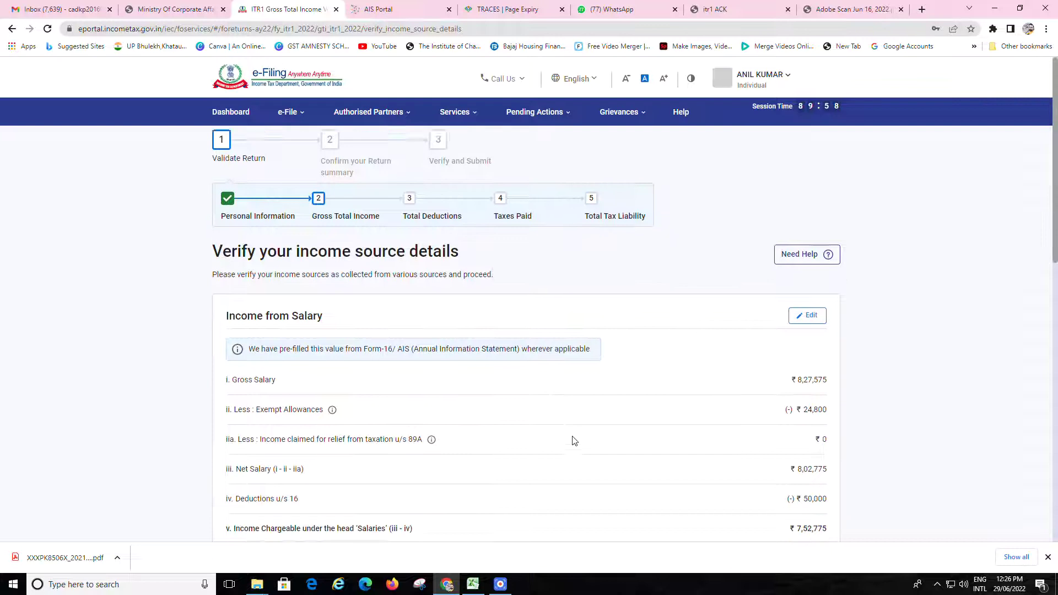
scroll(572, 441, "down", 6)
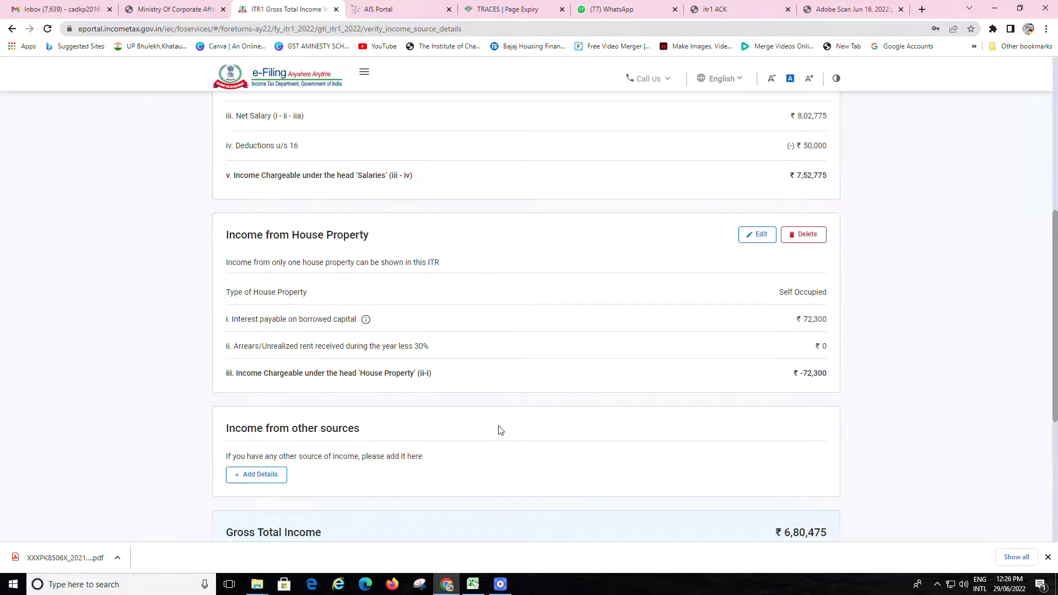
scroll(500, 430, "down", 2)
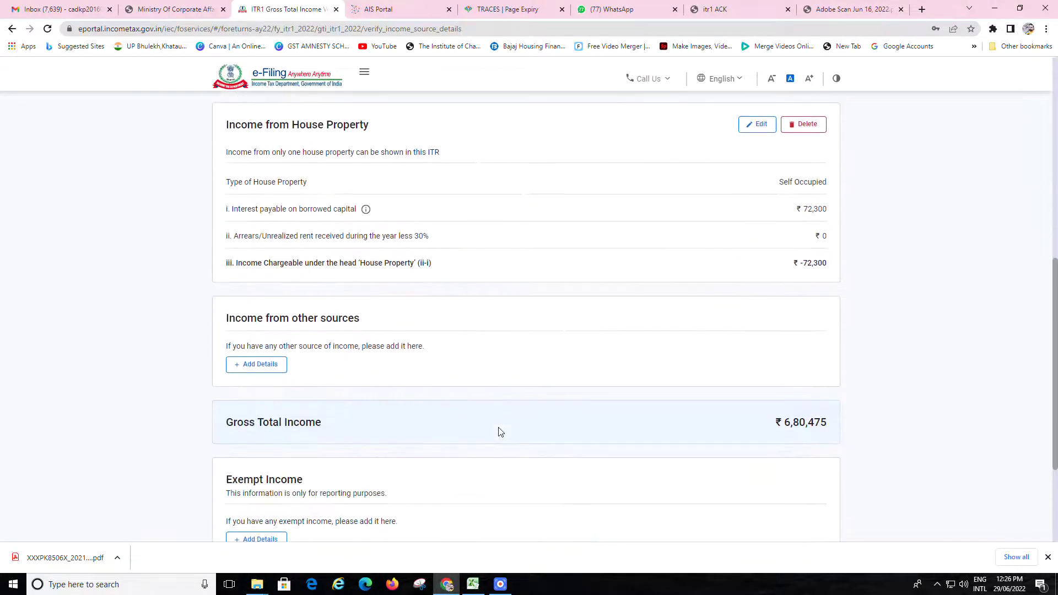
left_click(247, 370)
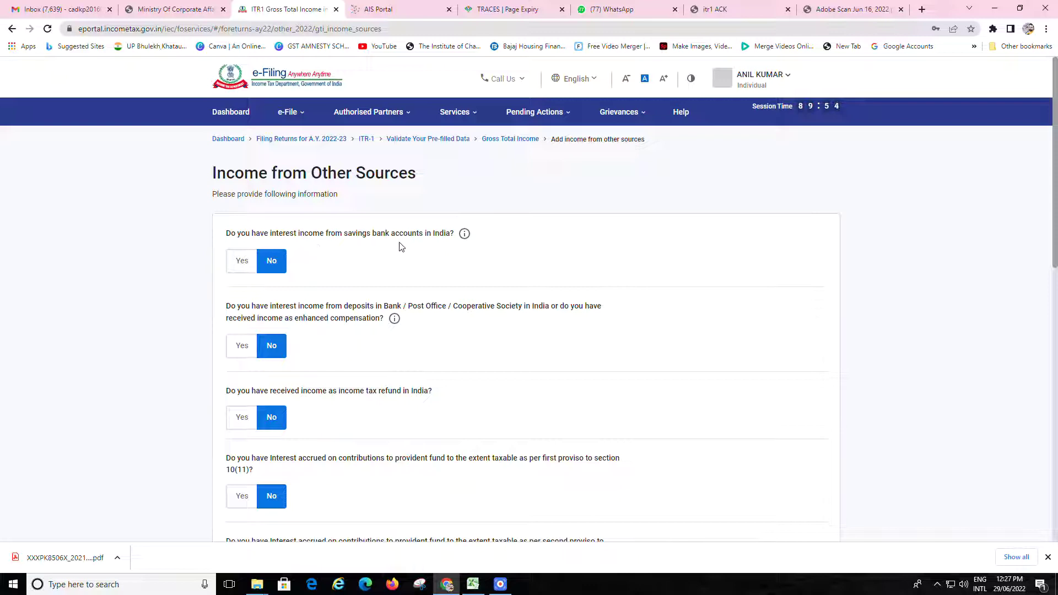
left_click(241, 265)
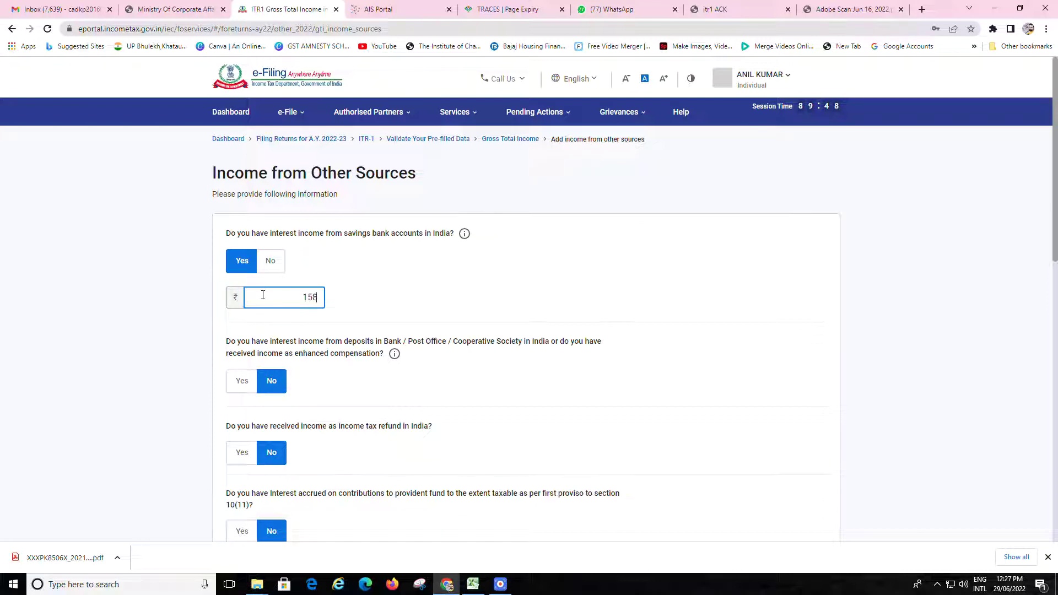
left_click(339, 388)
Check the remaining other-source income questions, keep them answered No, and continue to the income verification.
scroll(309, 353, "down", 2)
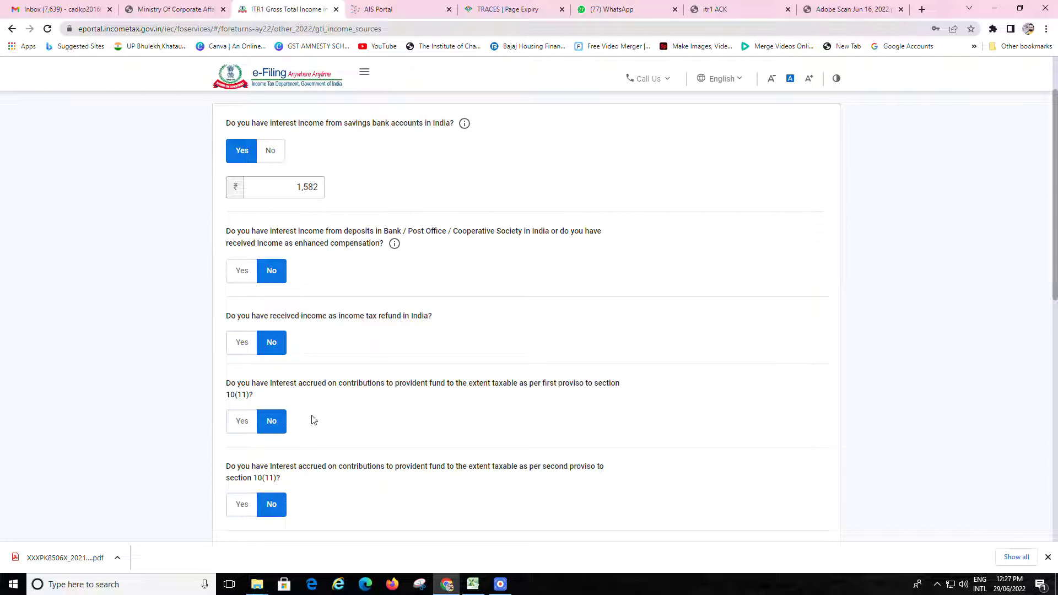
scroll(328, 425, "down", 3)
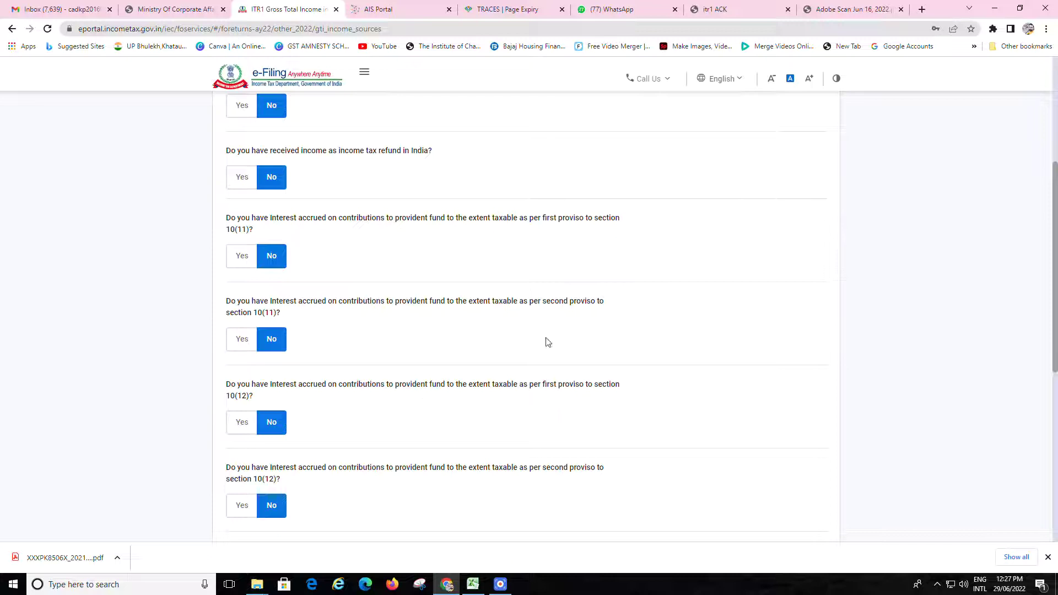
scroll(413, 481, "down", 2)
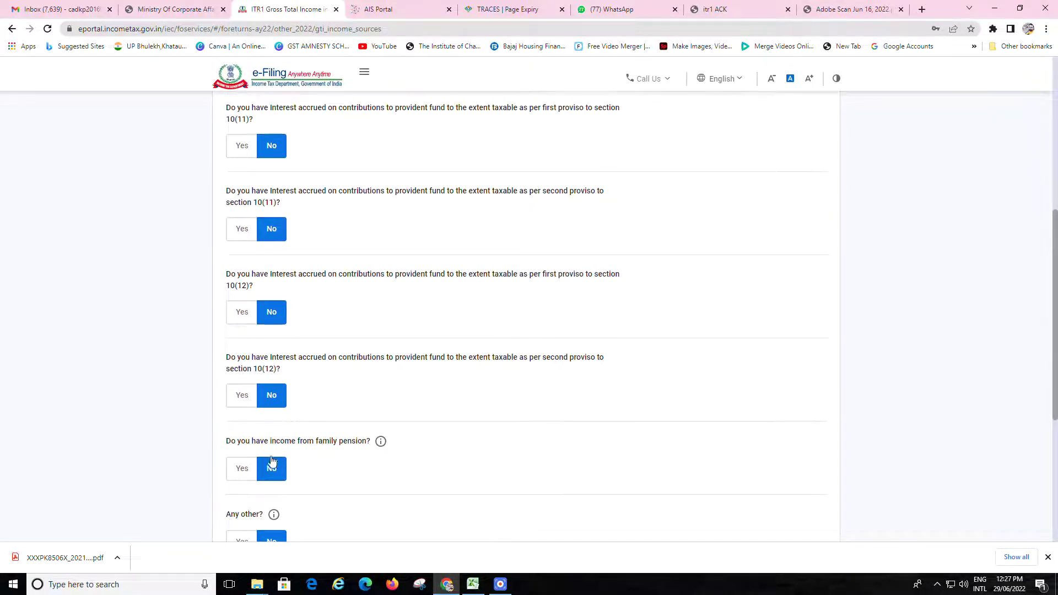
scroll(317, 456, "down", 2)
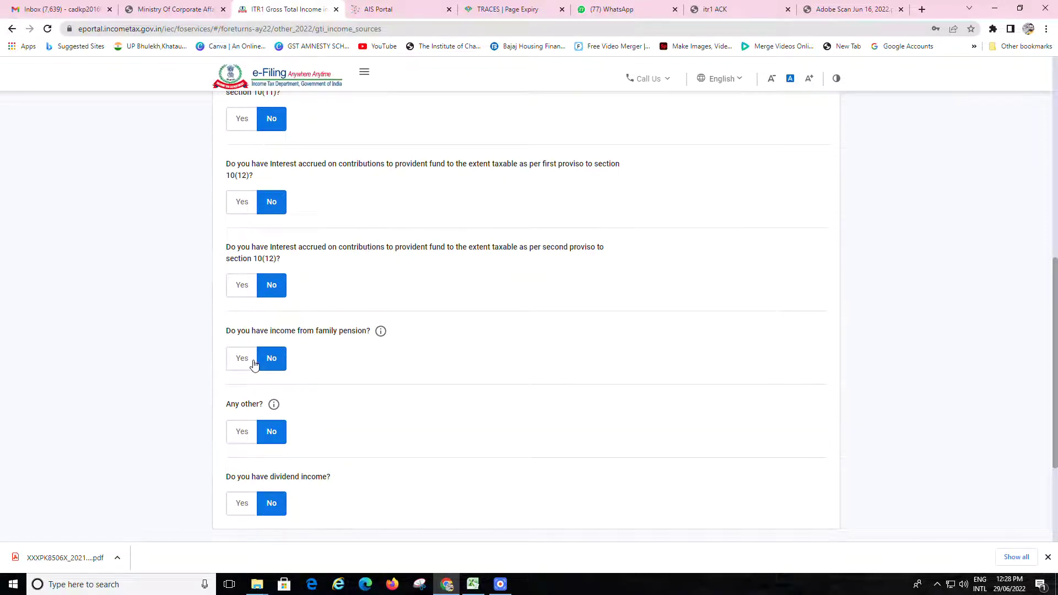
scroll(242, 433, "down", 2)
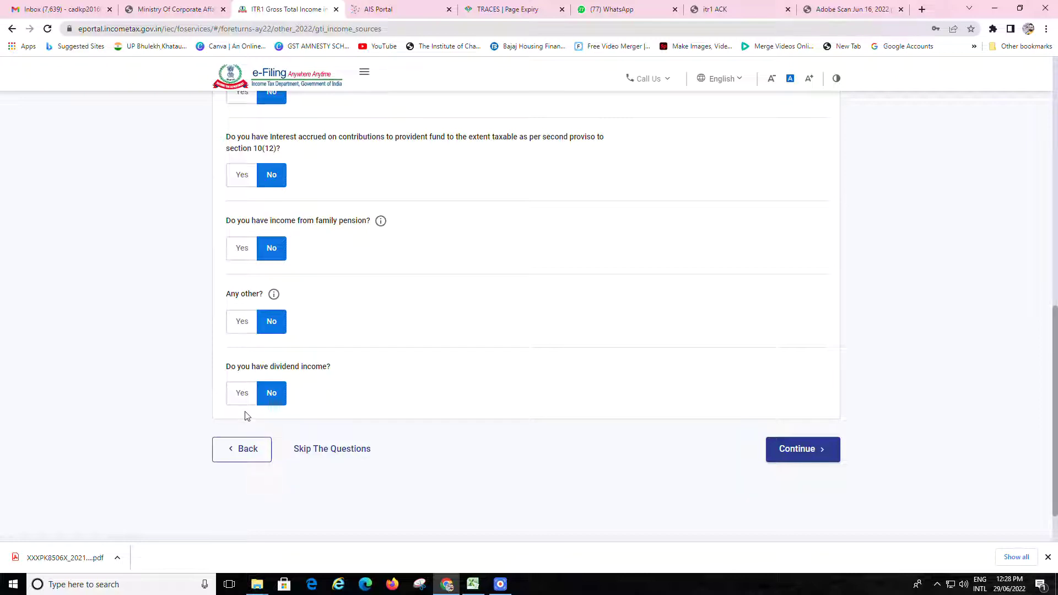
scroll(463, 354, "up", 10)
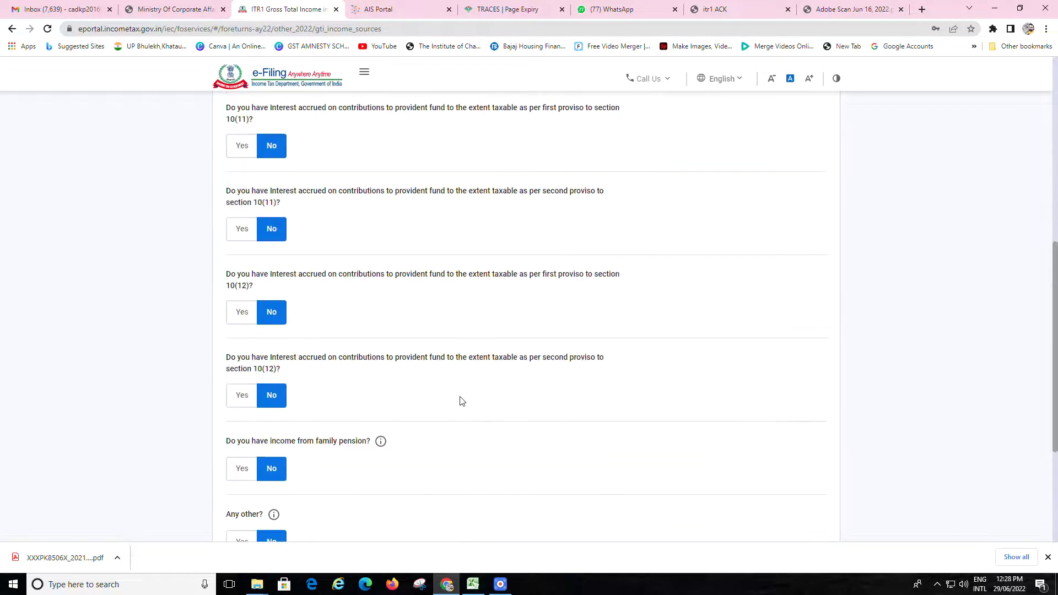
scroll(379, 359, "up", 3)
scroll(683, 496, "down", 6)
scroll(683, 486, "down", 5)
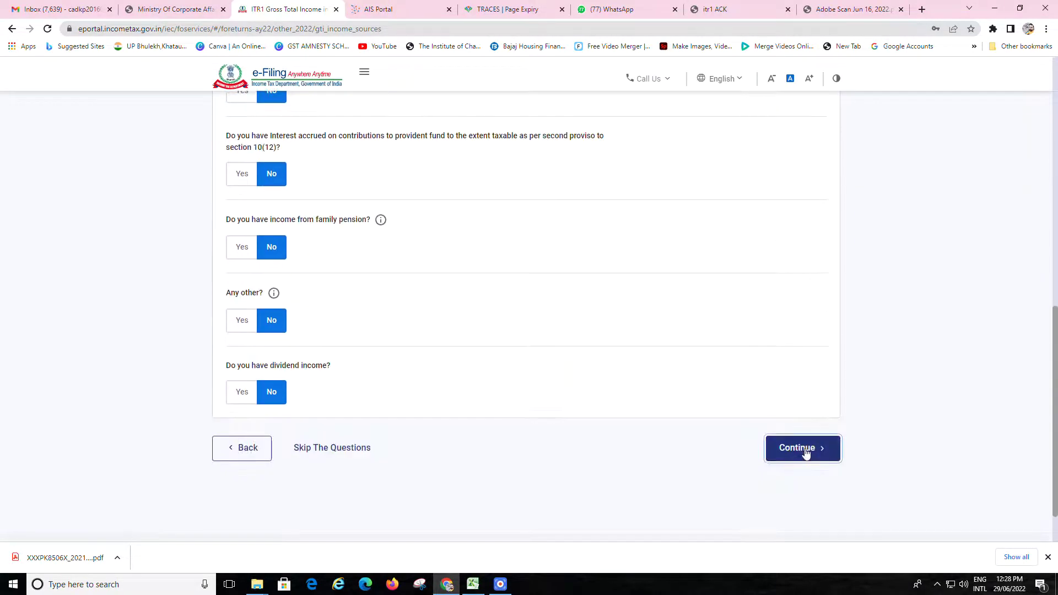
left_click(804, 448)
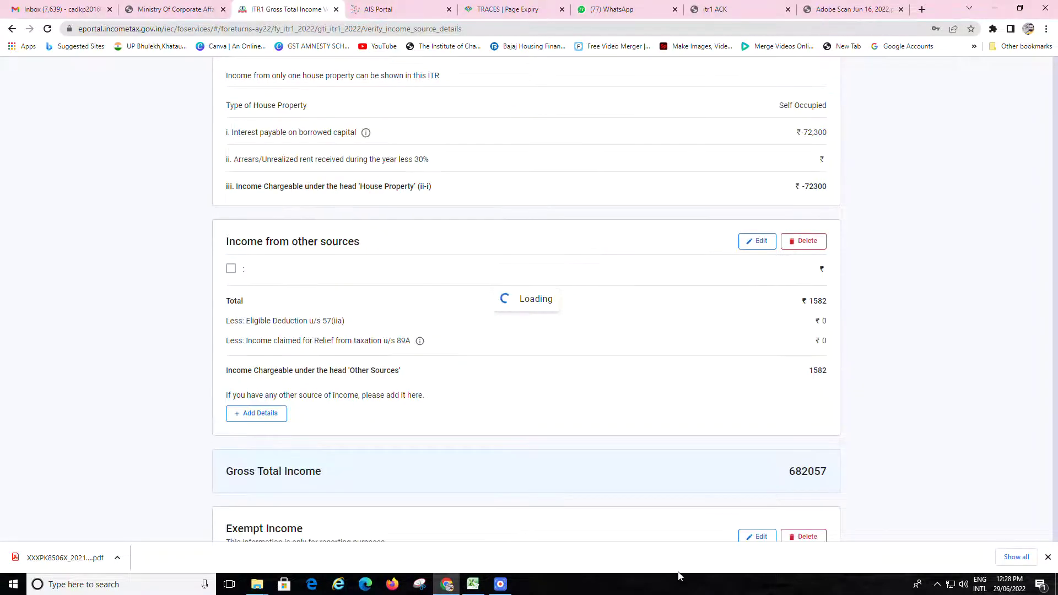
Check the salary, house property and other-source income details, and confirm the gross total income section.
scroll(639, 472, "up", 6)
scroll(639, 473, "up", 3)
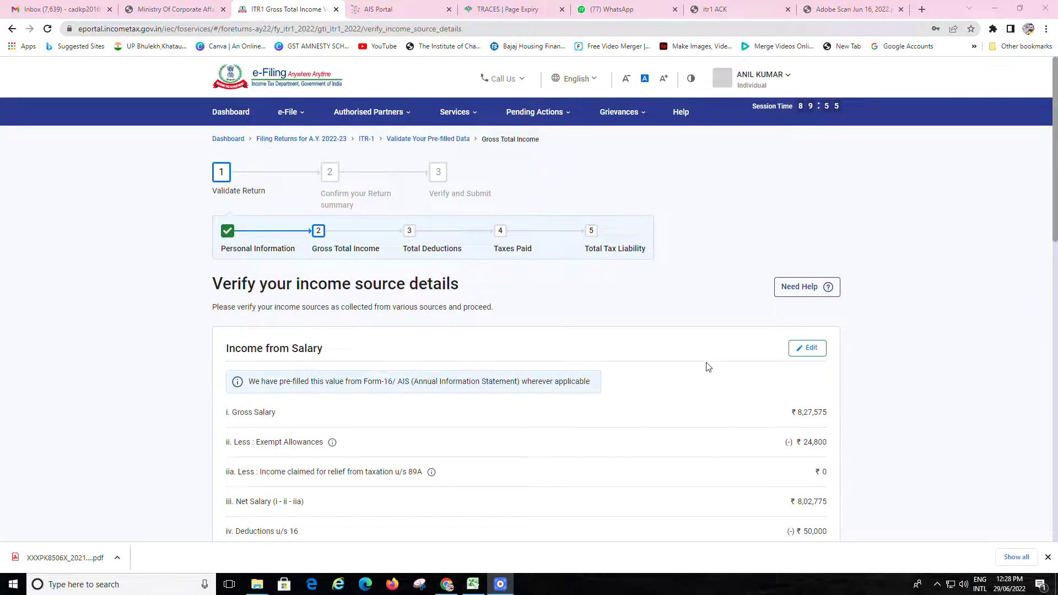
scroll(786, 324, "down", 4)
scroll(786, 324, "down", 9)
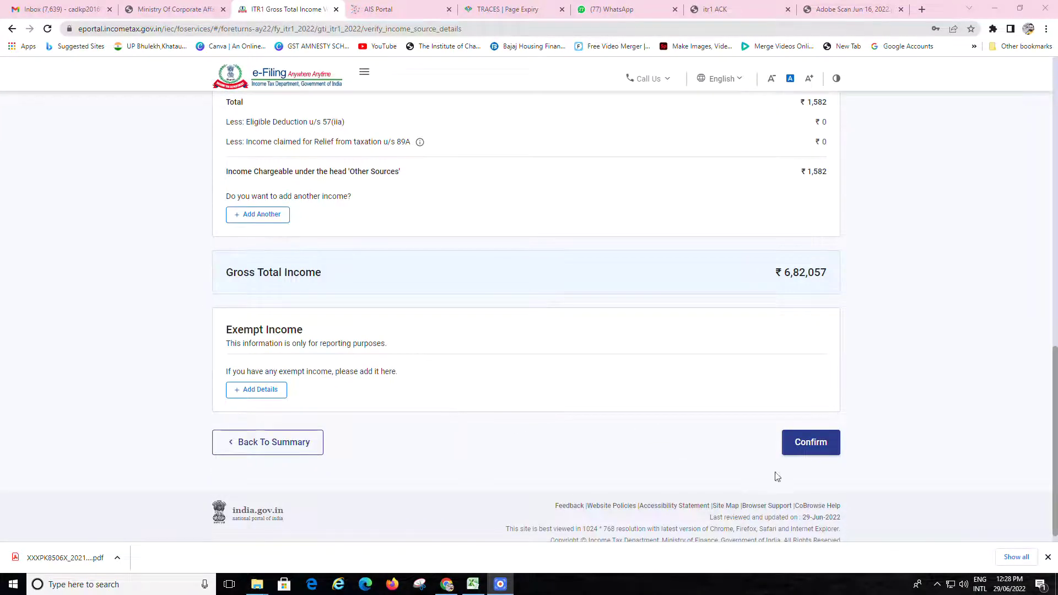
left_click(811, 449)
left_click(812, 449)
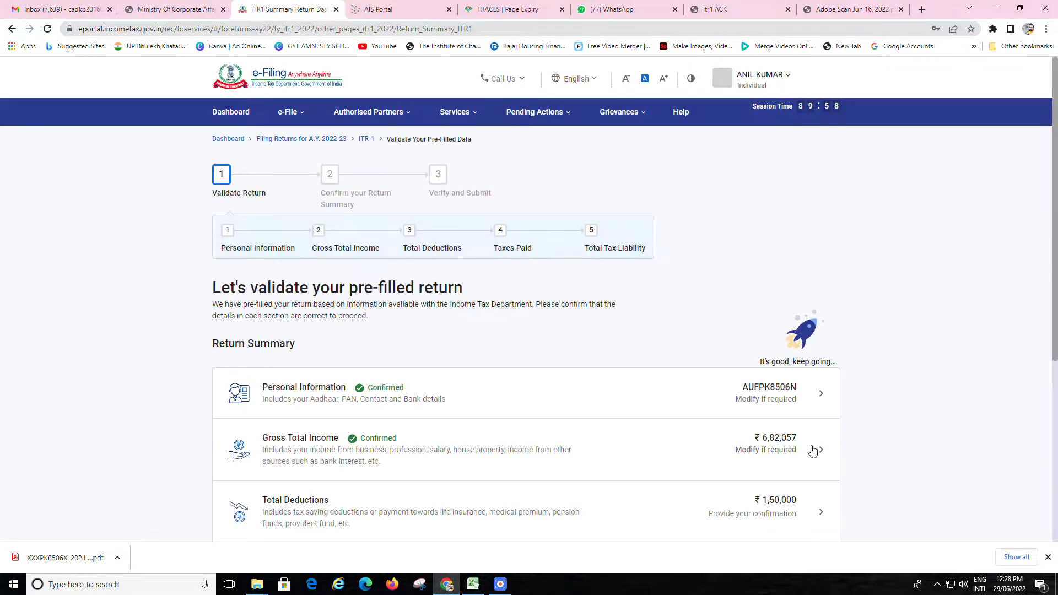
Open the Total Deductions section and consult the deduction entries in the scanned Form 16 before returning to the questionnaire.
scroll(503, 425, "down", 3)
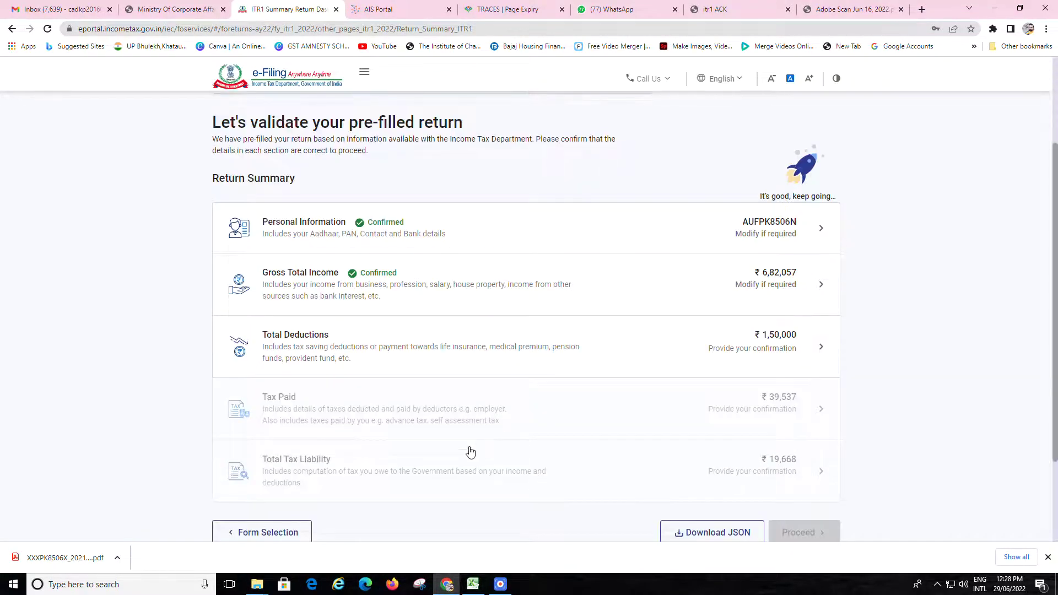
left_click(796, 346)
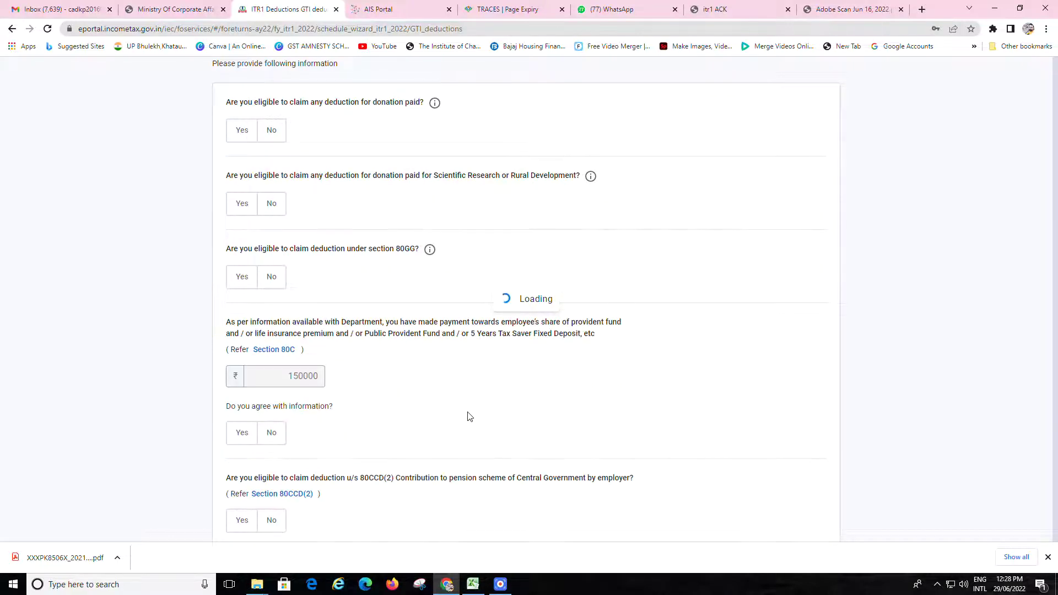
left_click(830, 9)
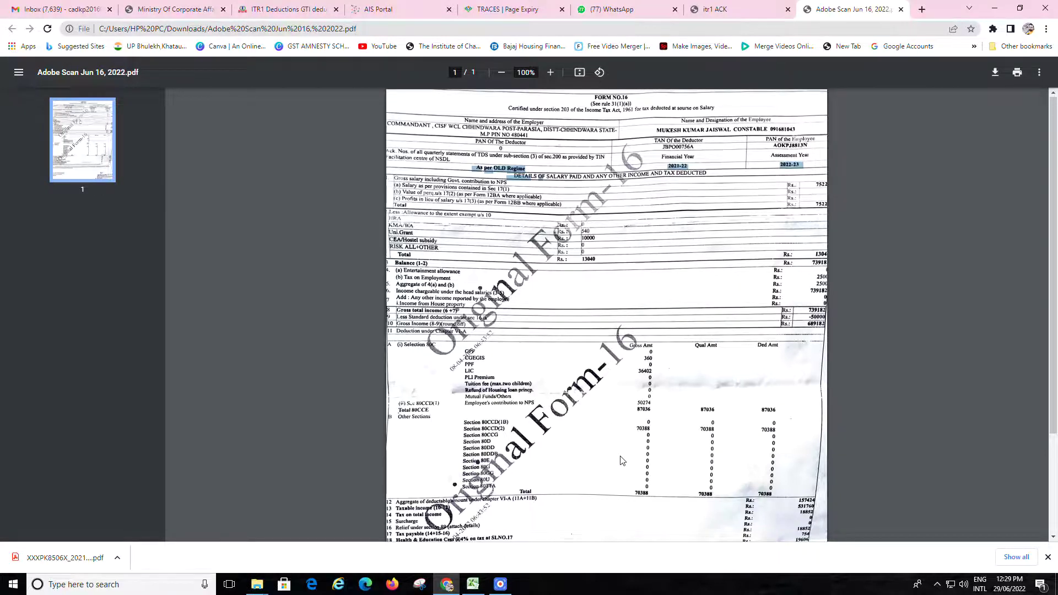
scroll(621, 461, "down", 5)
left_click(281, 7)
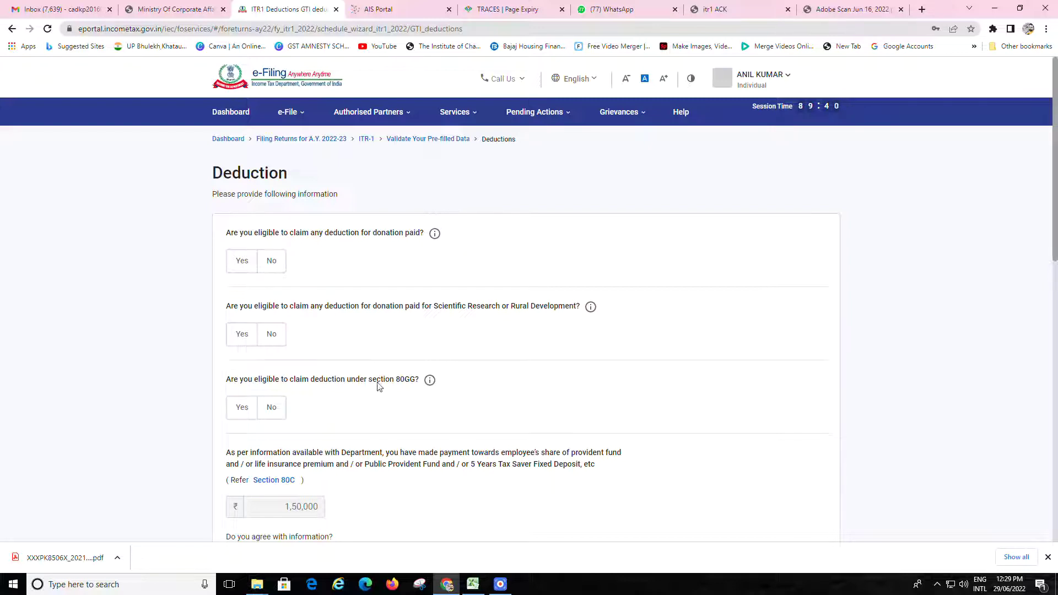
Agree with the ₹1,50,000 section 80C payment, answer Yes to the section 80D deduction, and continue to the deductions verification.
scroll(356, 403, "down", 3)
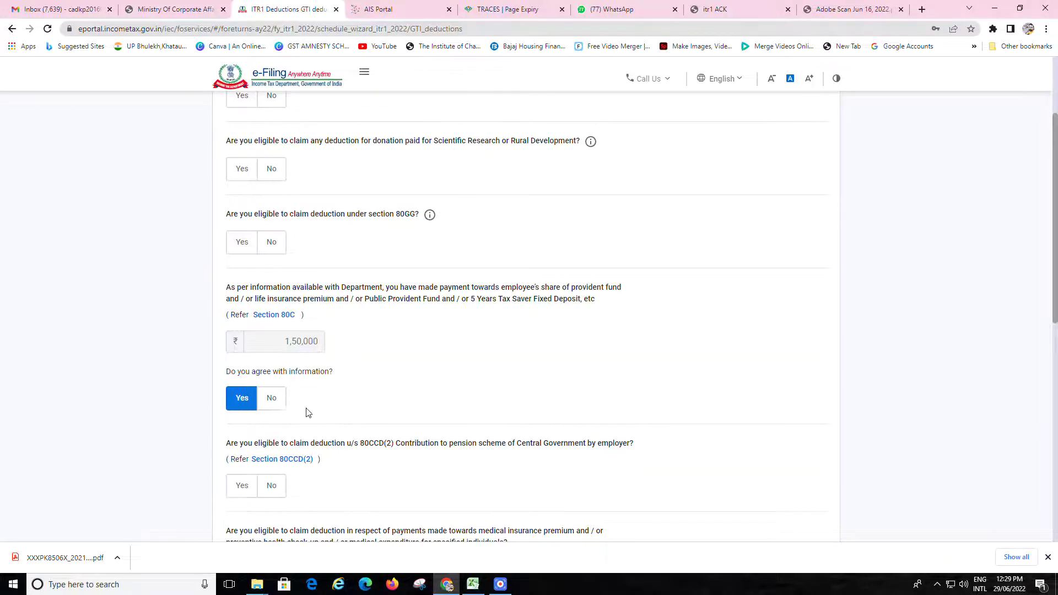
scroll(342, 413, "down", 2)
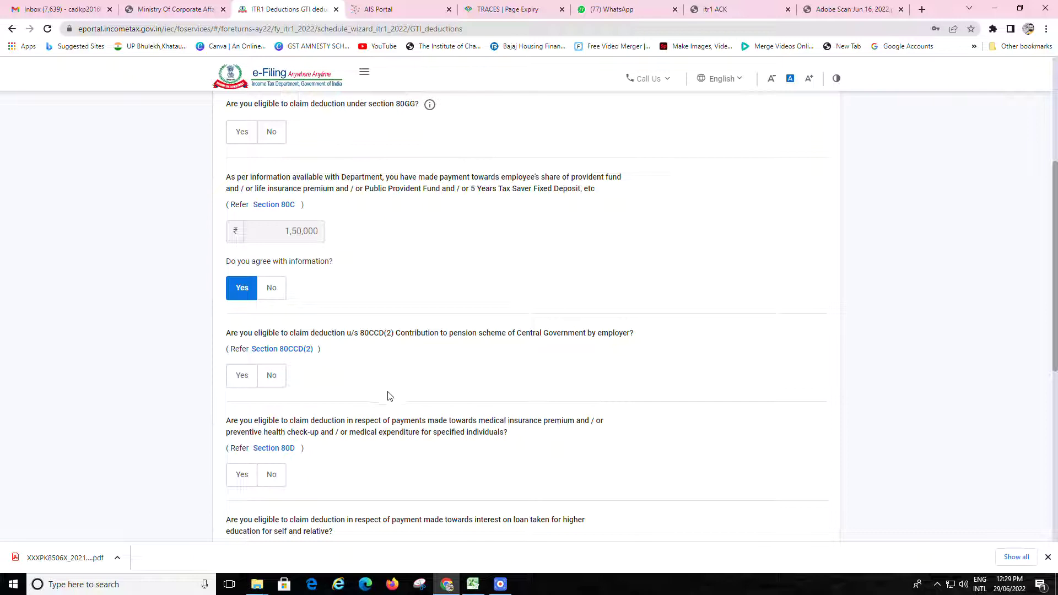
scroll(388, 396, "down", 2)
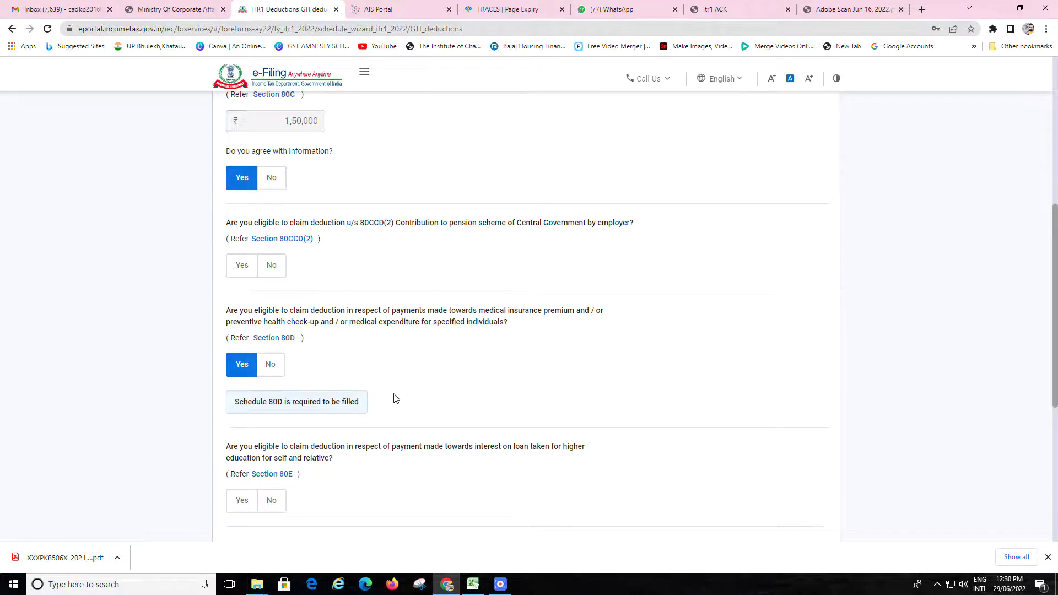
scroll(392, 396, "down", 4)
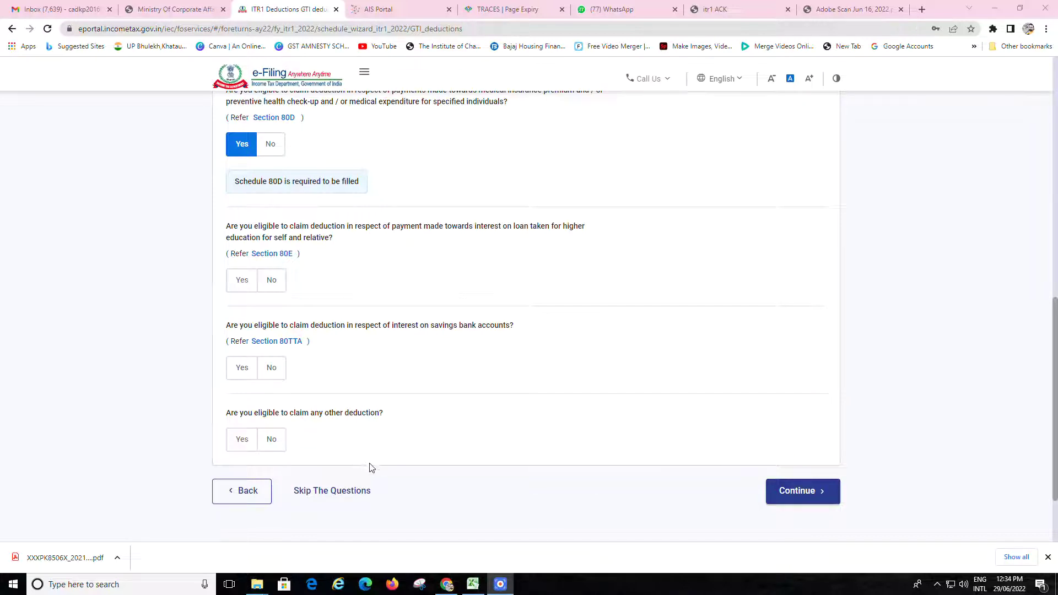
left_click(788, 500)
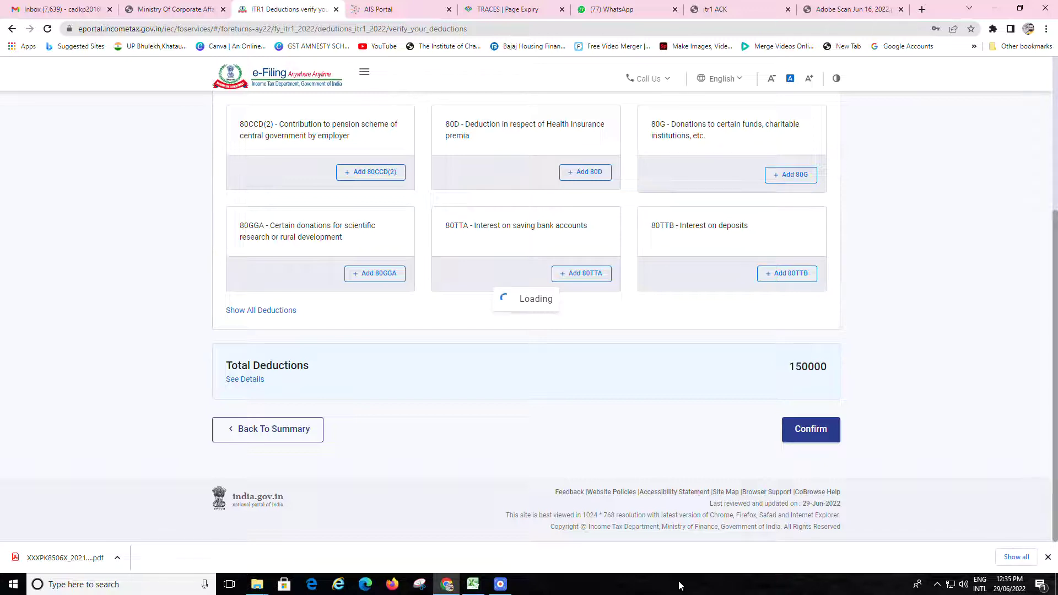
Open the 80D deduction for editing and answer No to whether self or a family member is a senior citizen.
scroll(697, 437, "up", 10)
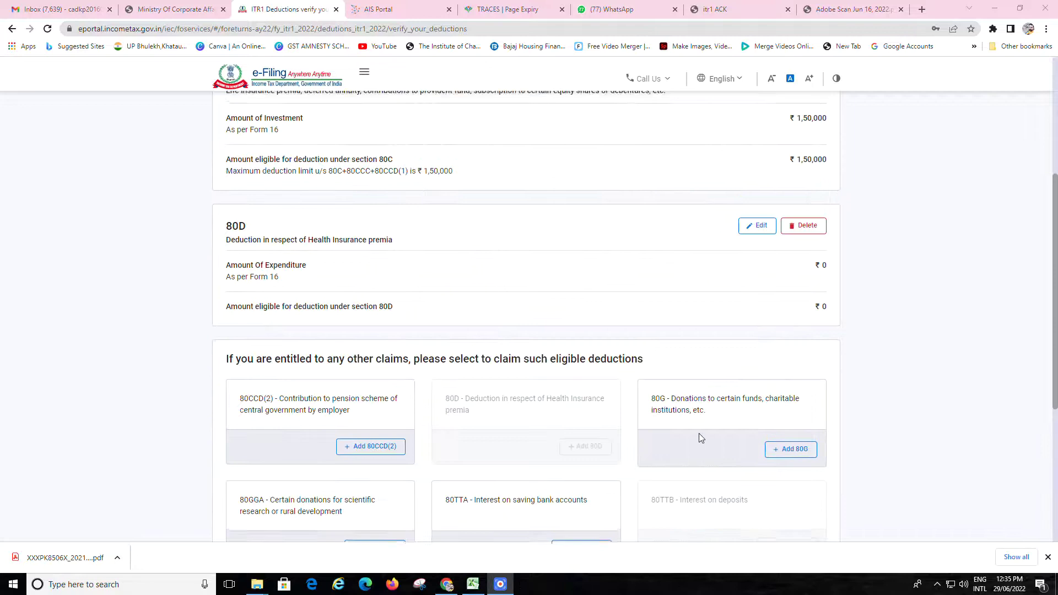
scroll(638, 428, "down", 2)
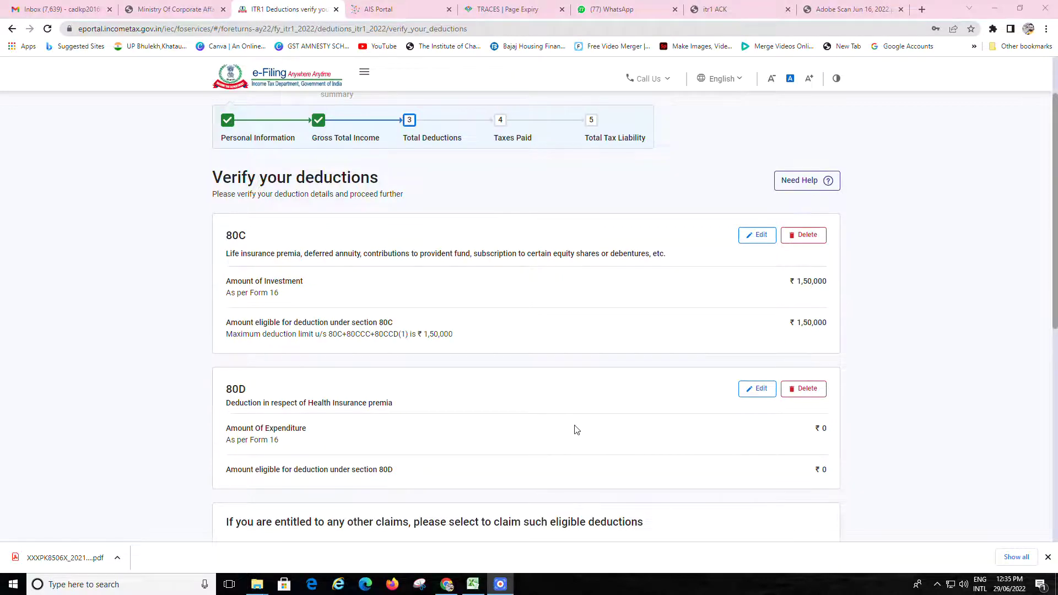
scroll(685, 449, "down", 2)
scroll(673, 365, "up", 1)
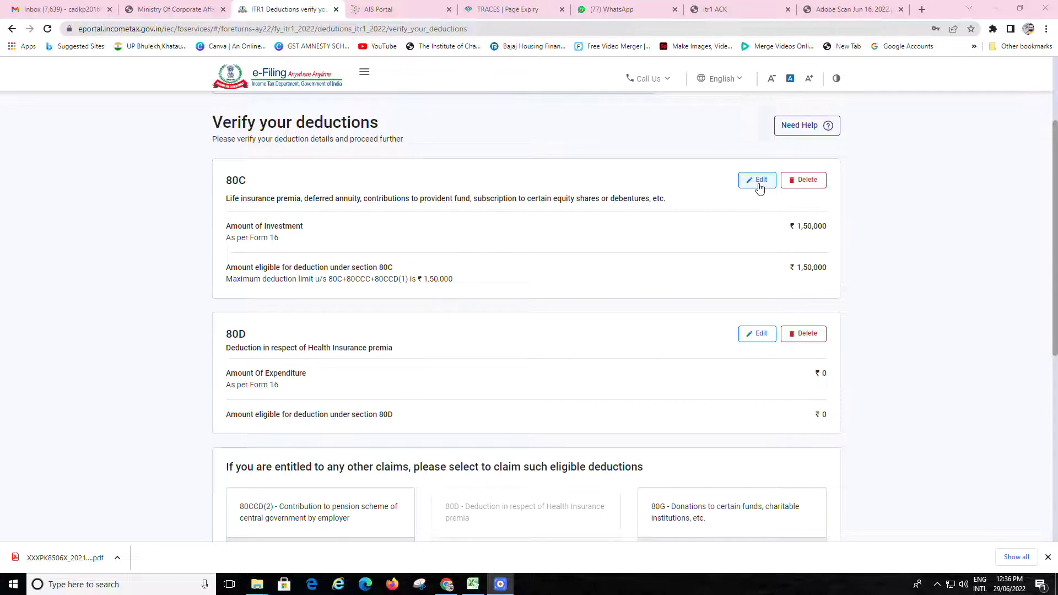
left_click(761, 335)
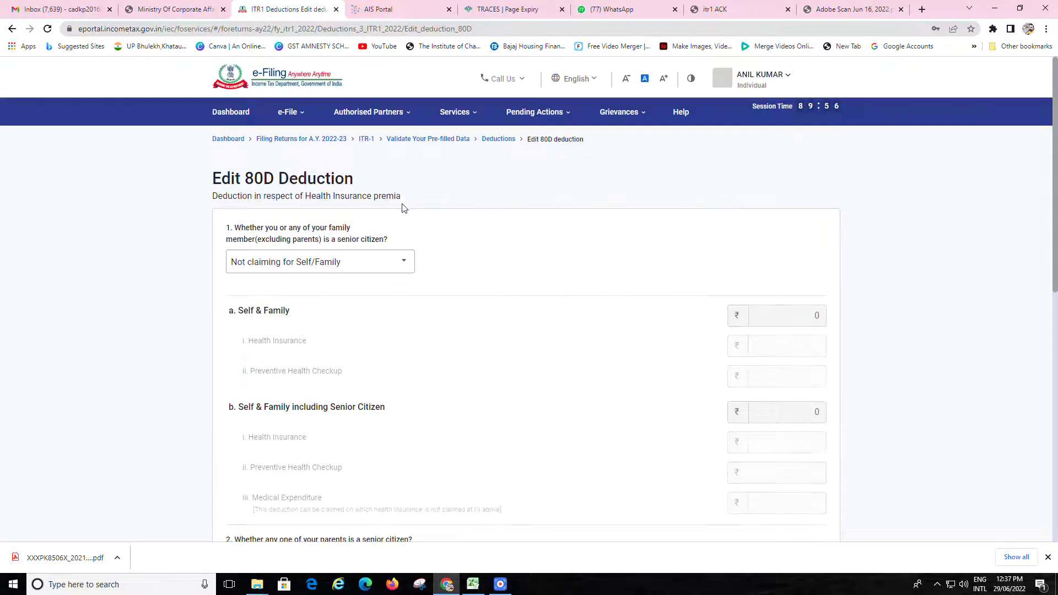
left_click(406, 267)
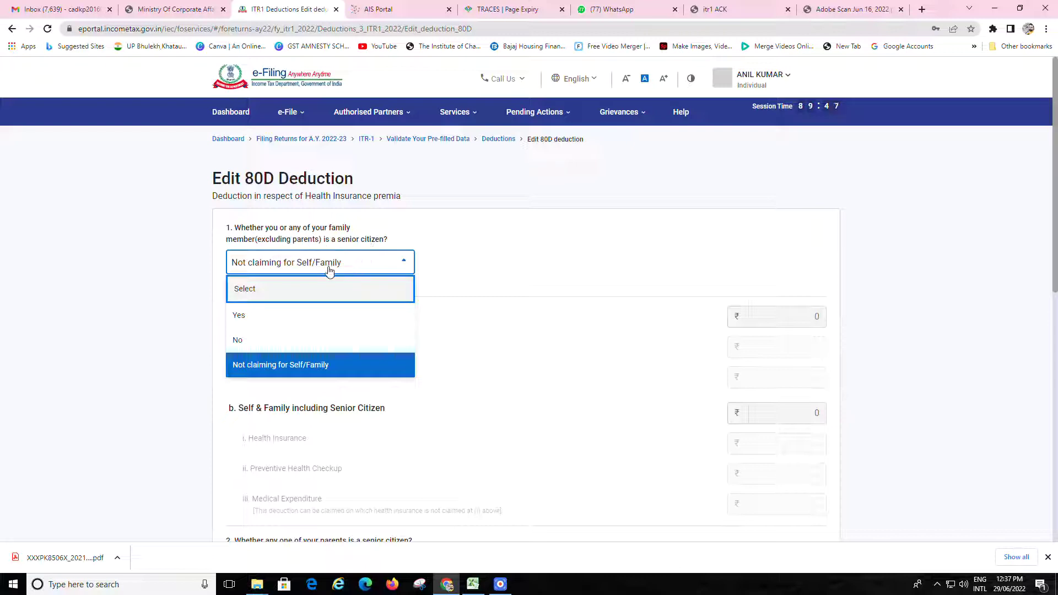
left_click(266, 340)
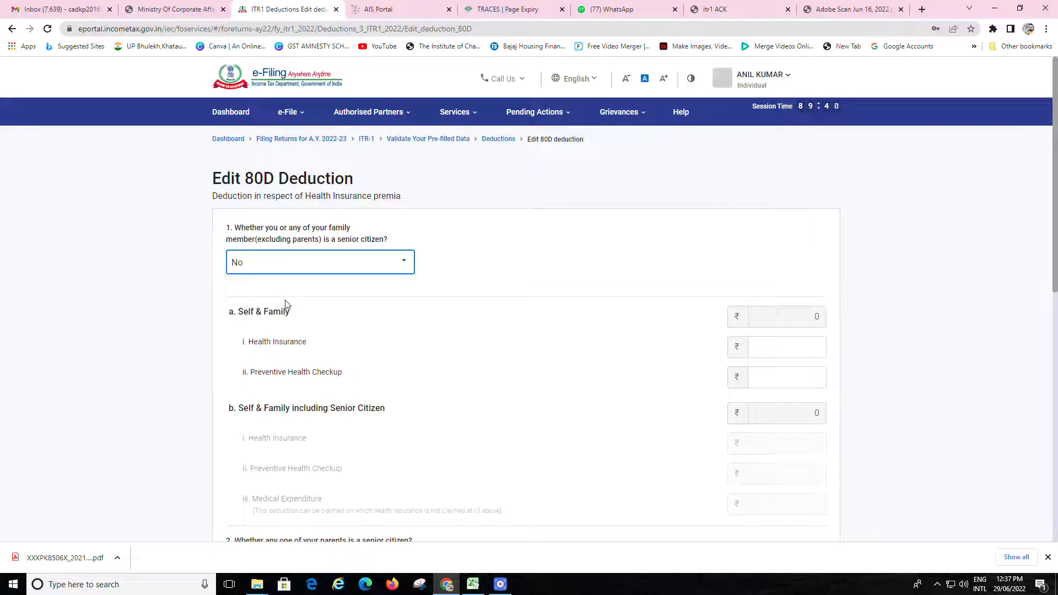
Enter ₹19,850 for health insurance and ₹5,000 for preventive health checkup under Self & Family.
left_click(794, 346)
left_click(778, 374)
left_click(786, 378)
type("5000")
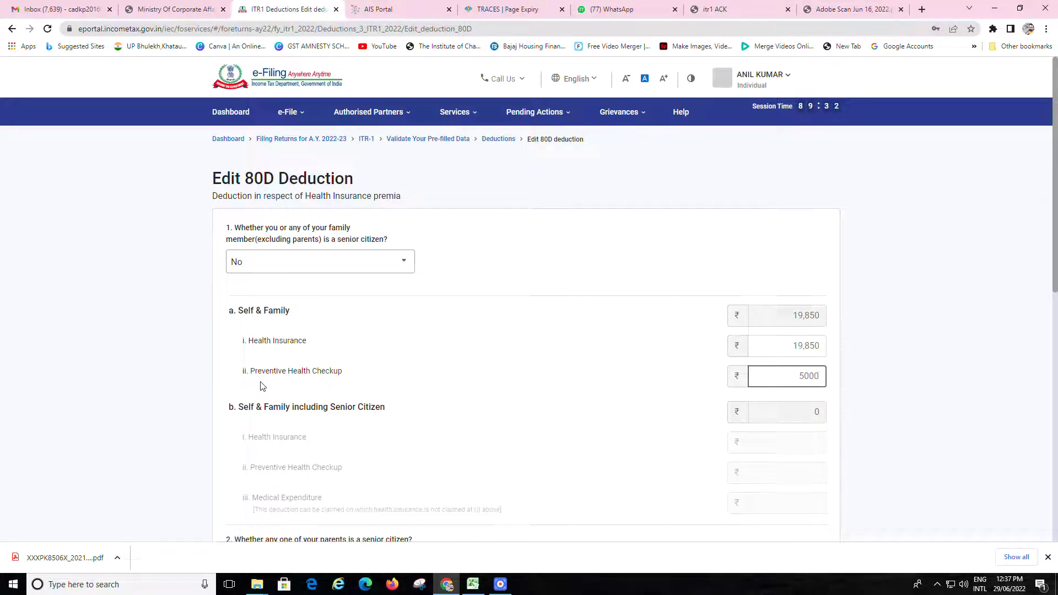
left_click(774, 408)
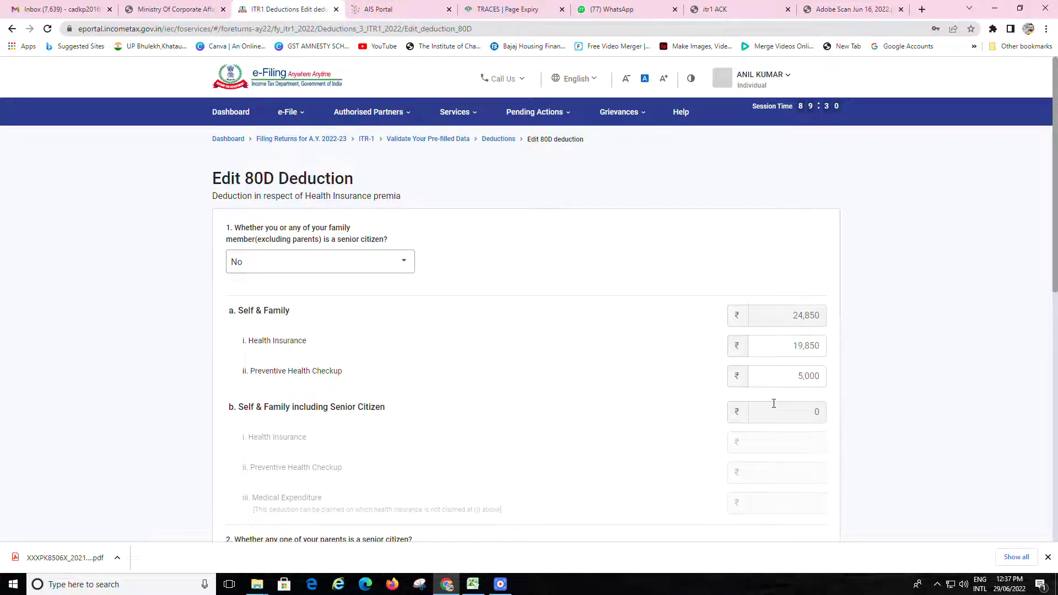
Keep the parents' question at Not claiming for parents and save the 80D deduction.
scroll(661, 435, "down", 2)
scroll(609, 448, "down", 1)
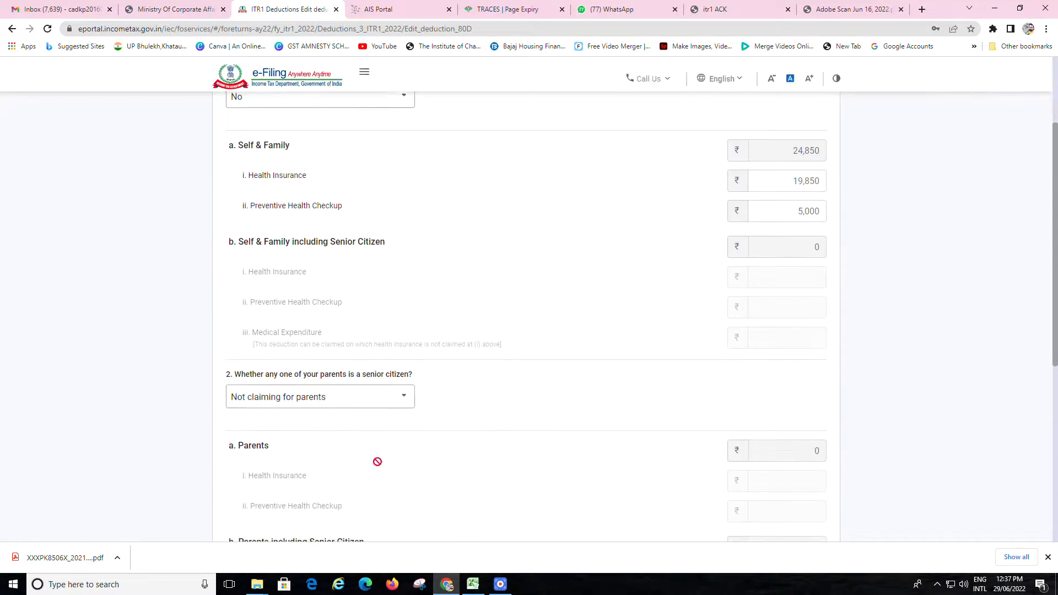
left_click(347, 405)
left_click(346, 406)
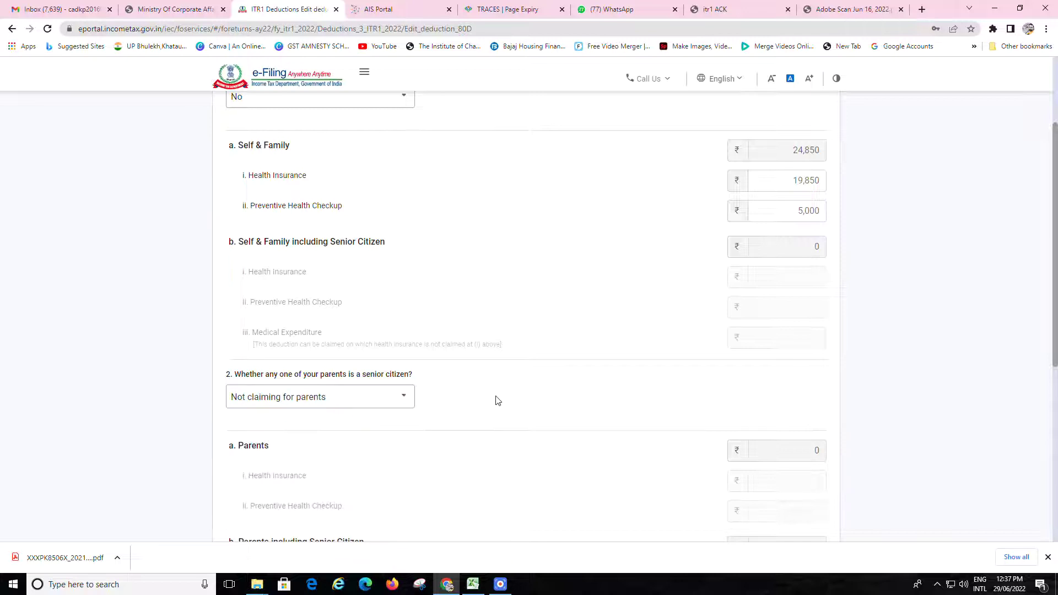
scroll(496, 397, "down", 3)
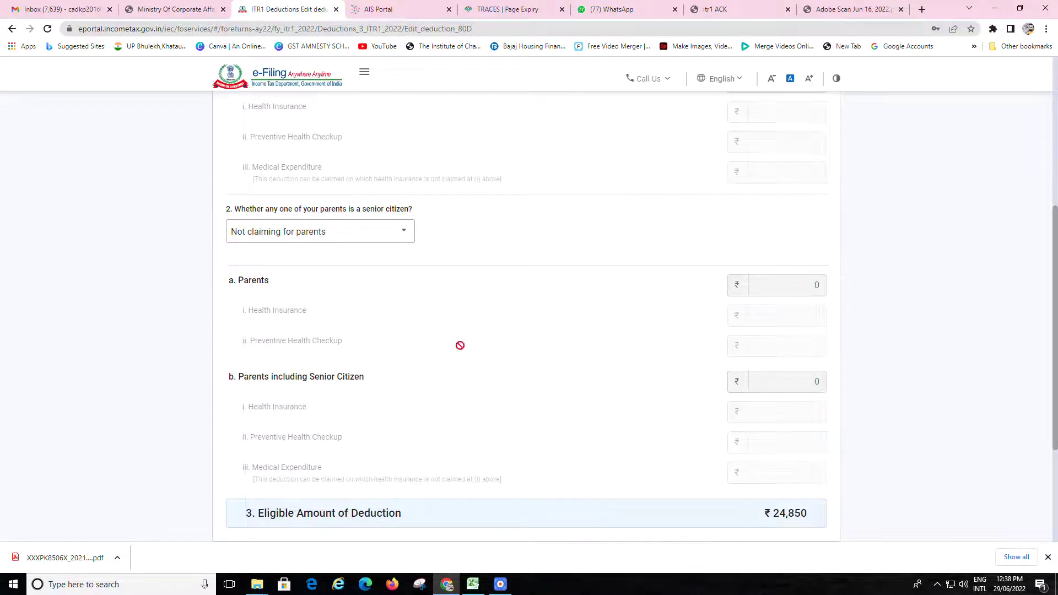
scroll(444, 408, "down", 3)
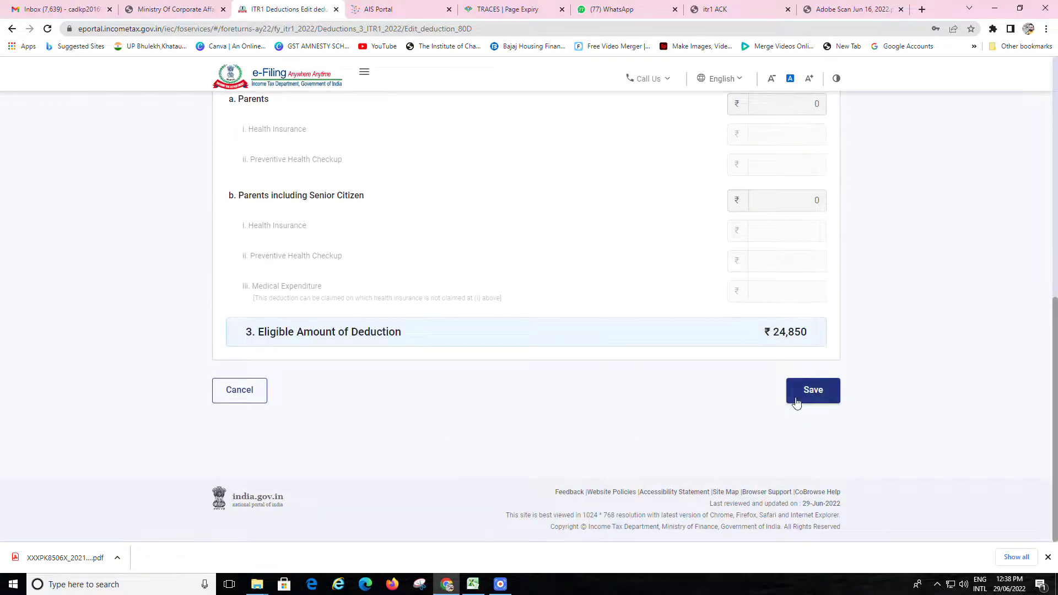
left_click(810, 397)
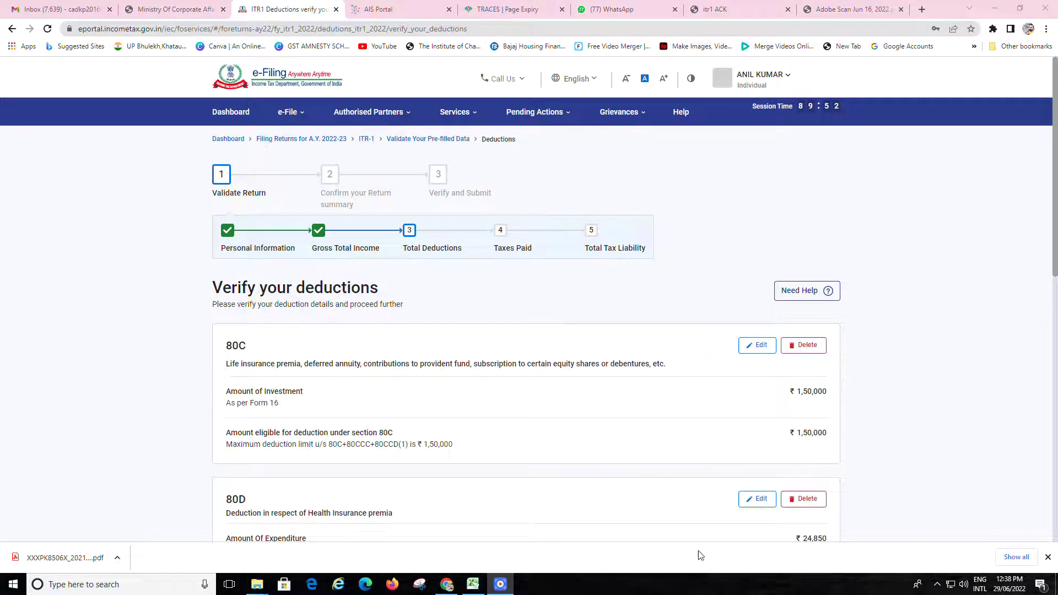
Review the 80C and 80D entries and confirm the total deductions.
scroll(765, 439, "down", 3)
scroll(810, 498, "down", 5)
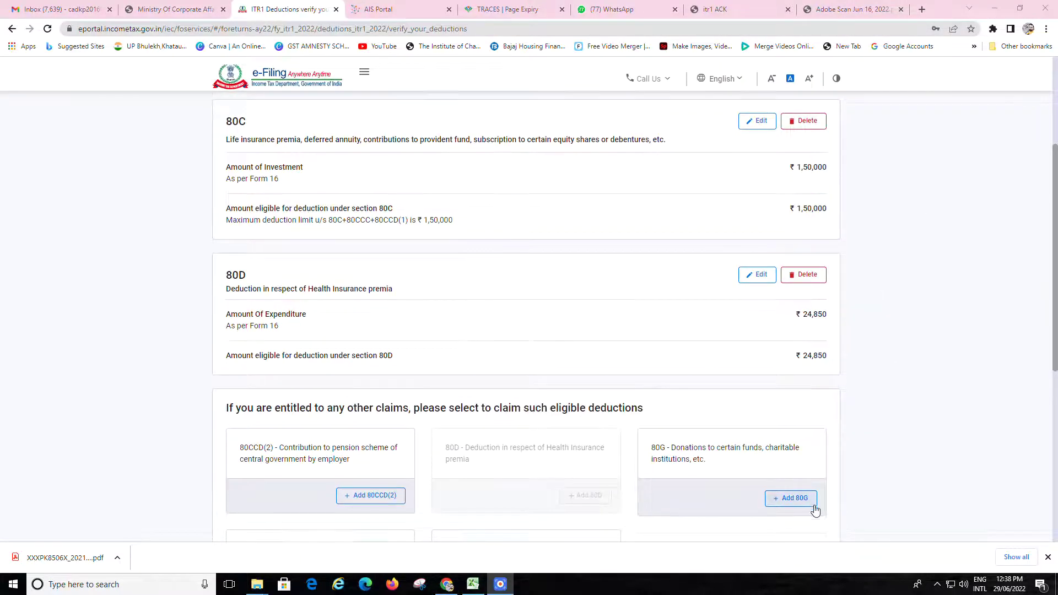
scroll(740, 487, "down", 1)
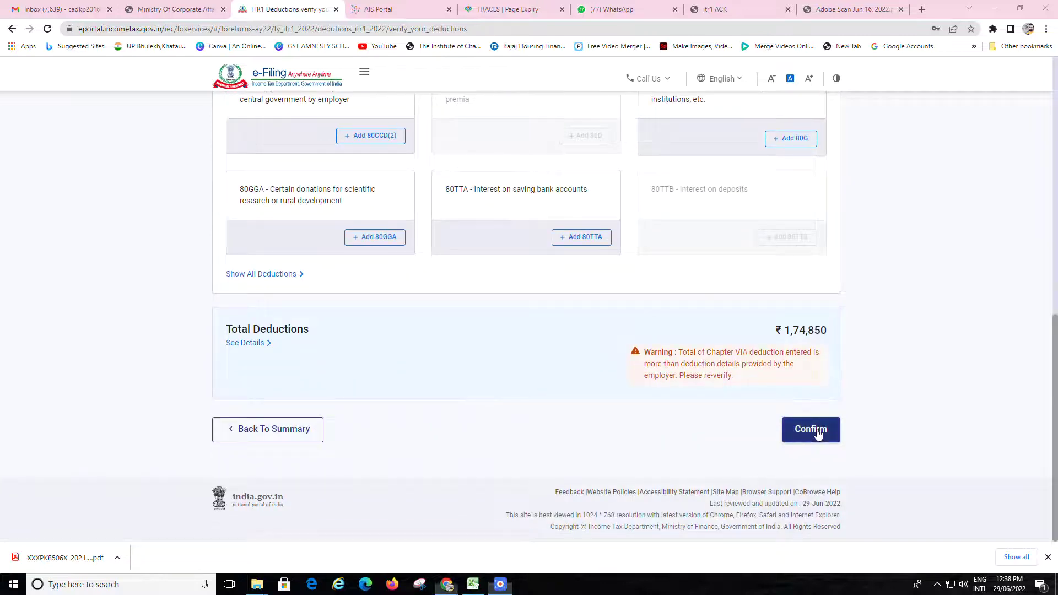
left_click(818, 434)
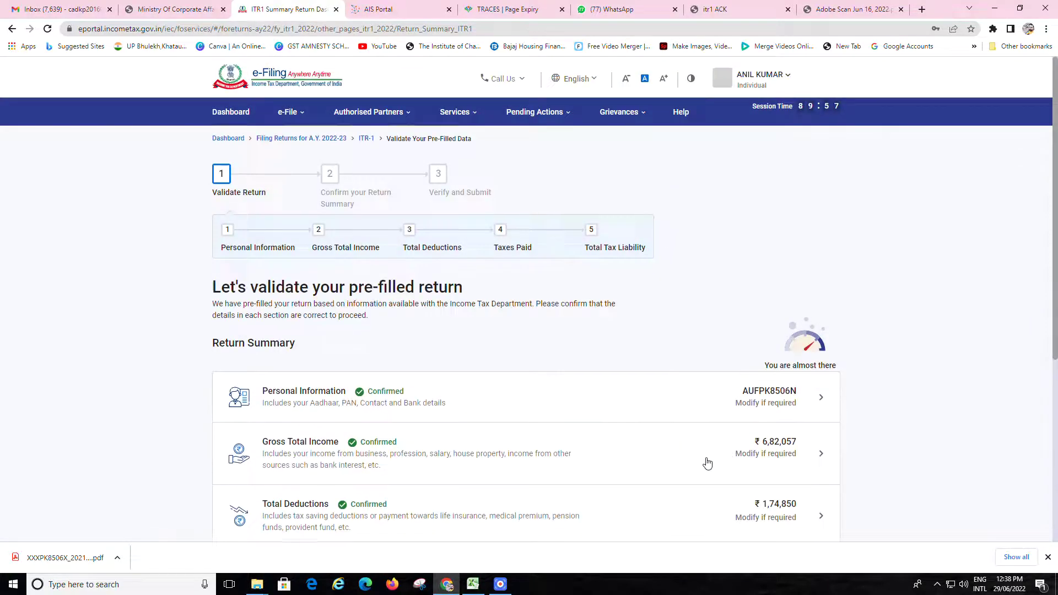
Open the Tax Paid section, expand the details of TDS on salary income, and confirm the taxes paid.
scroll(535, 389, "down", 4)
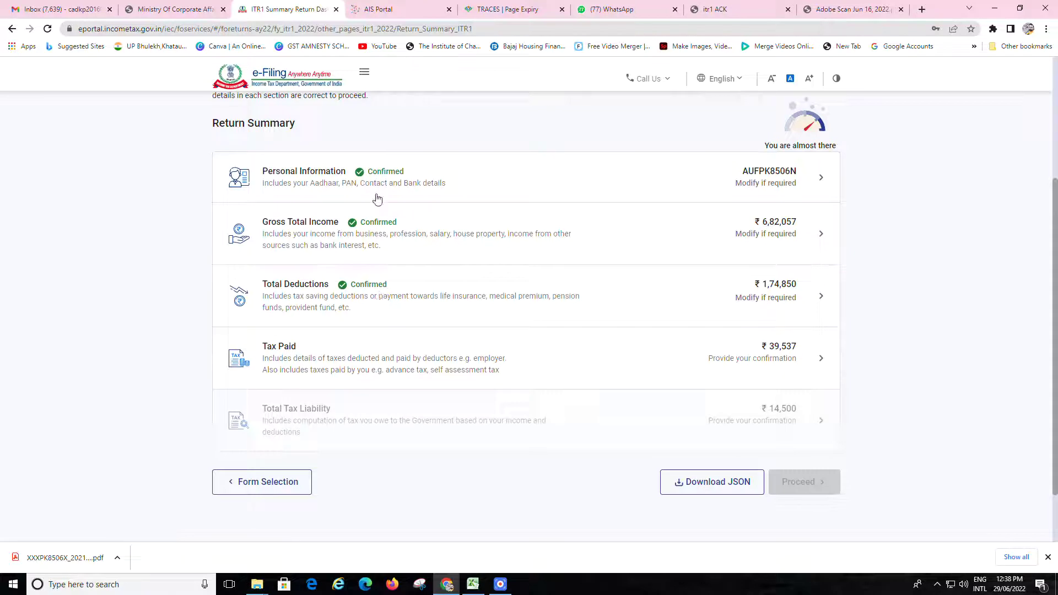
left_click(773, 359)
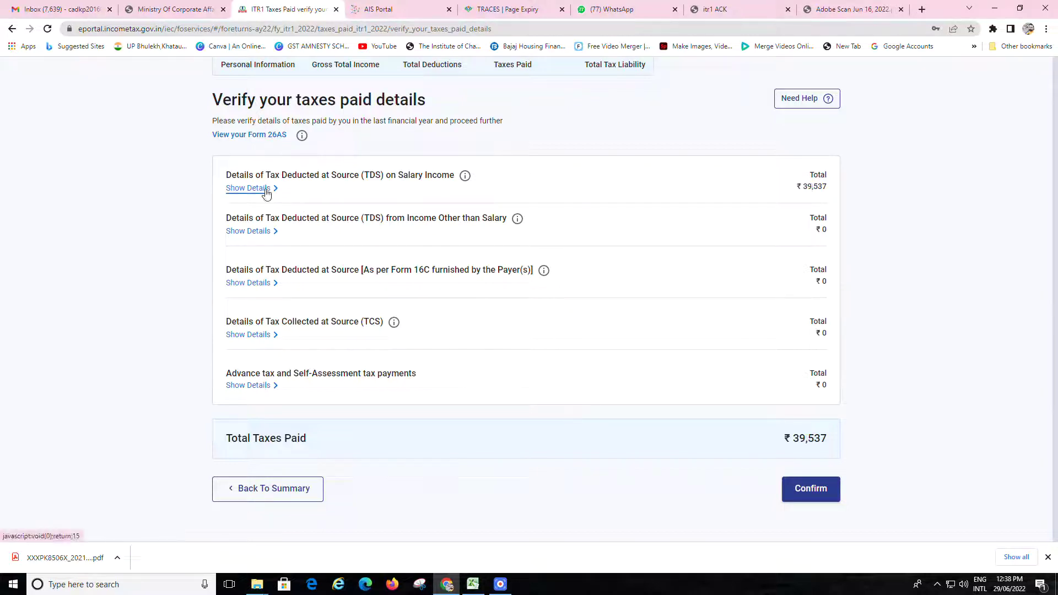
left_click(264, 374)
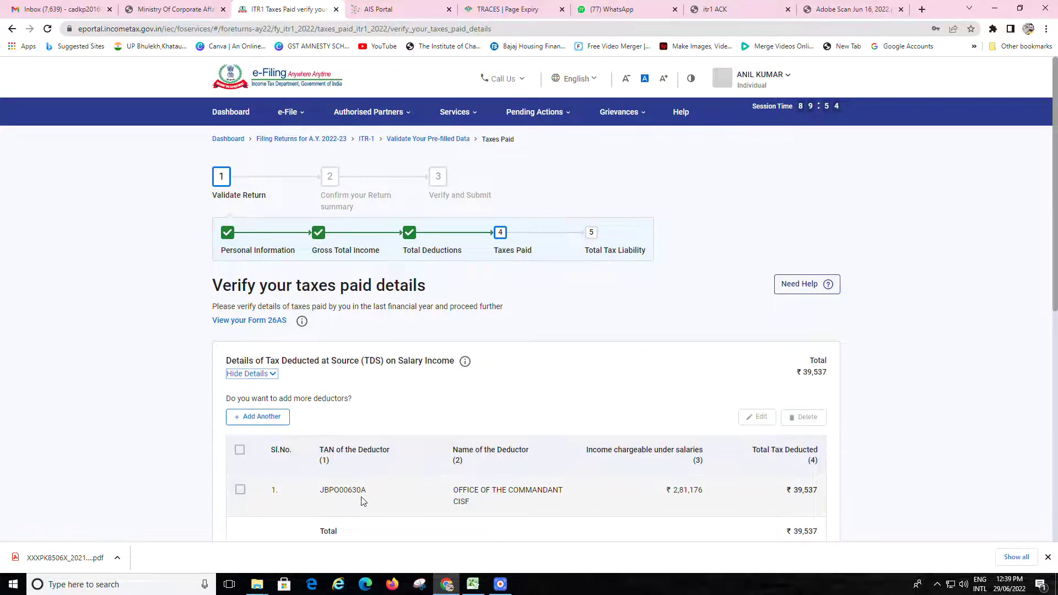
scroll(361, 501, "down", 2)
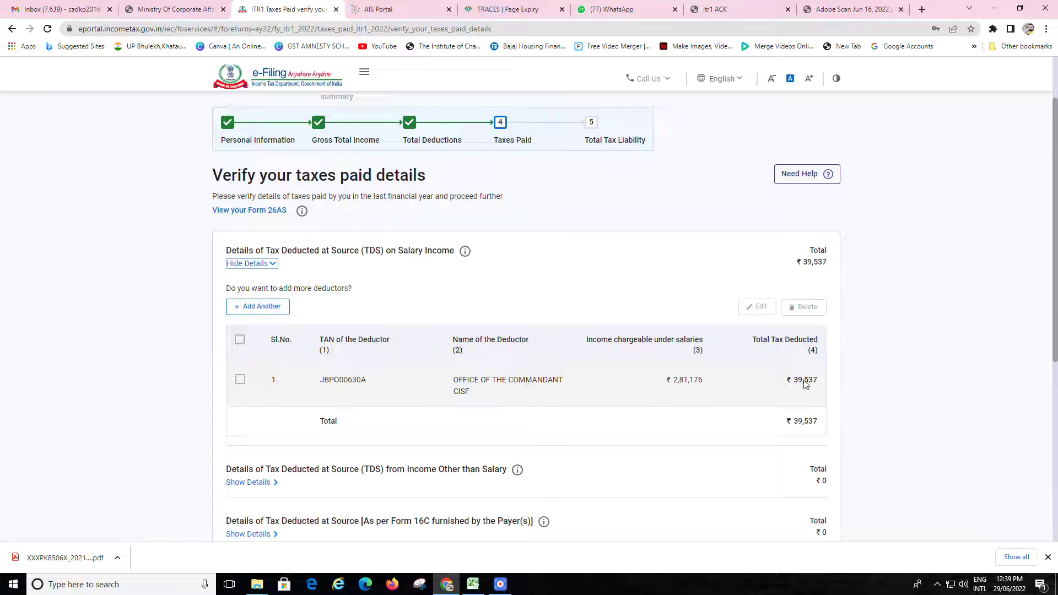
scroll(567, 483, "down", 1)
scroll(573, 489, "down", 2)
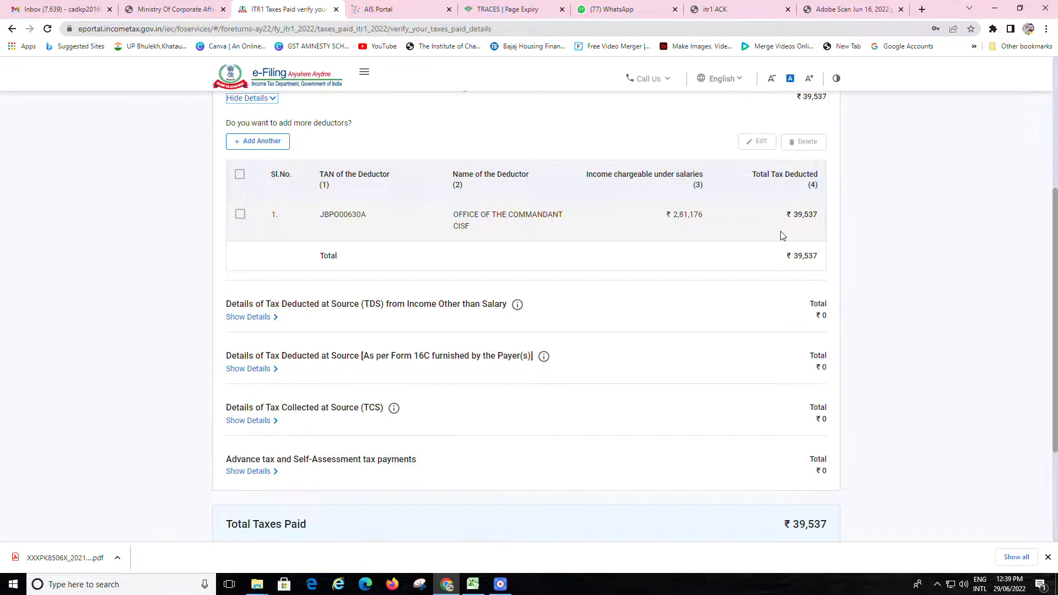
scroll(779, 468, "down", 3)
left_click(813, 420)
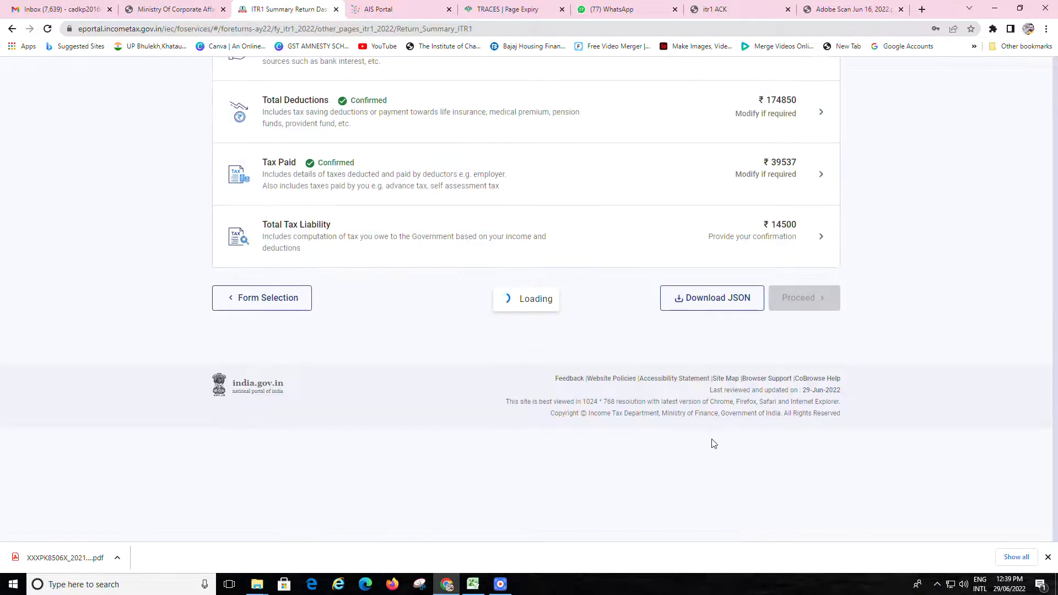
Open the Total Tax Liability section, check the computation of income and tax, and confirm it.
scroll(658, 413, "down", 4)
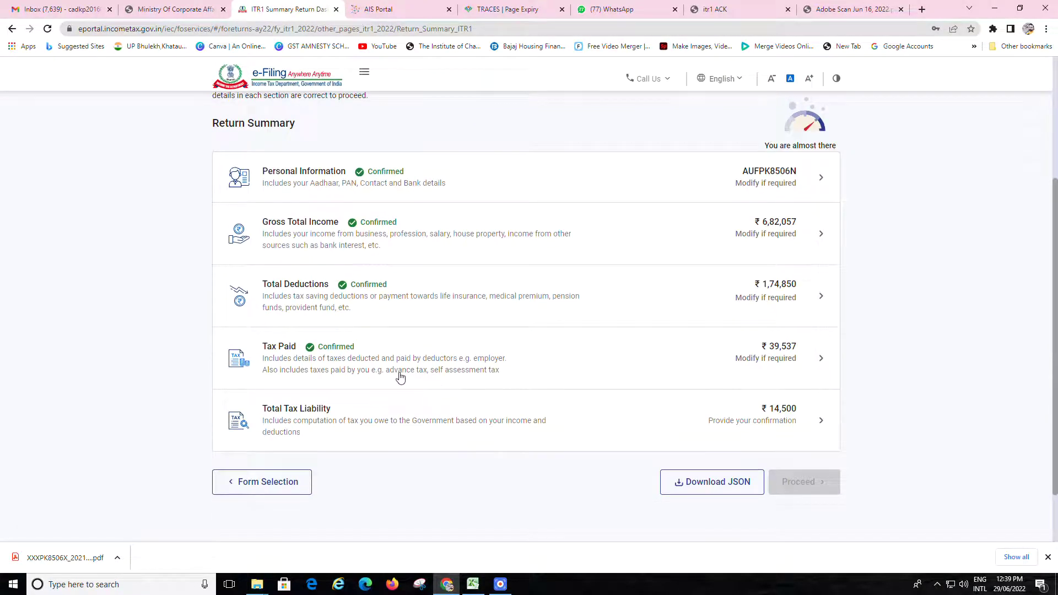
left_click(786, 414)
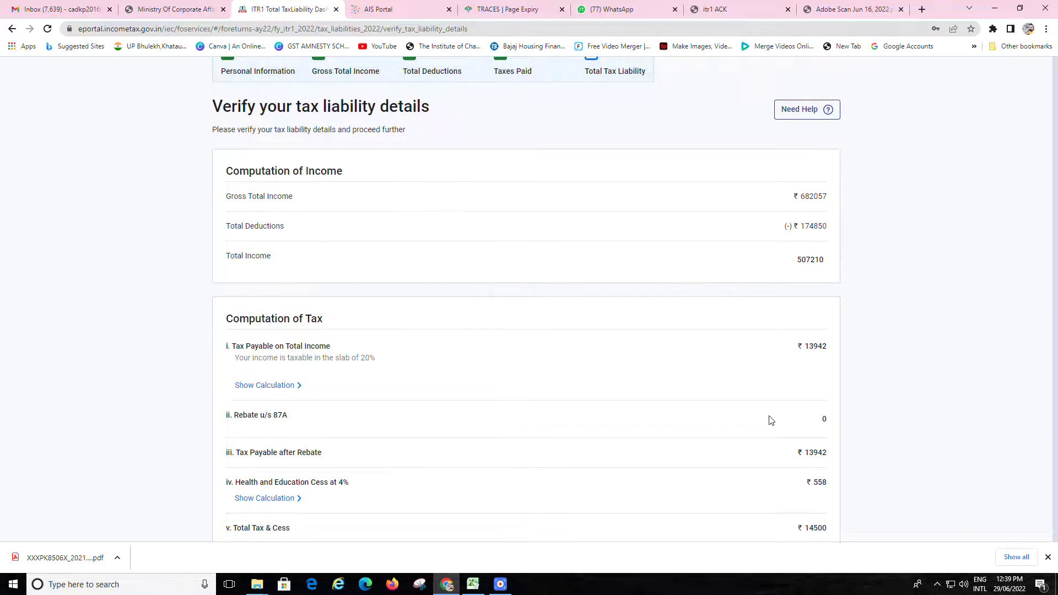
scroll(705, 441, "down", 5)
scroll(705, 440, "down", 5)
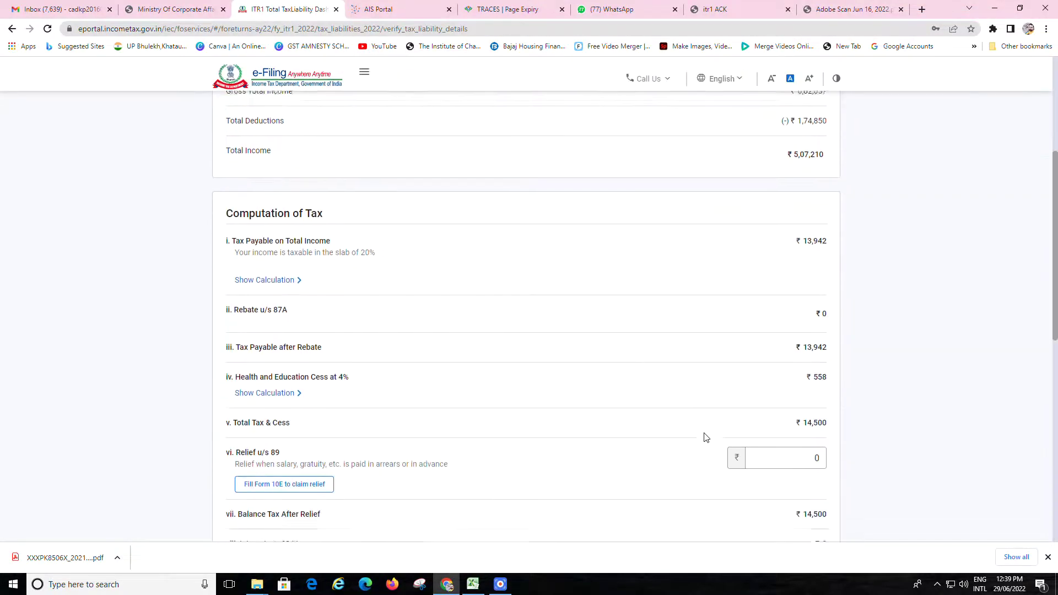
scroll(706, 436, "down", 4)
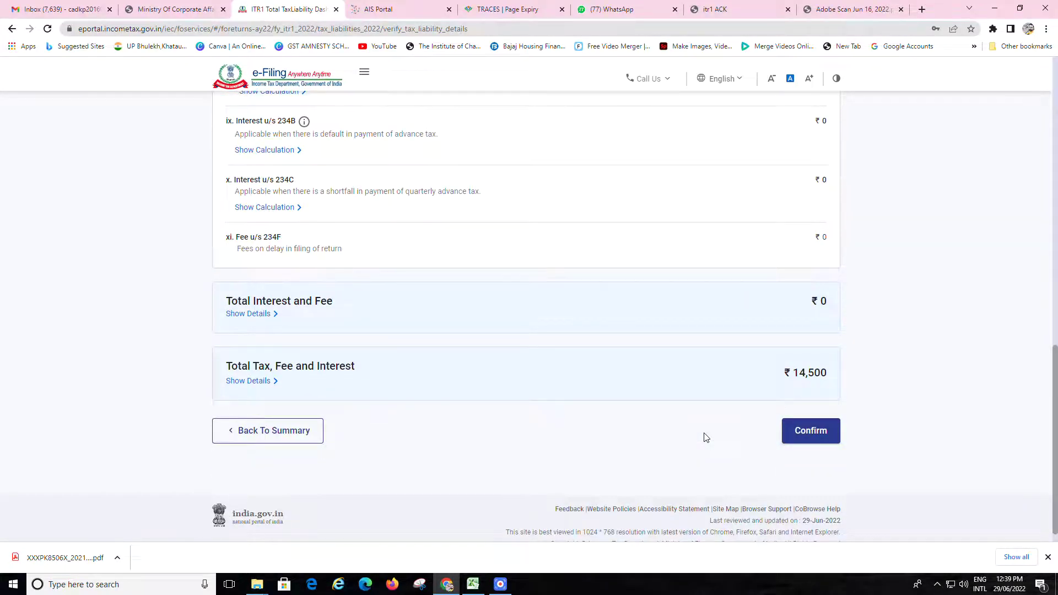
left_click(823, 435)
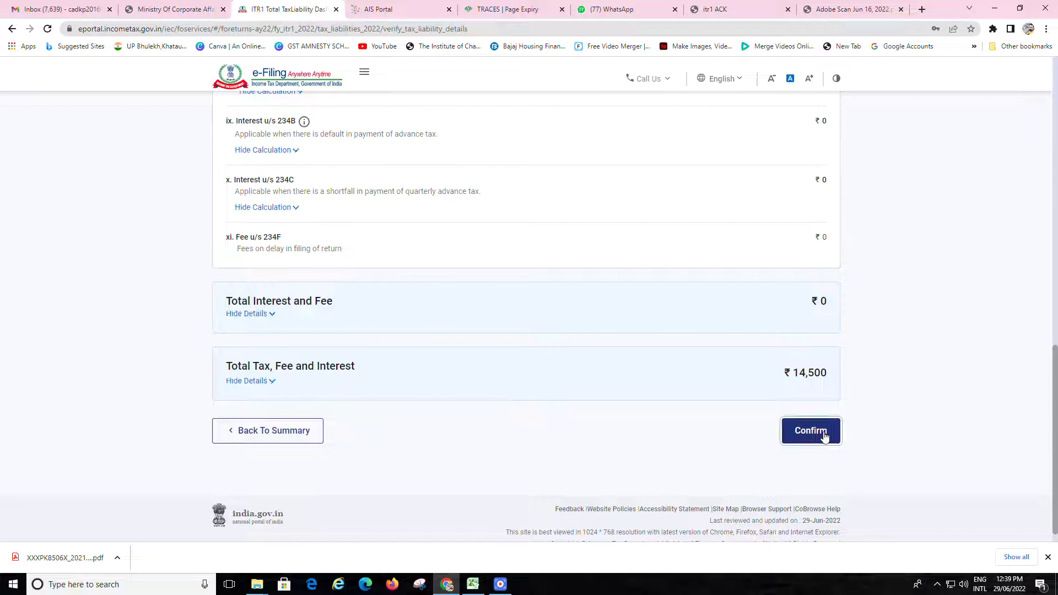
left_click(824, 436)
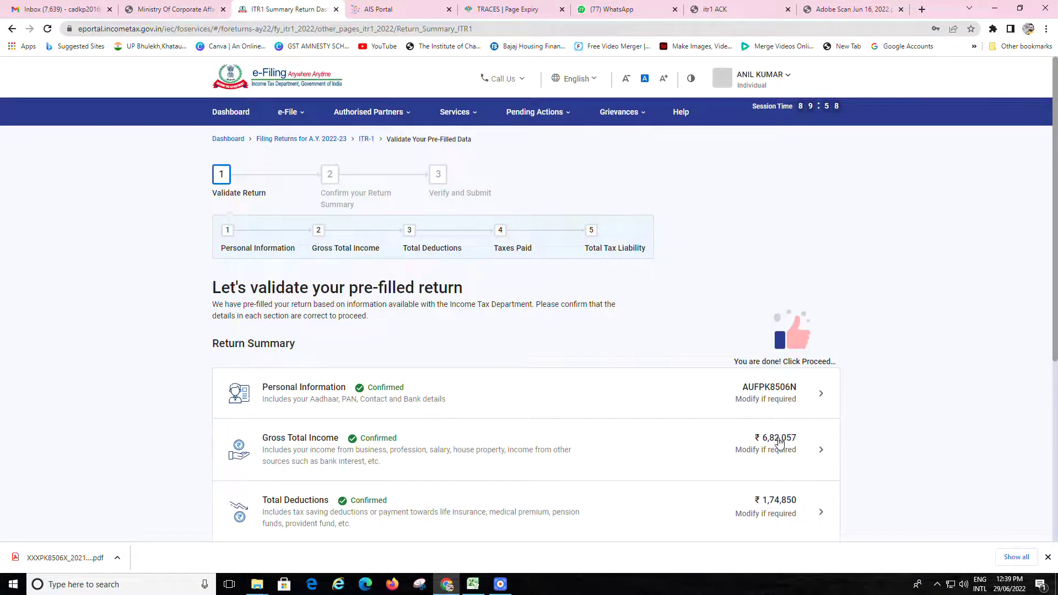
Proceed from the return summary to the tax summary and continue to previewing the return.
scroll(566, 461, "down", 2)
scroll(567, 461, "down", 1)
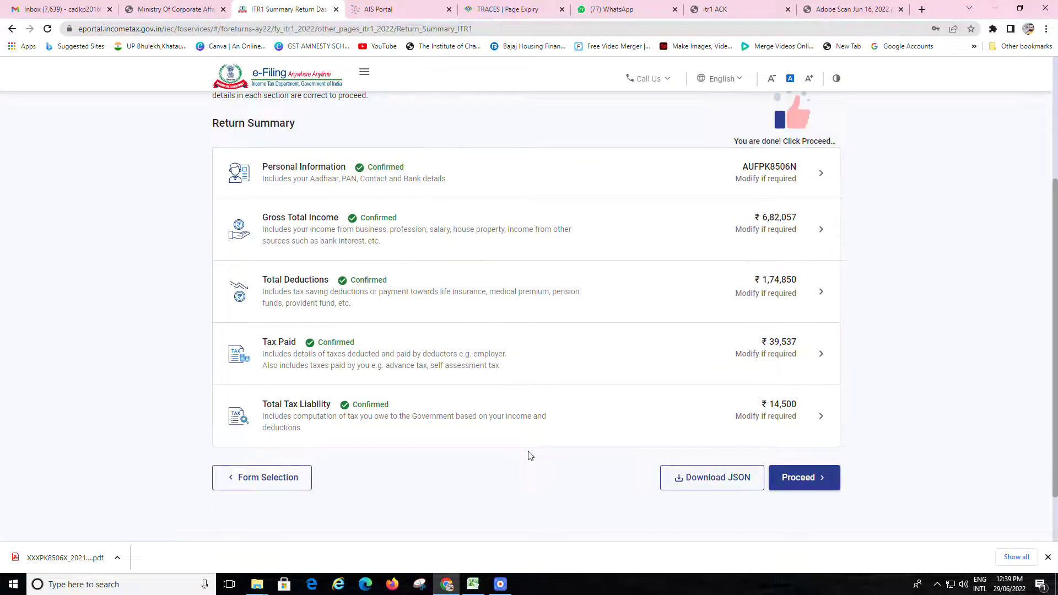
left_click(803, 479)
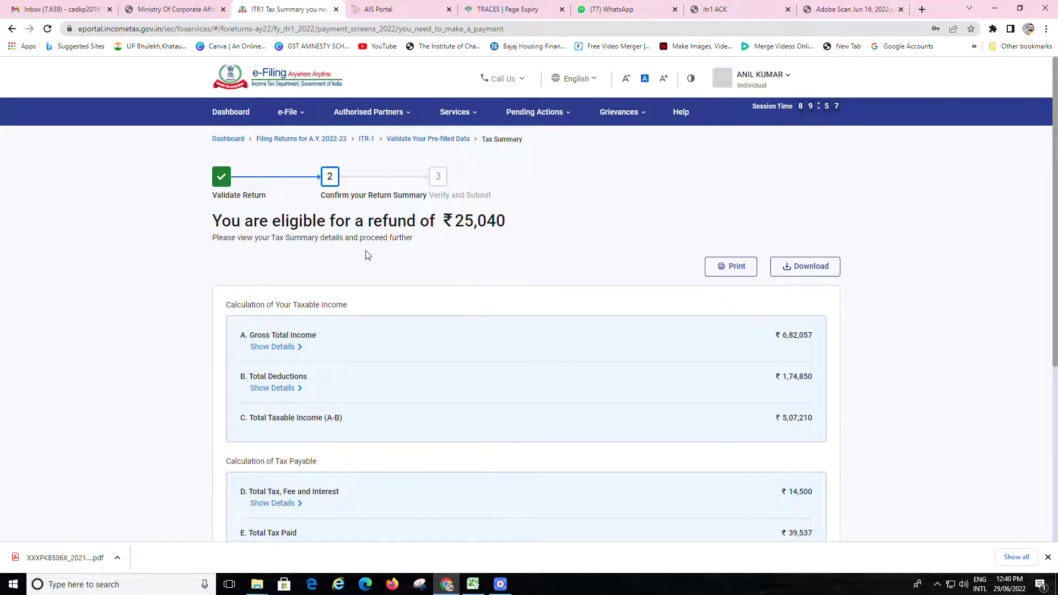
scroll(613, 459, "down", 3)
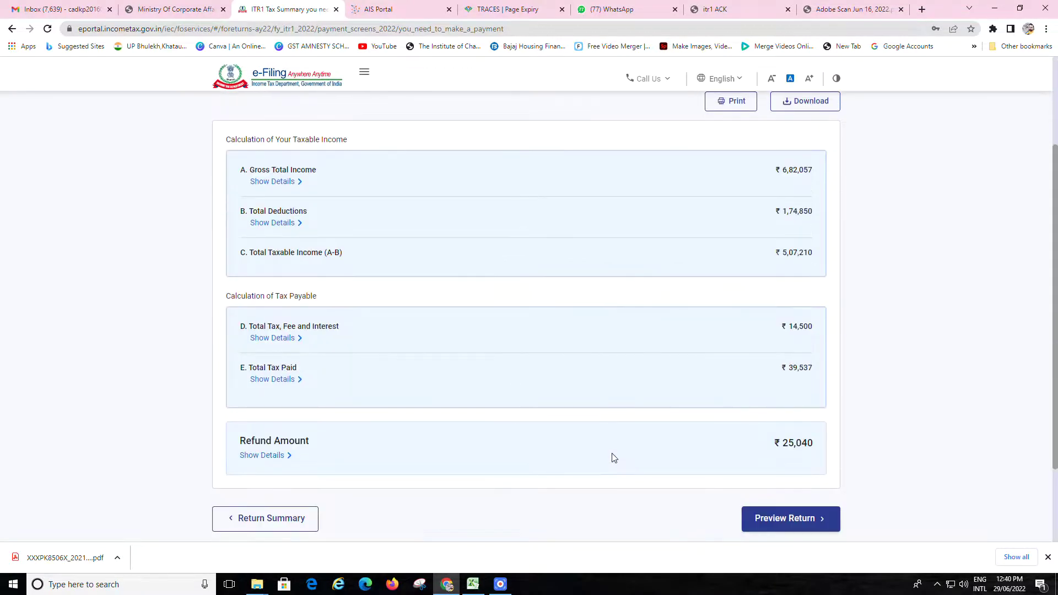
left_click(789, 523)
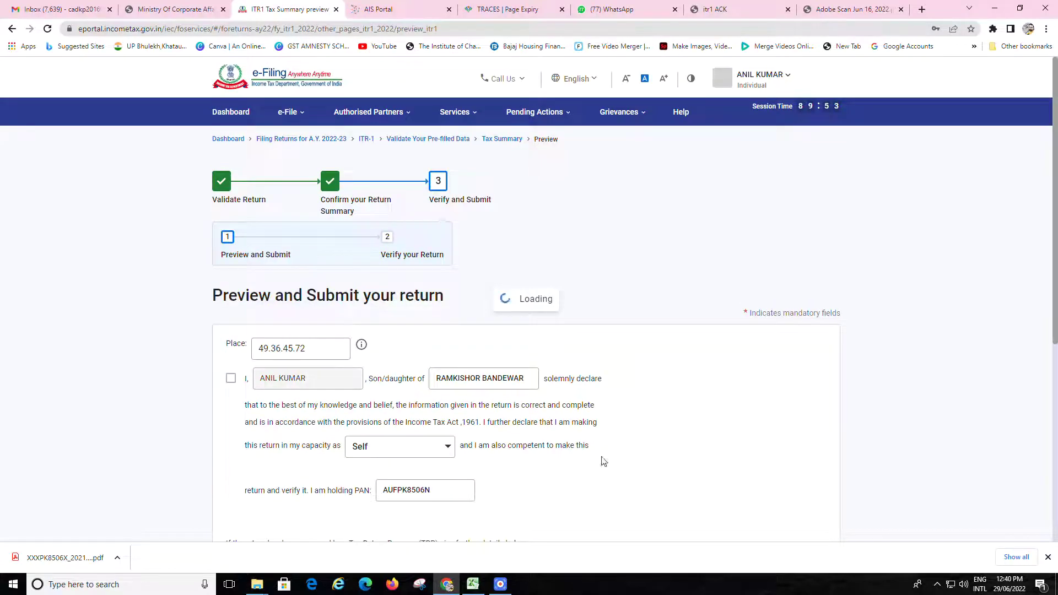
Accept the declaration made in the capacity of Self and proceed to the preview of the return.
scroll(639, 490, "down", 4)
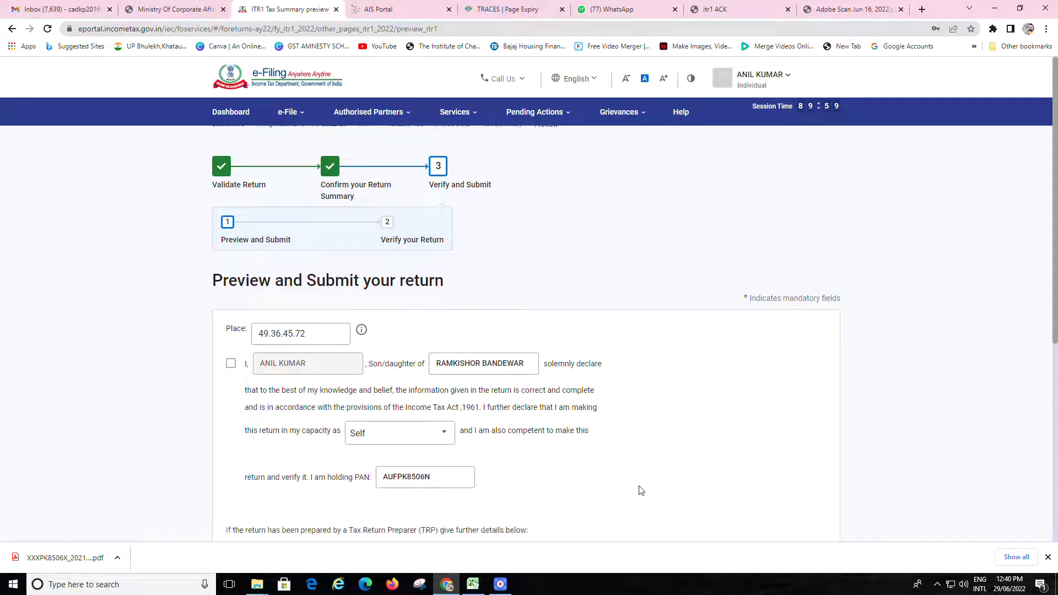
scroll(258, 300, "up", 3)
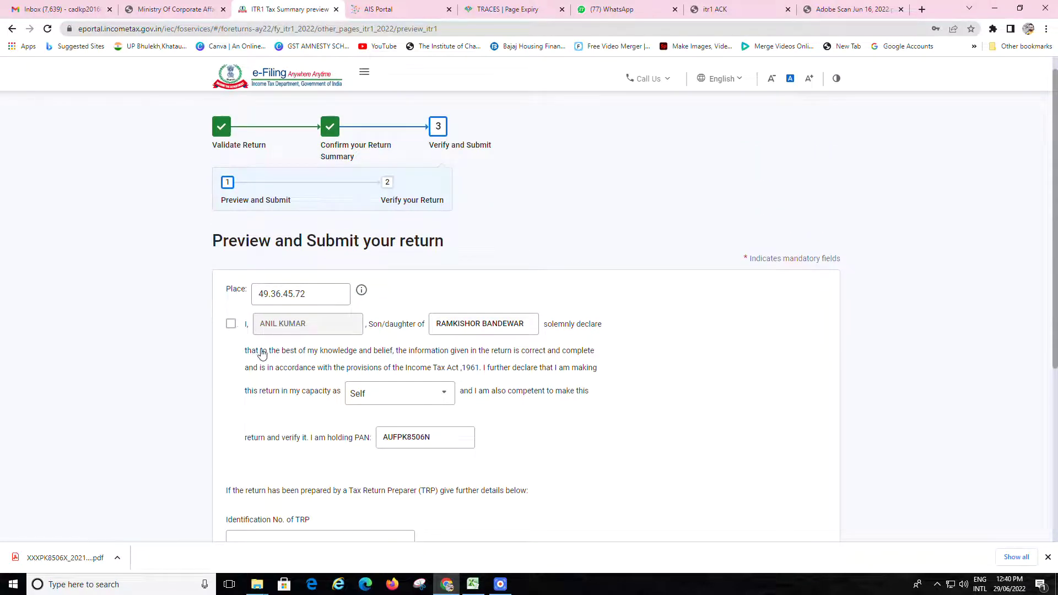
left_click(231, 325)
scroll(541, 417, "down", 3)
left_click(774, 514)
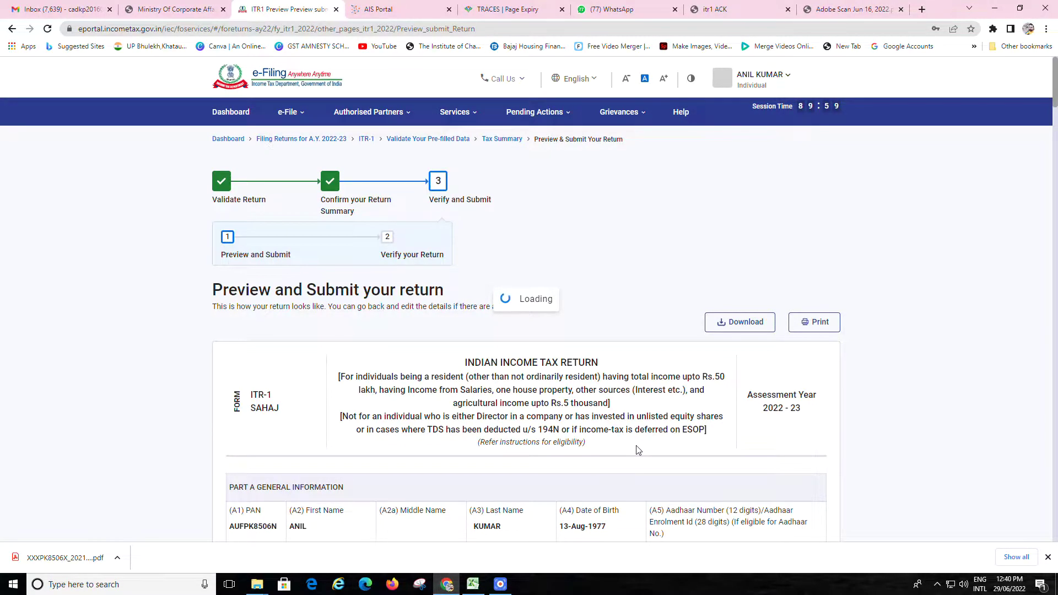
Check the full ITR-1 preview from general information through the verification section and submit it for validation.
scroll(636, 450, "down", 9)
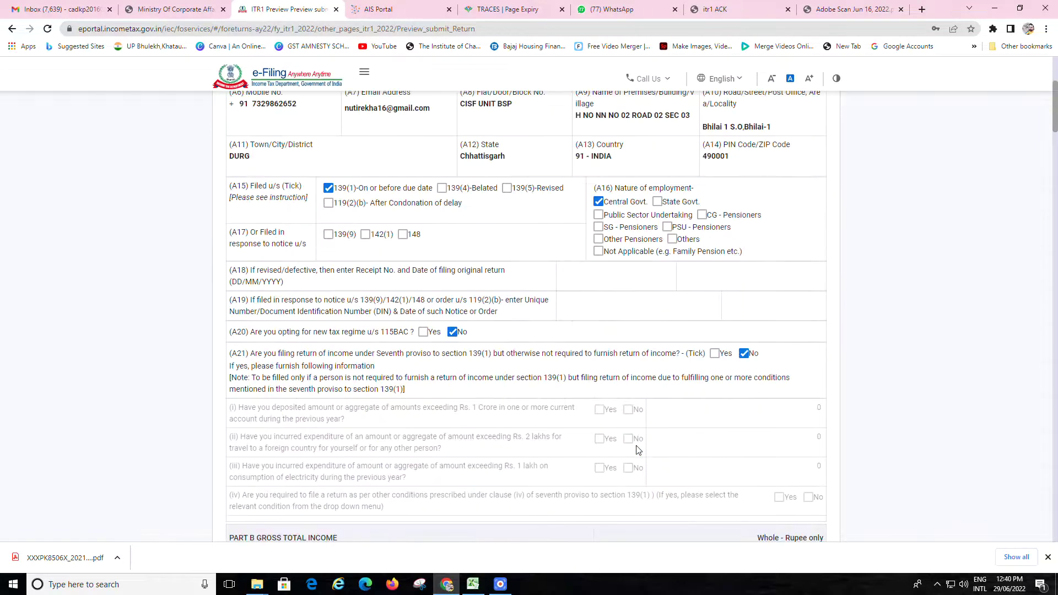
scroll(636, 450, "down", 7)
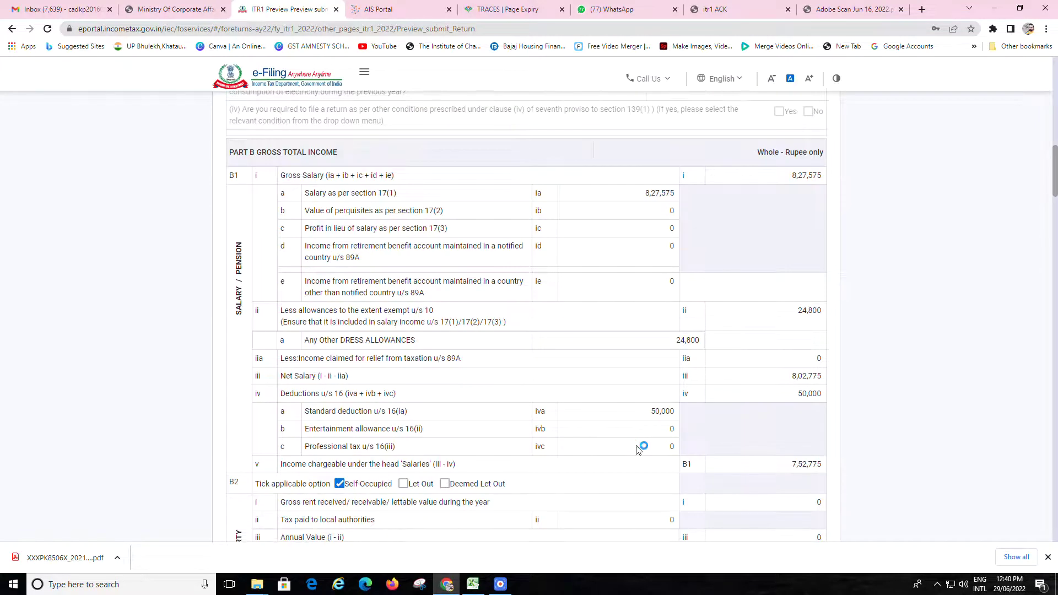
scroll(636, 445, "down", 7)
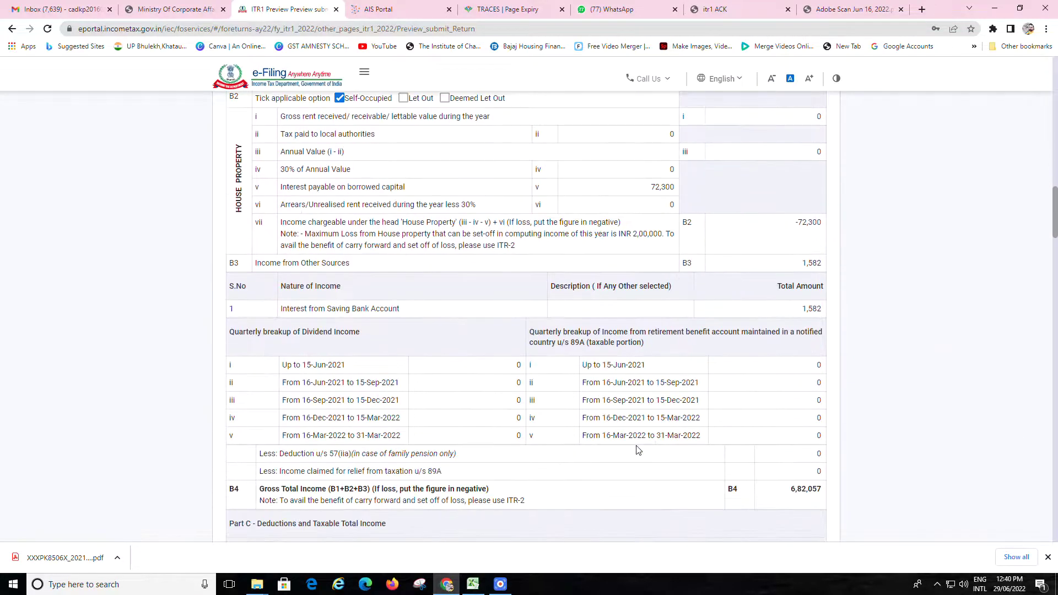
scroll(637, 450, "down", 3)
scroll(635, 450, "down", 13)
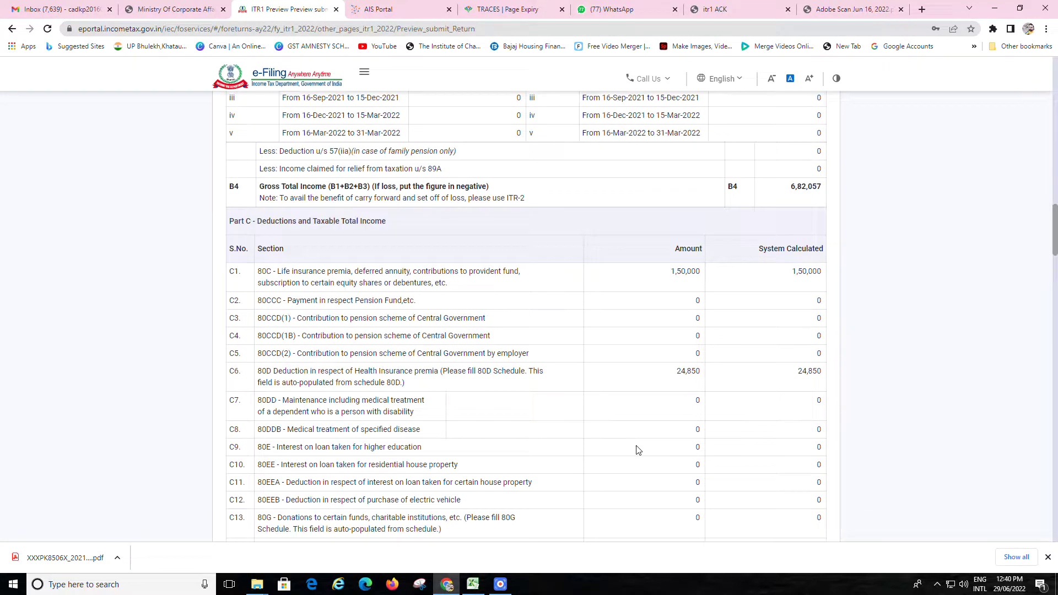
scroll(636, 450, "down", 16)
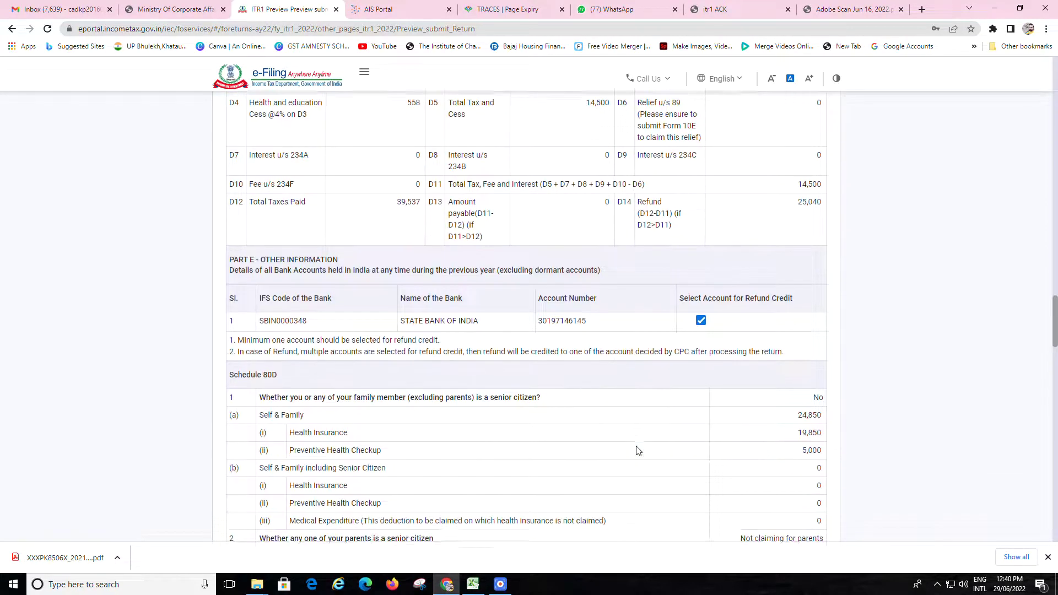
scroll(636, 450, "down", 15)
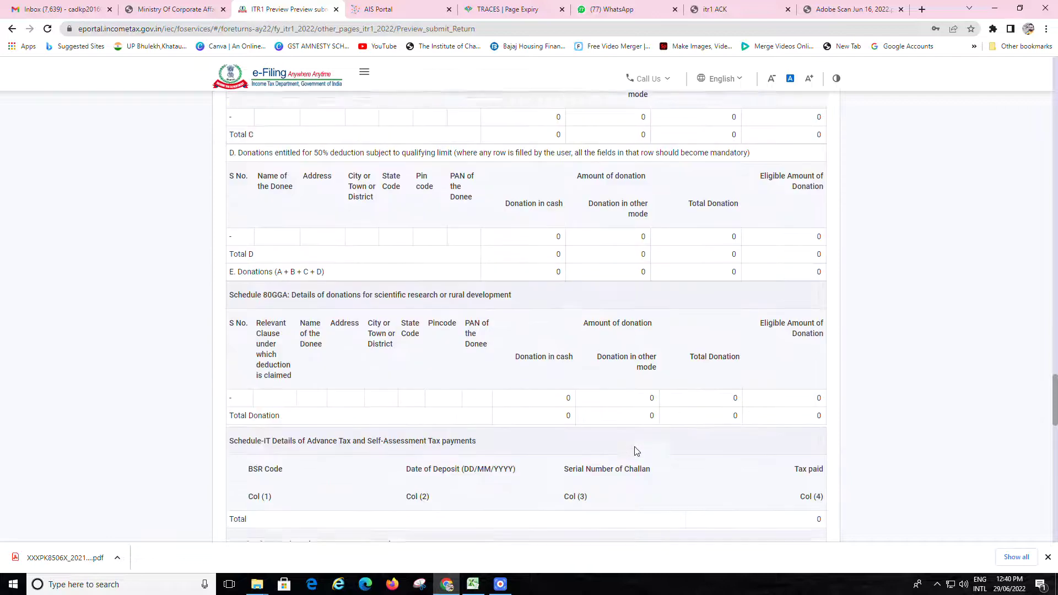
scroll(636, 451, "down", 4)
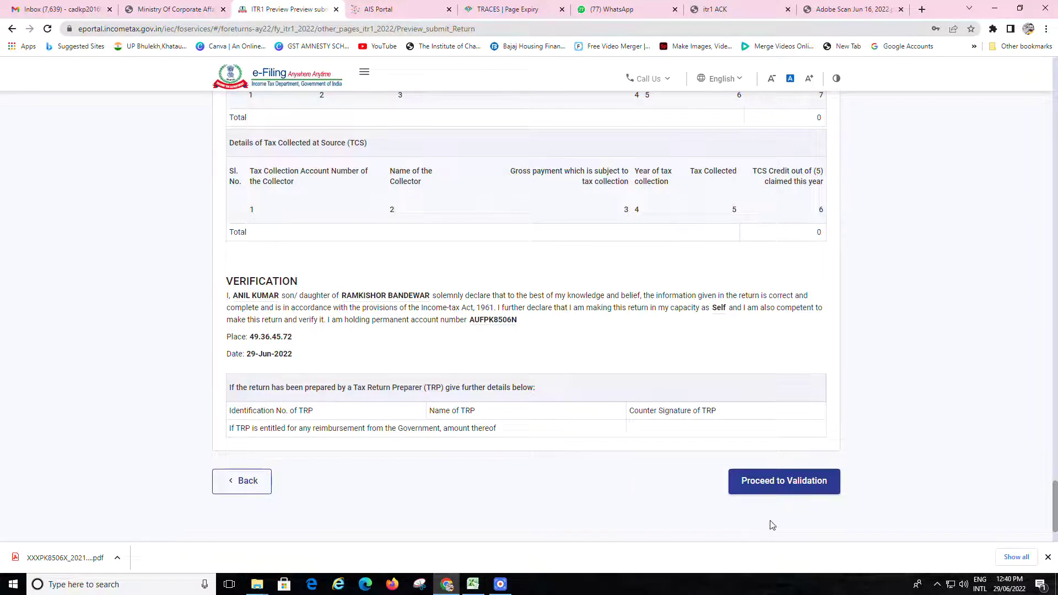
left_click(791, 490)
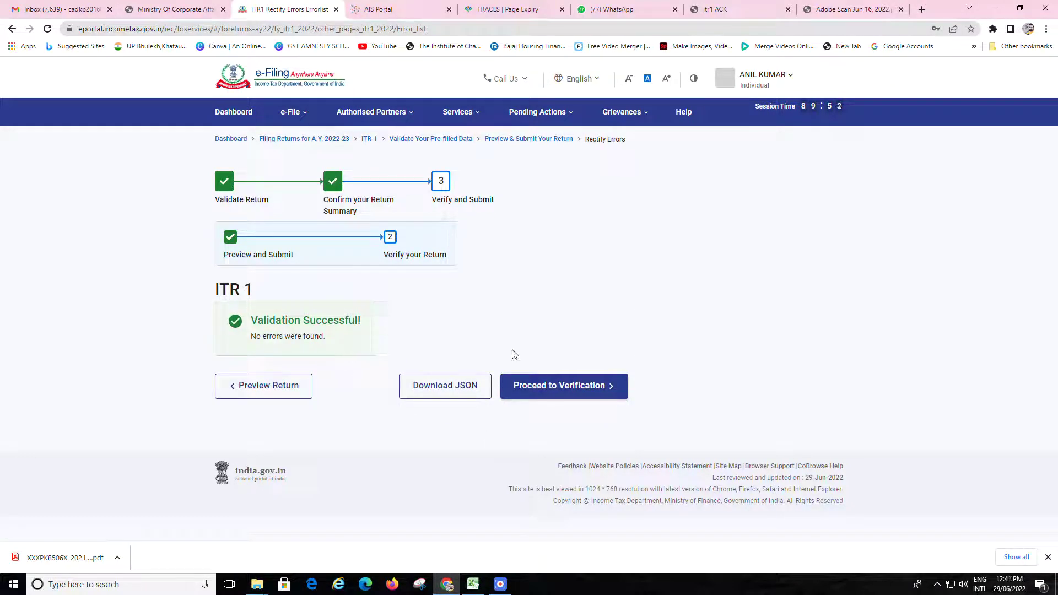
Proceed to verification of the validated return, choose e-Verify Now as the method, and continue.
left_click(553, 390)
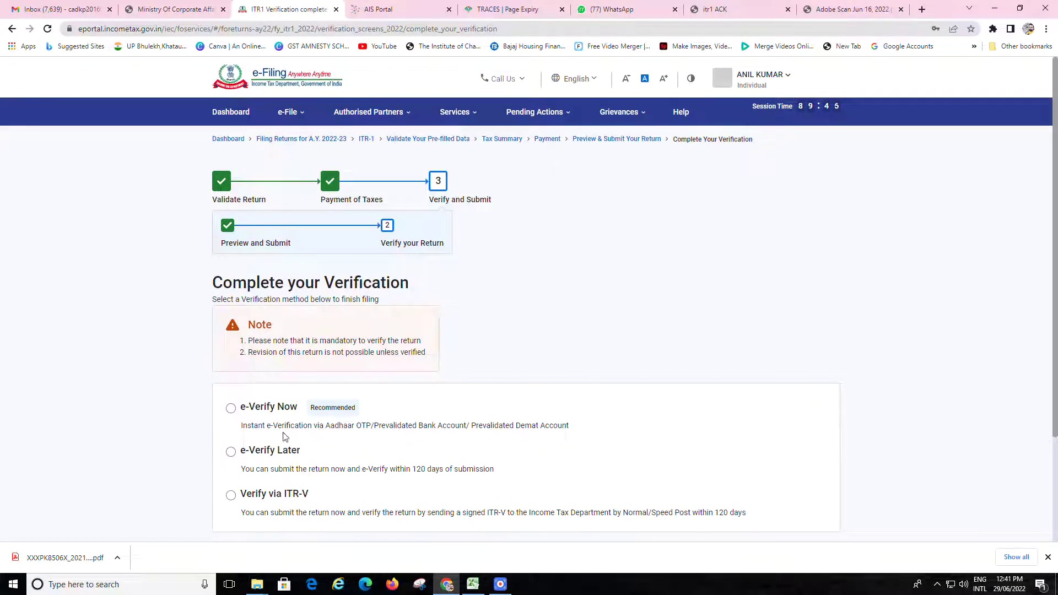
scroll(423, 442, "down", 2)
scroll(422, 441, "down", 1)
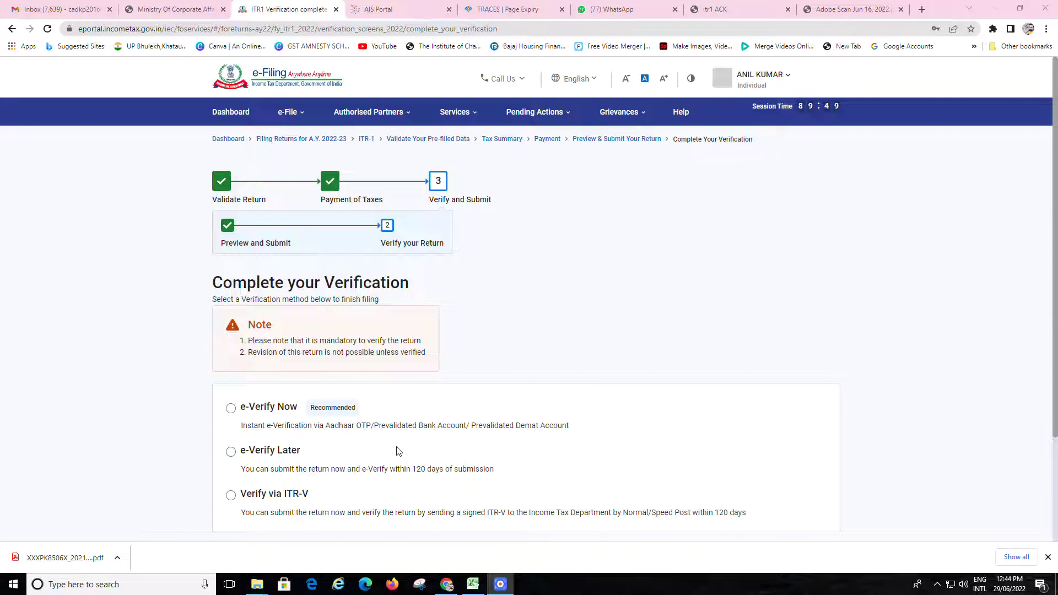
scroll(385, 430, "down", 2)
left_click(230, 298)
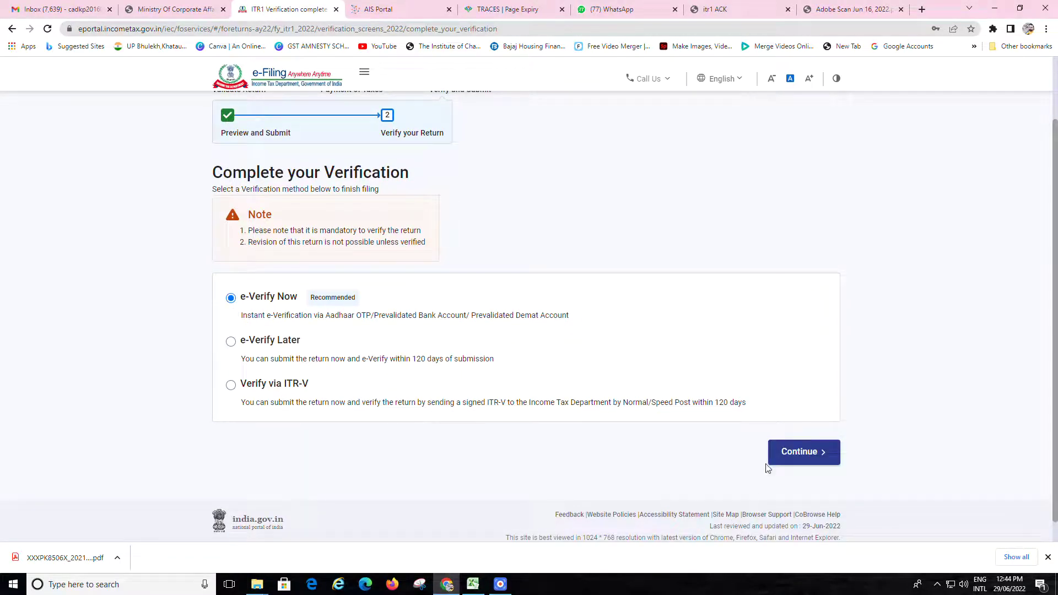
left_click(803, 455)
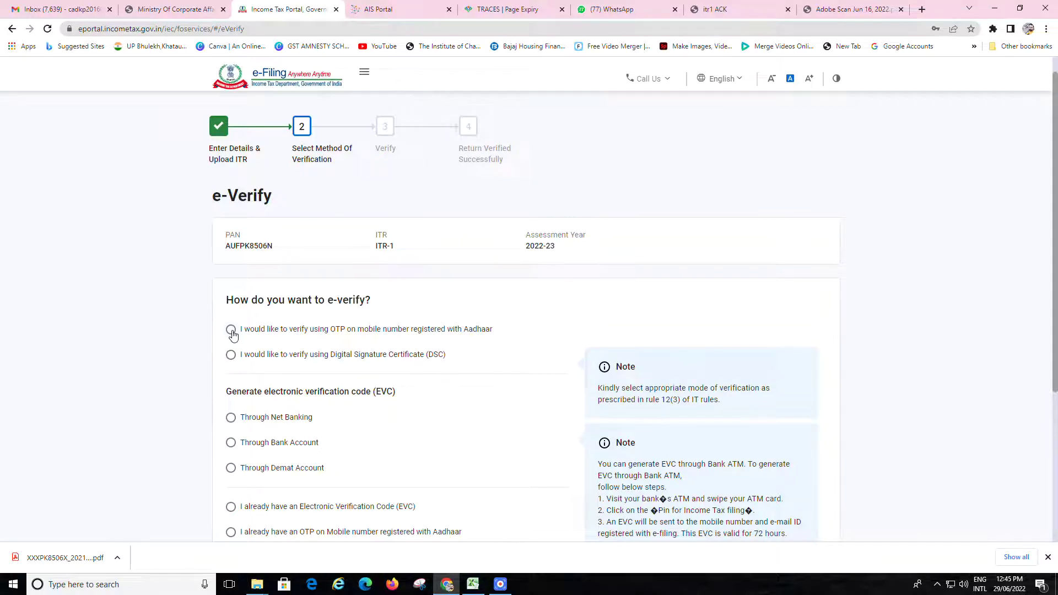
Choose e-verification by OTP on the Aadhaar-registered mobile number, agree to validate the Aadhaar details, and generate the Aadhaar OTP.
left_click(231, 329)
scroll(545, 438, "down", 2)
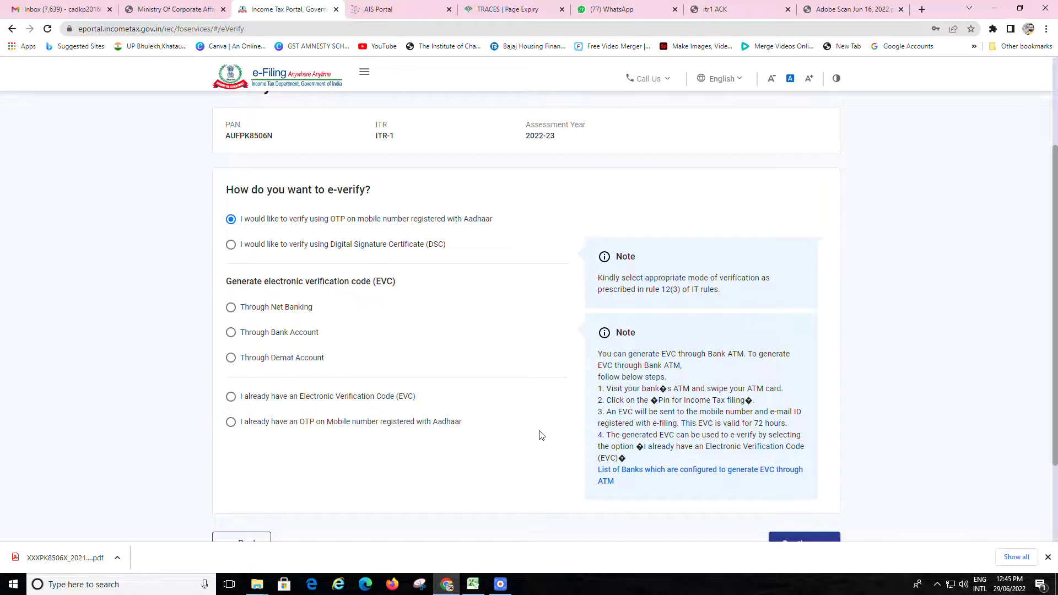
scroll(827, 506, "down", 2)
left_click(804, 433)
left_click(386, 329)
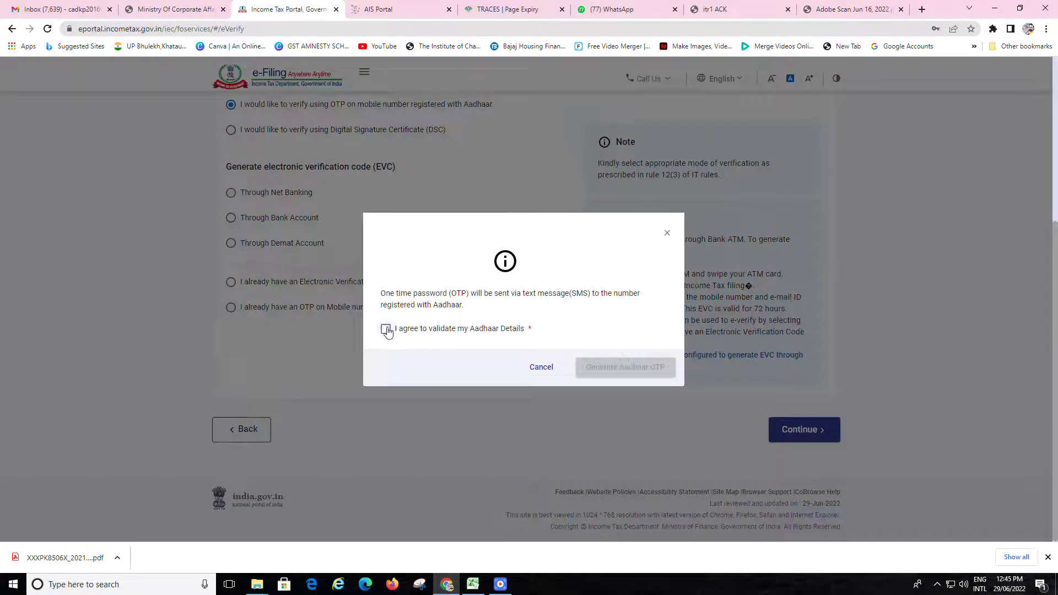
left_click(618, 375)
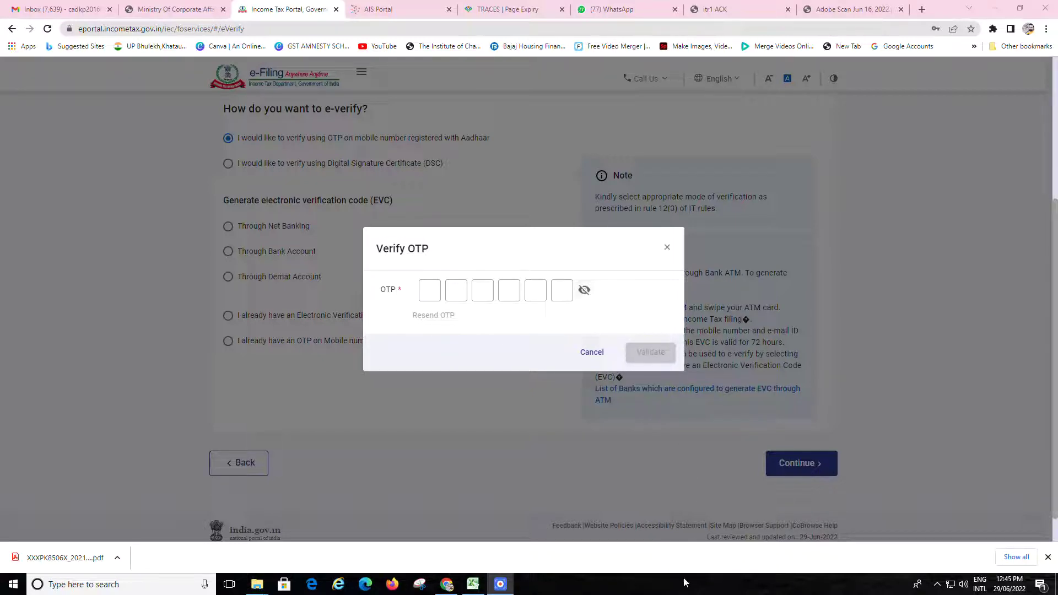
Enter the Aadhaar OTP, reveal it to check the digits, validate it, and confirm submission of the return.
key("ctrl+v")
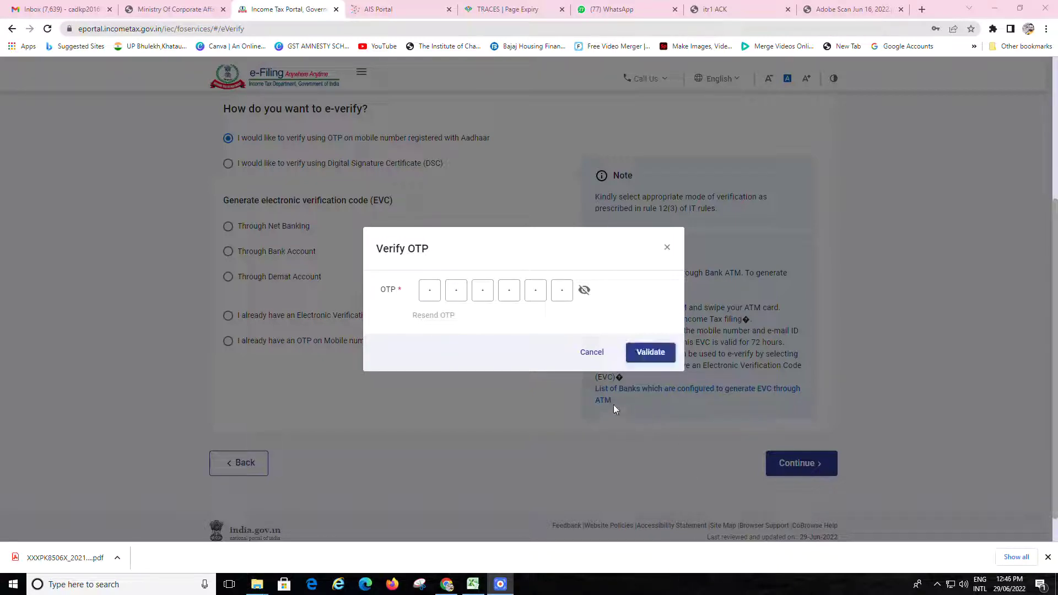
left_click(584, 291)
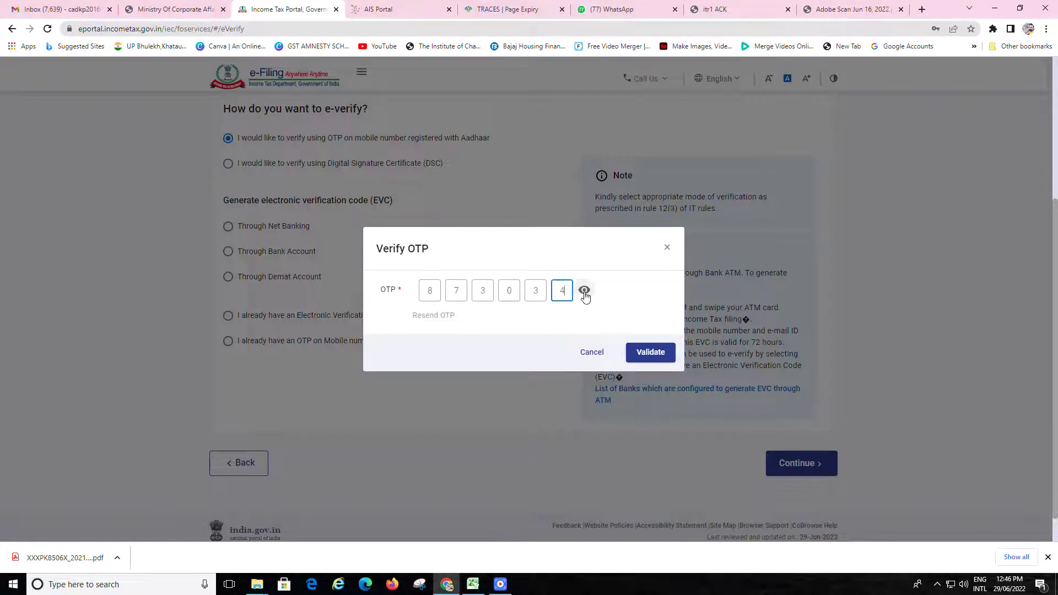
left_click(650, 353)
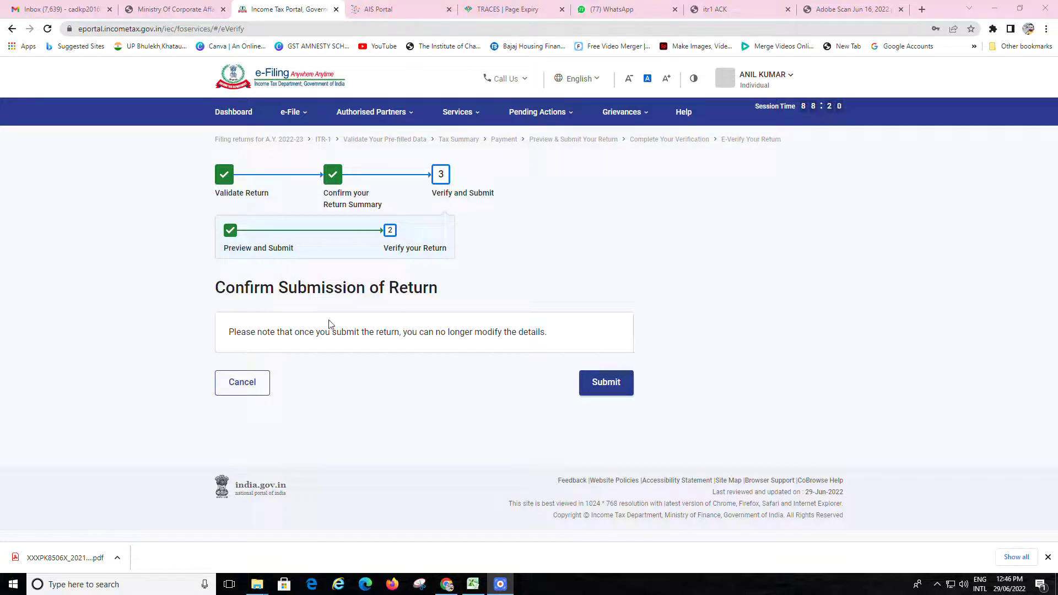
left_click(597, 390)
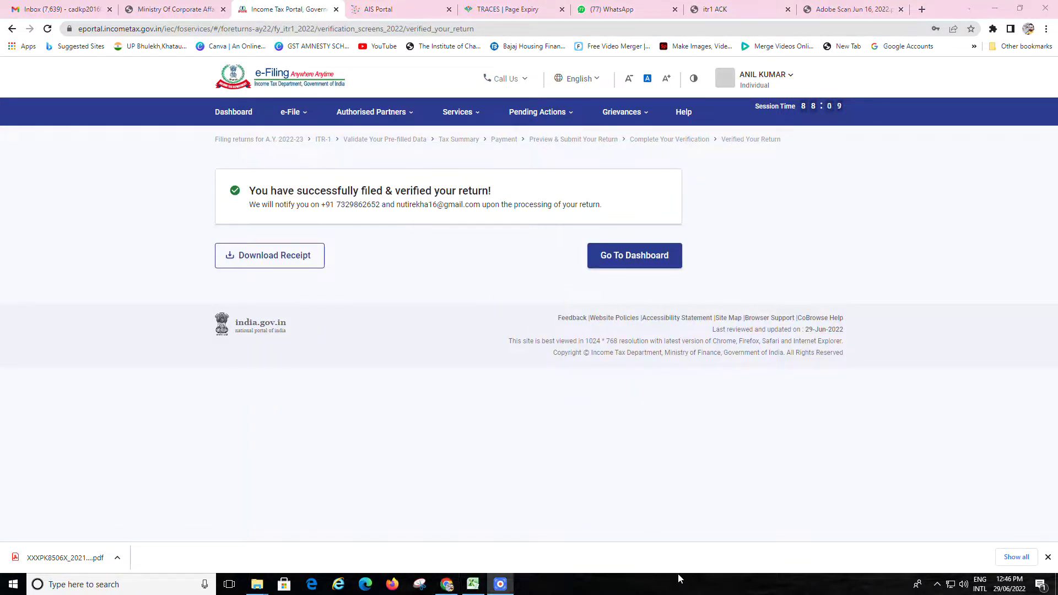
Download the receipt for the filed and verified return and open the downloaded PDF.
left_click(274, 260)
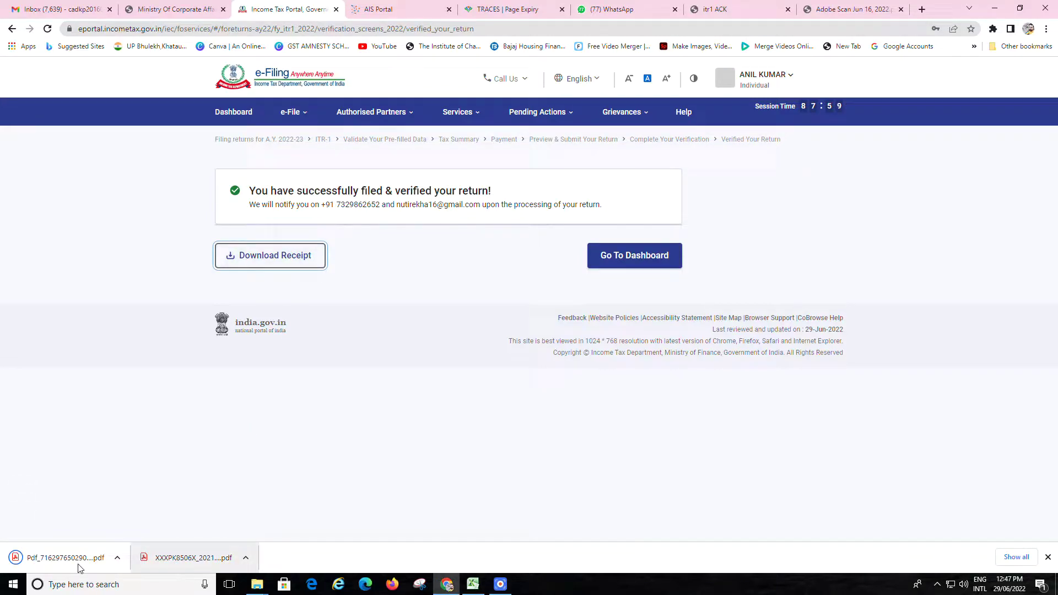
left_click(69, 562)
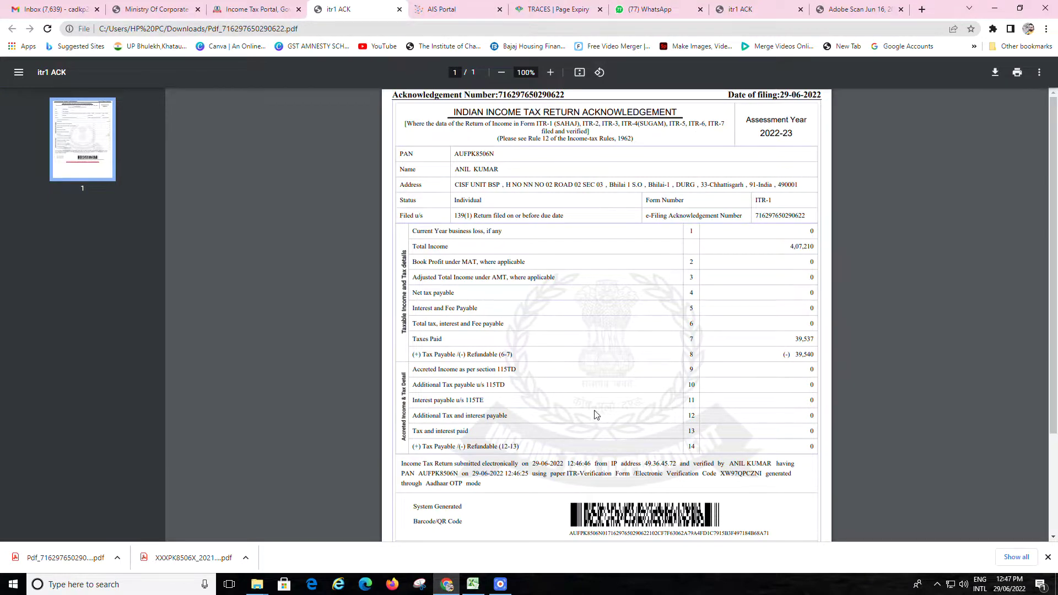
Review the return acknowledgement, checking the tax payable/refundable row, the Aadhaar OTP verification details and the note about sending it to CPC, Bengaluru.
left_click_drag(417, 359, 820, 352)
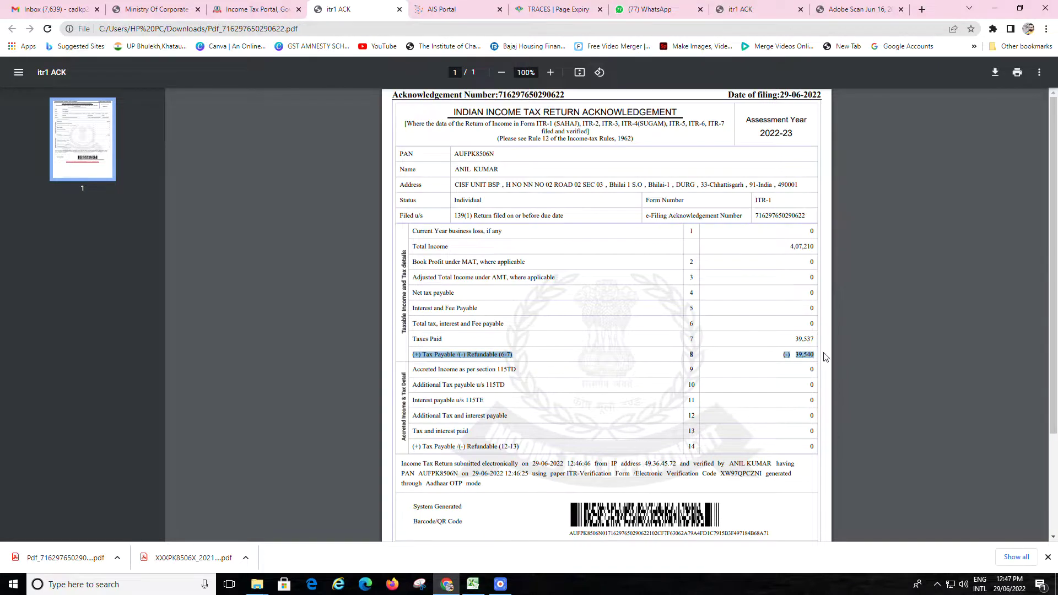
scroll(597, 440, "down", 2)
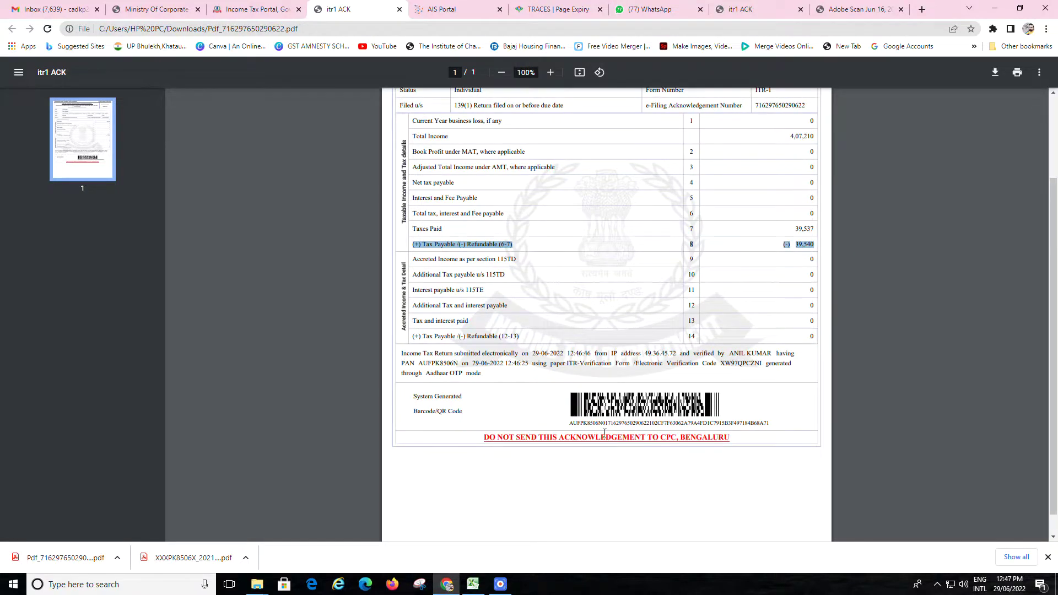
left_click(537, 434)
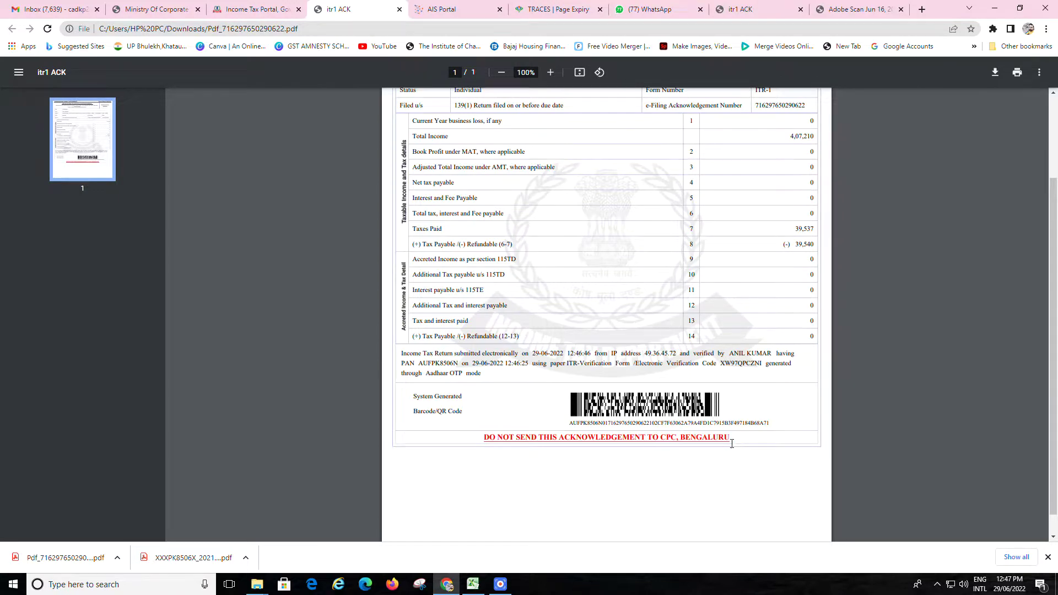
scroll(590, 470, "up", 2)
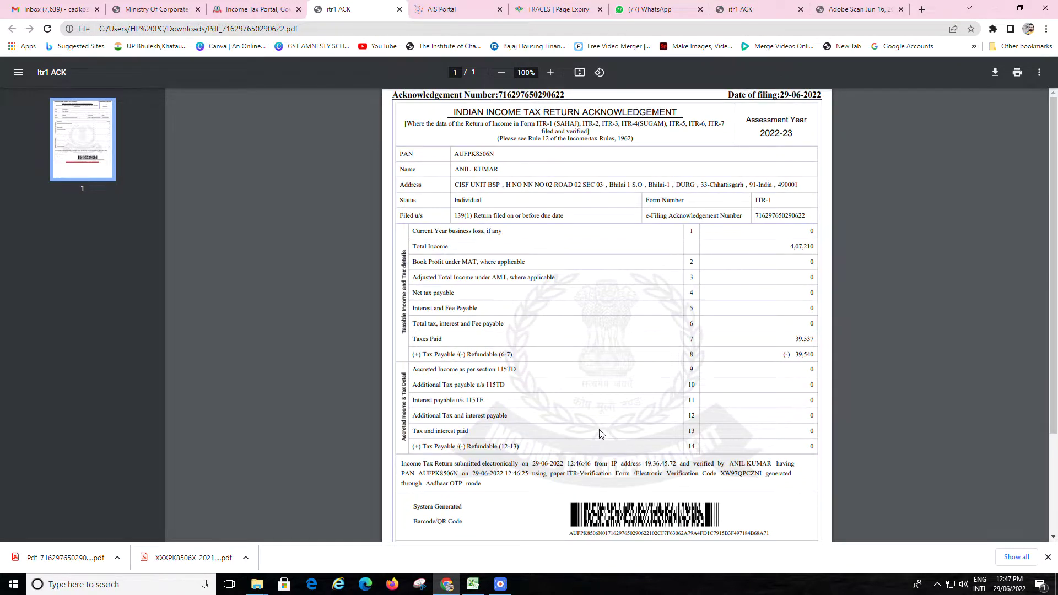
scroll(613, 465, "down", 2)
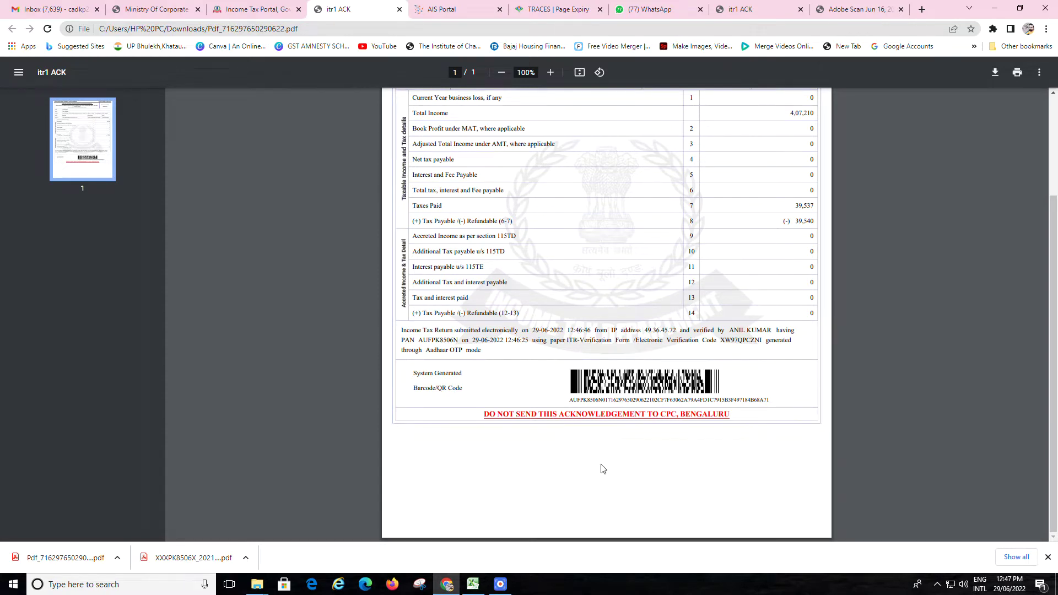
scroll(602, 457, "up", 2)
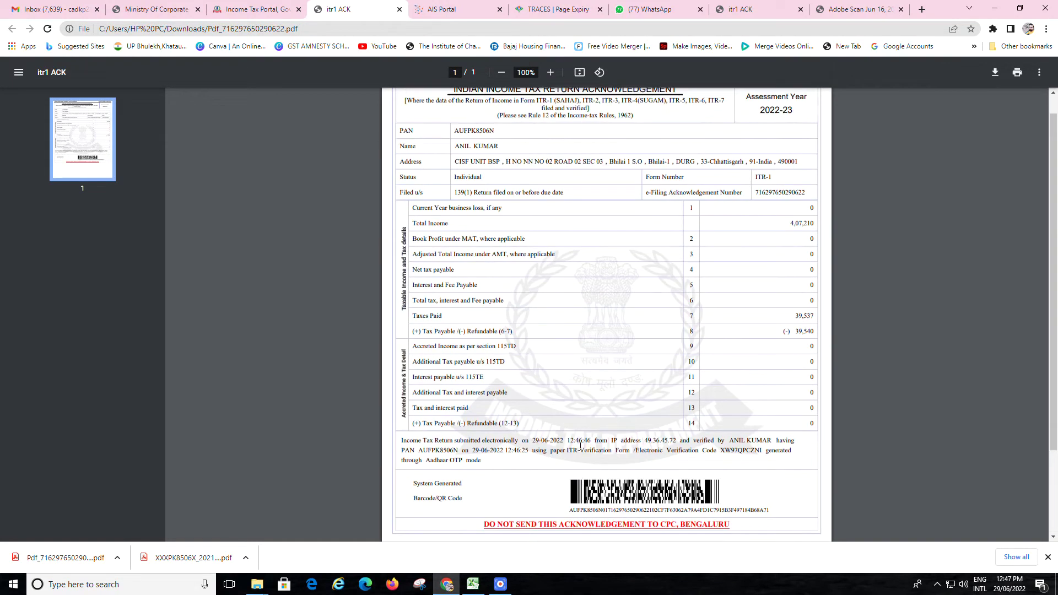
scroll(580, 446, "up", 1)
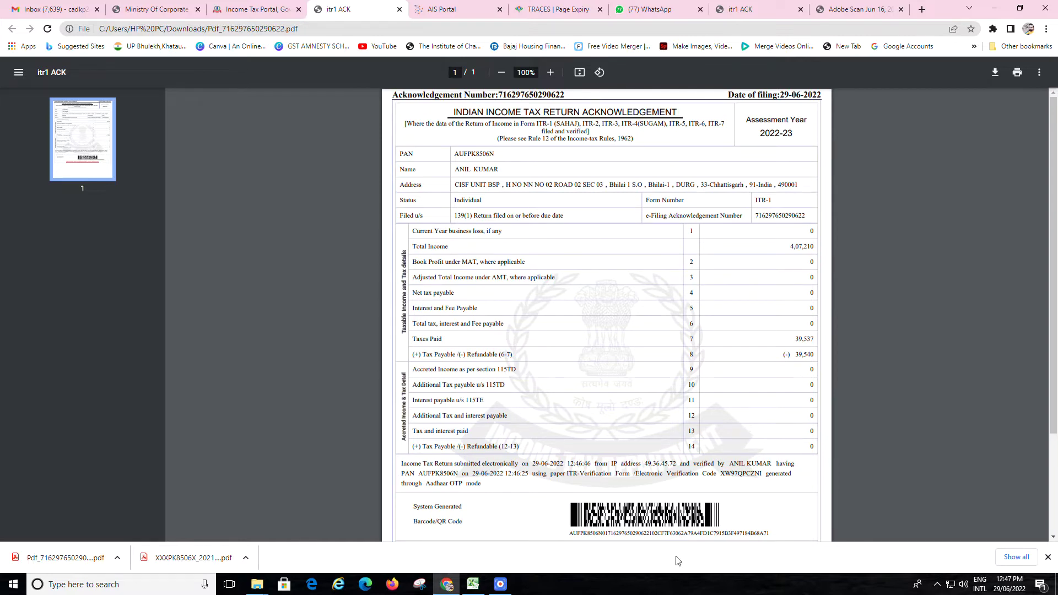